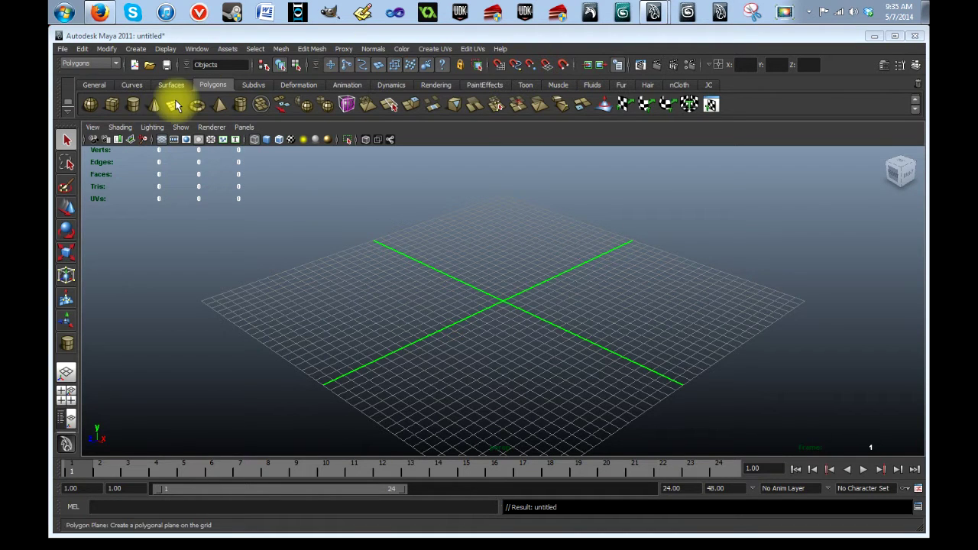
# - Create a polygon plane about 562 by 562 units across the middle of the grid and display it shaded with wireframe
pyautogui.click(174, 105)
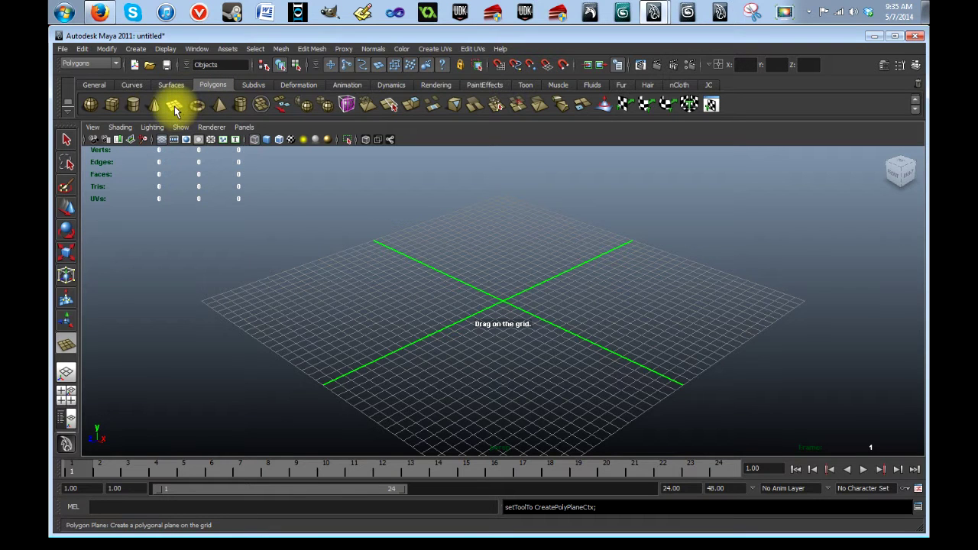
pyautogui.moveTo(243, 301); pyautogui.dragTo(773, 306)
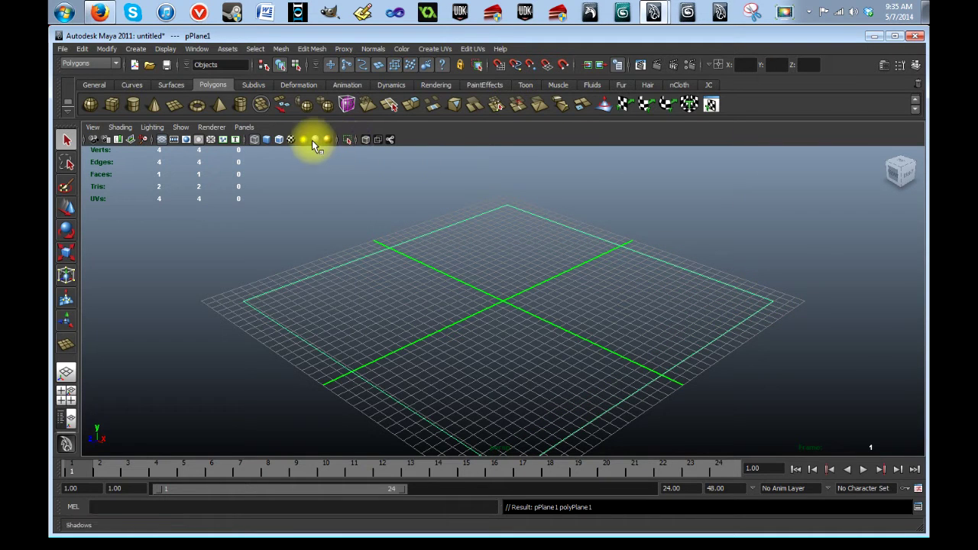
pyautogui.click(279, 139)
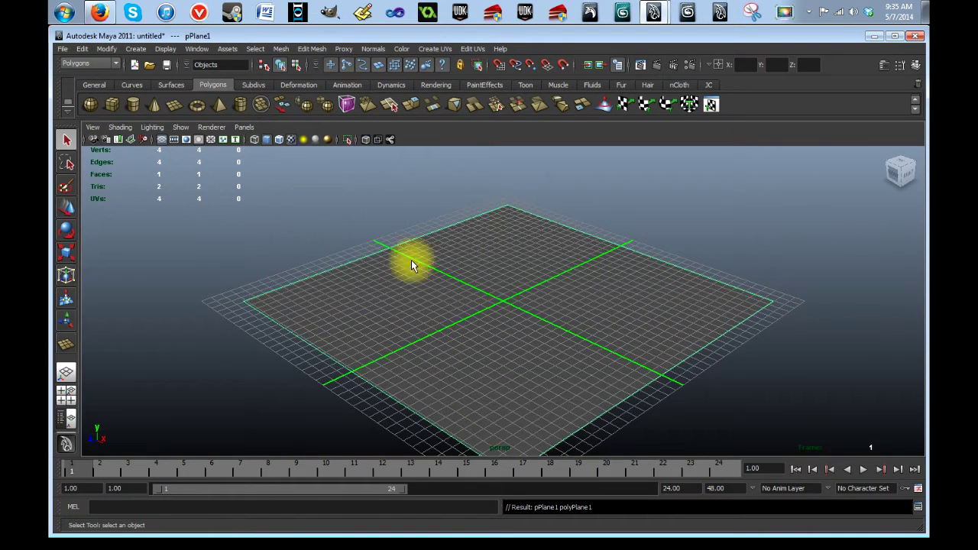
# - Set the polygon plane's width and height to 512
pyautogui.click(884, 66)
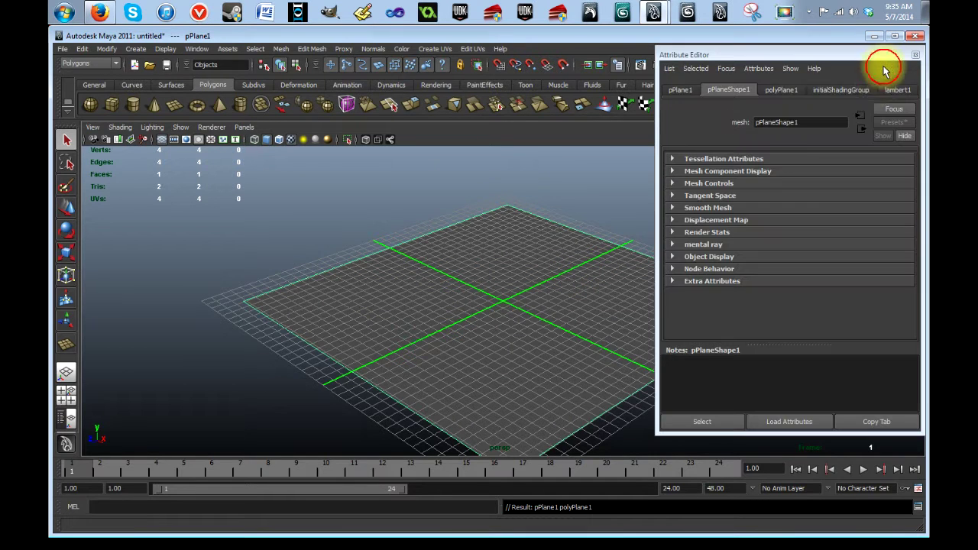
pyautogui.click(781, 90)
pyautogui.doubleClick(787, 174)
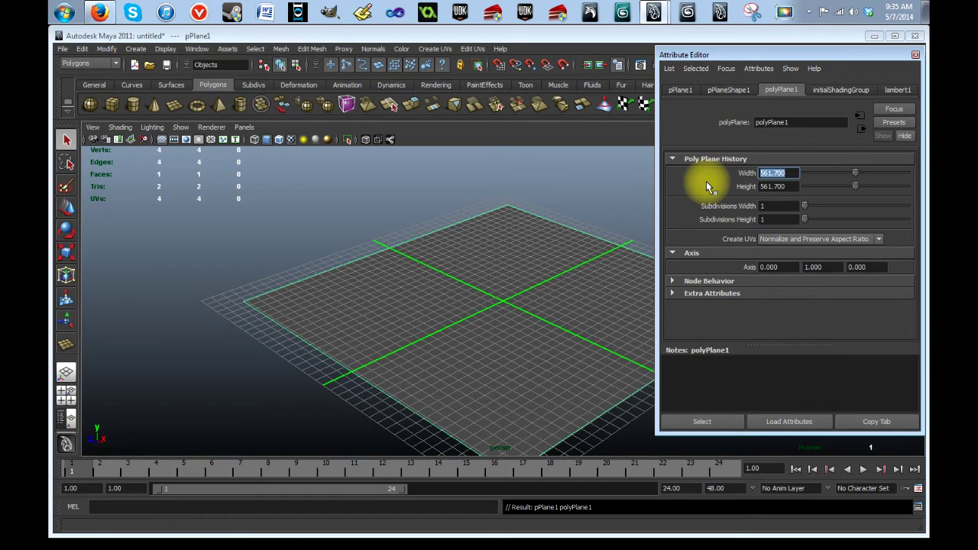
pyautogui.write('512')
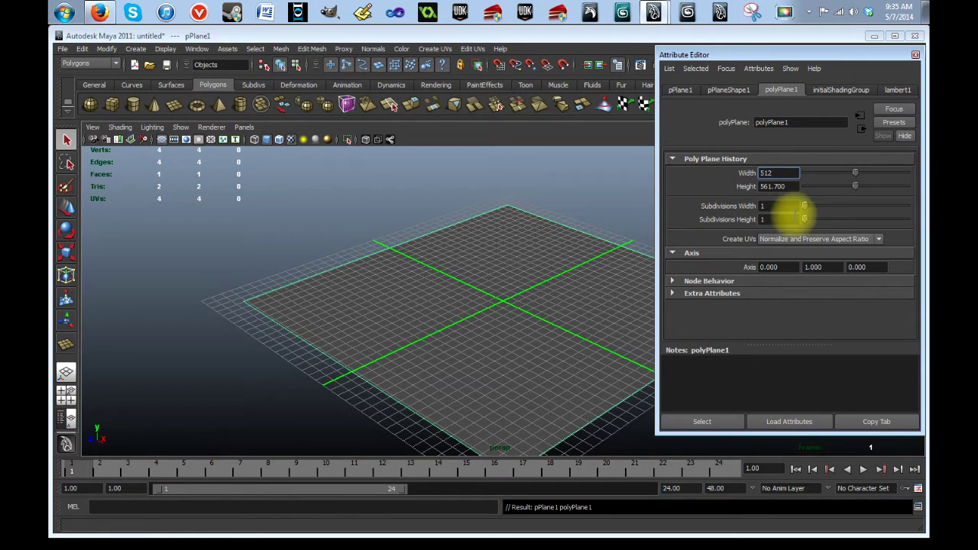
pyautogui.doubleClick(779, 187)
pyautogui.write('512')
# - Center the plane on the origin by setting its X and Z translation to 0, and close its attributes
pyautogui.click(680, 89)
pyautogui.doubleClick(780, 173)
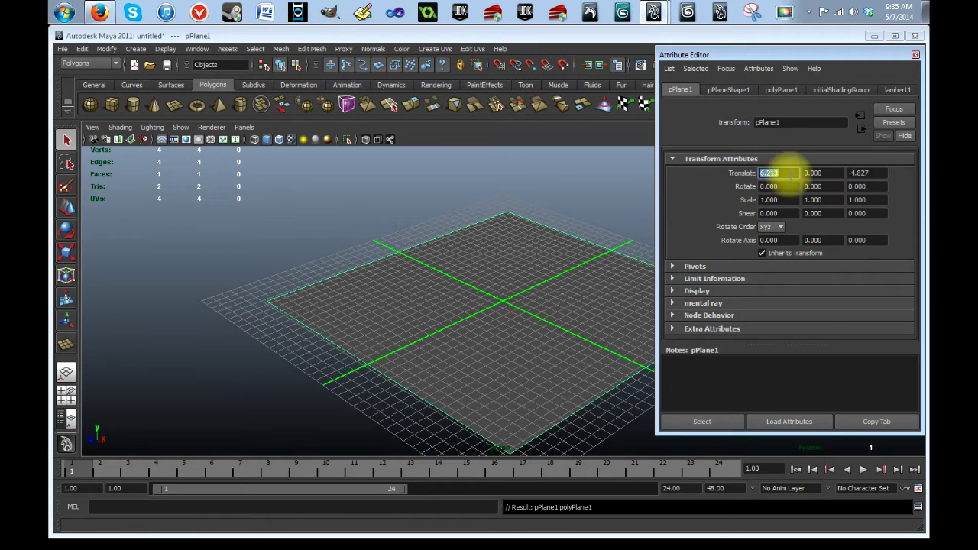
pyautogui.write('0')
pyautogui.doubleClick(862, 173)
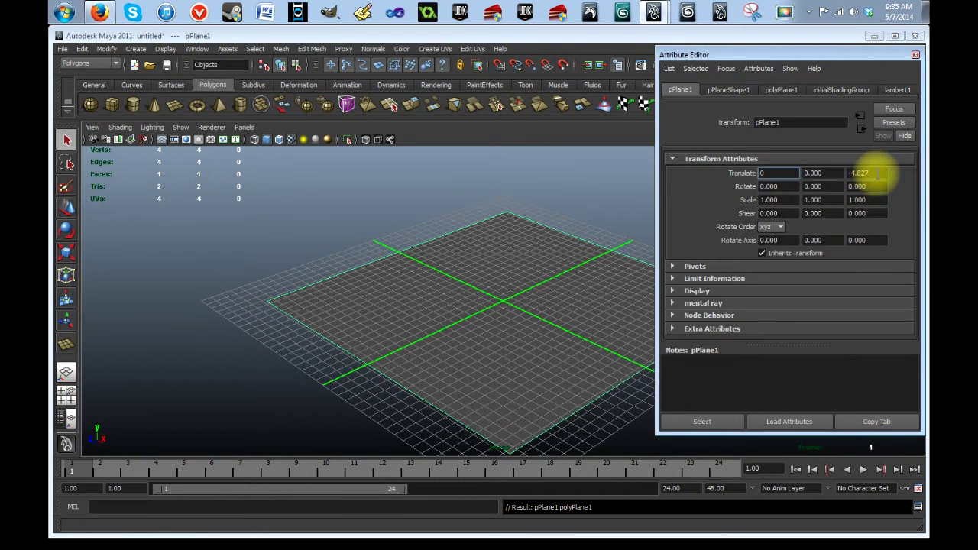
pyautogui.write('0')
pyautogui.click(816, 173)
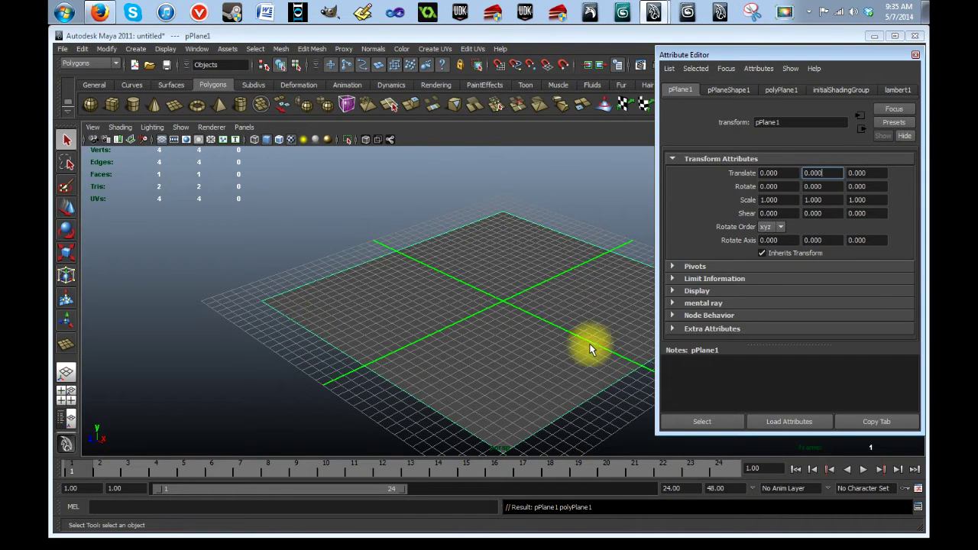
pyautogui.keyDown('alt'); pyautogui.moveTo(617, 395); pyautogui.dragTo(572, 372); pyautogui.keyUp('alt')
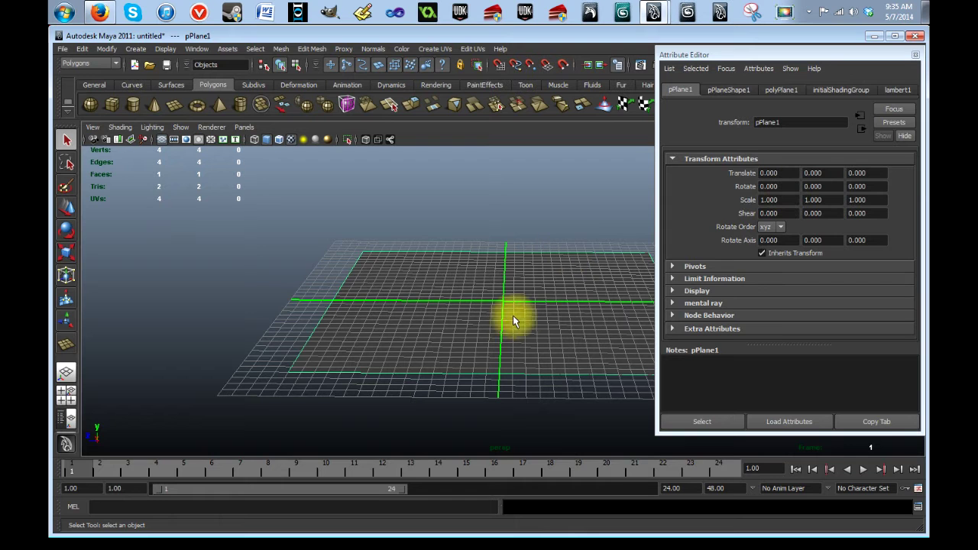
pyautogui.keyDown('alt'); pyautogui.moveTo(591, 307); pyautogui.dragTo(543, 293); pyautogui.keyUp('alt')
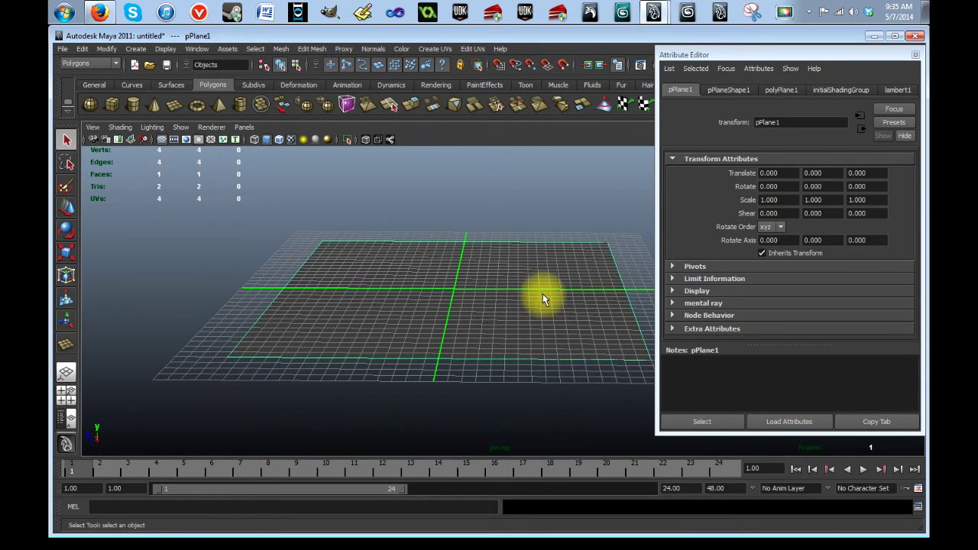
pyautogui.click(917, 56)
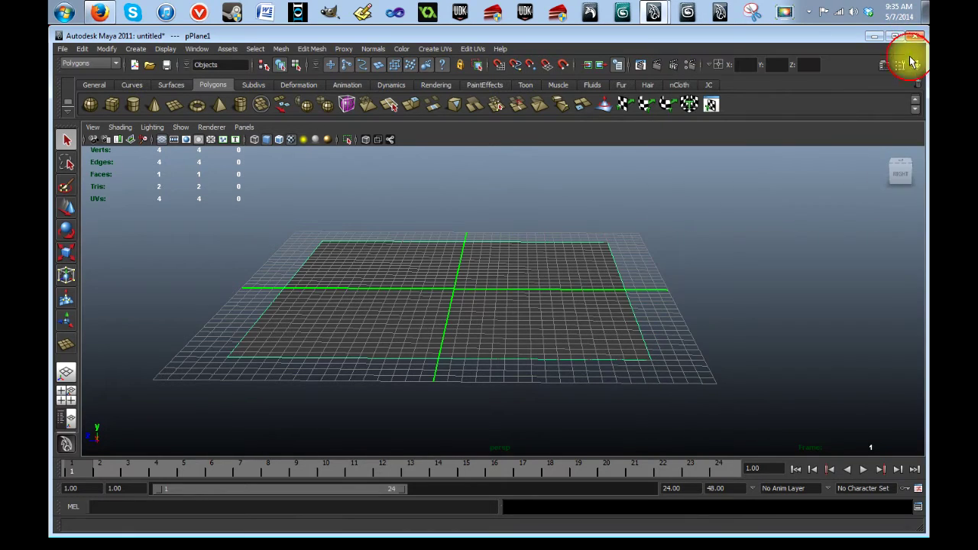
pyautogui.moveTo(542, 277)
pyautogui.keyDown('alt'); pyautogui.mouseDown()
pyautogui.moveTo(544, 293)
pyautogui.moveTo(535, 277)
pyautogui.mouseUp(); pyautogui.keyUp('alt')
pyautogui.moveTo(535, 277)
pyautogui.keyDown('alt'); pyautogui.mouseDown(button='middle')
pyautogui.moveTo(589, 274)
pyautogui.moveTo(540, 273)
pyautogui.mouseUp(button='middle'); pyautogui.keyUp('alt')
pyautogui.keyDown('alt'); pyautogui.moveTo(525, 284); pyautogui.dragTo(547, 301); pyautogui.keyUp('alt')
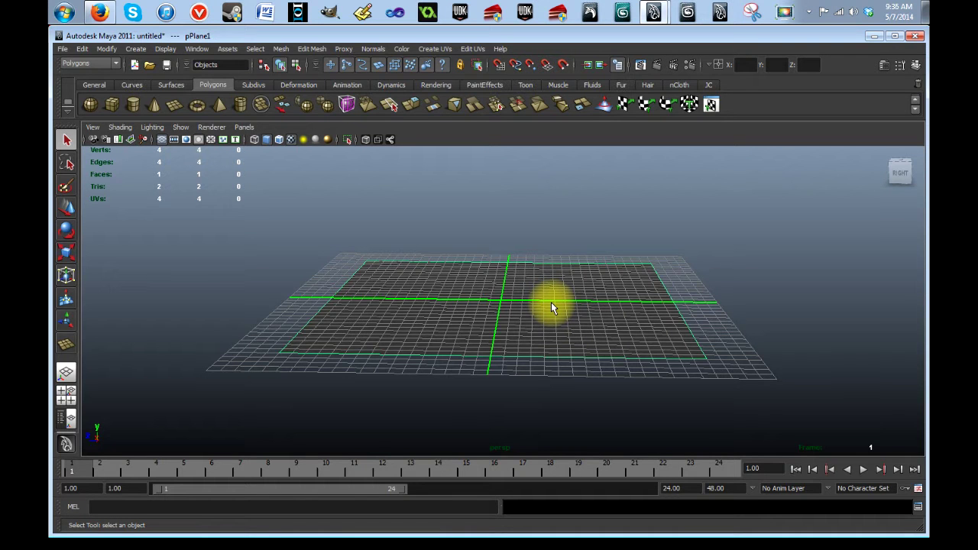
pyautogui.moveTo(551, 301)
pyautogui.keyDown('alt'); pyautogui.mouseDown()
pyautogui.moveTo(549, 332)
pyautogui.moveTo(552, 311)
pyautogui.mouseUp(); pyautogui.keyUp('alt')
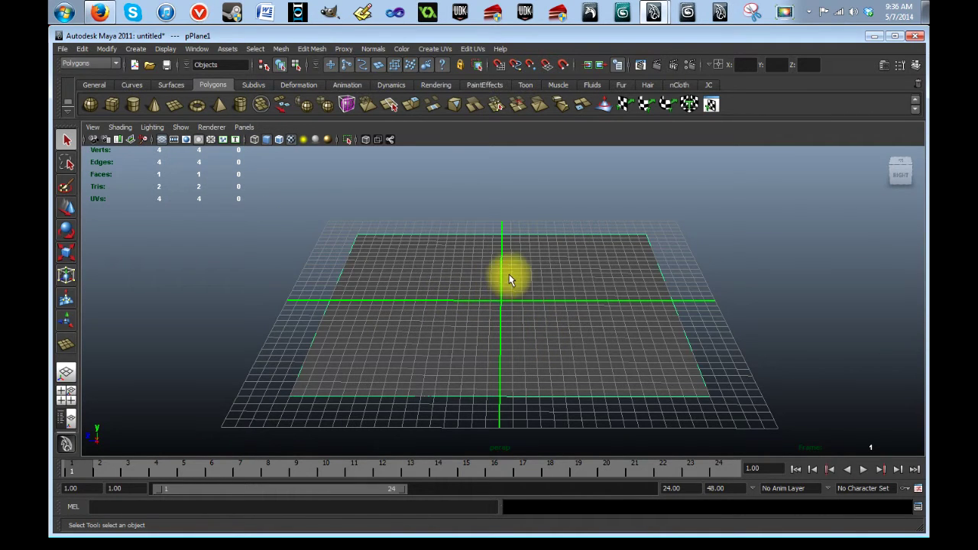
pyautogui.click(719, 277)
pyautogui.click(612, 281)
pyautogui.click(671, 290)
pyautogui.click(596, 291)
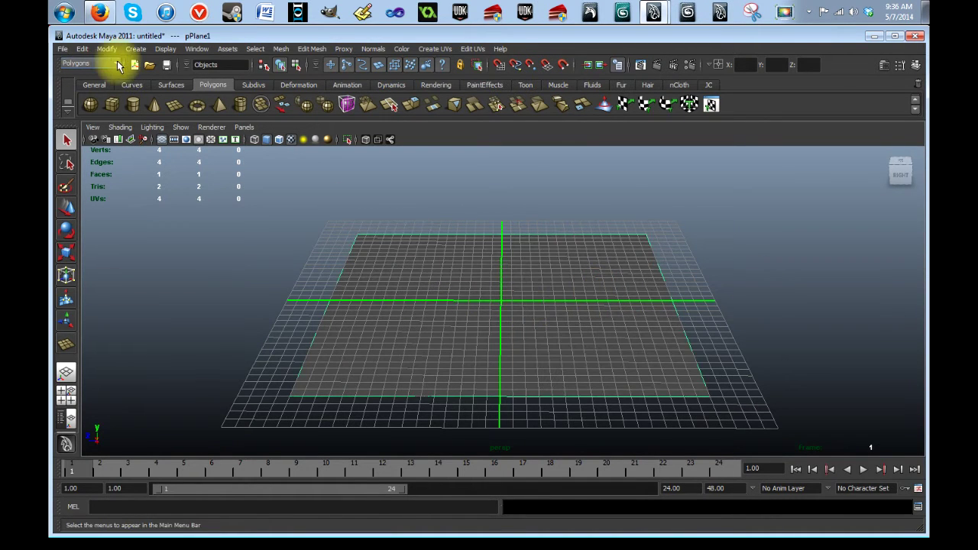
# - Switch to the nDynamics menu set and make the plane a passive collider
pyautogui.click(116, 65)
pyautogui.click(95, 116)
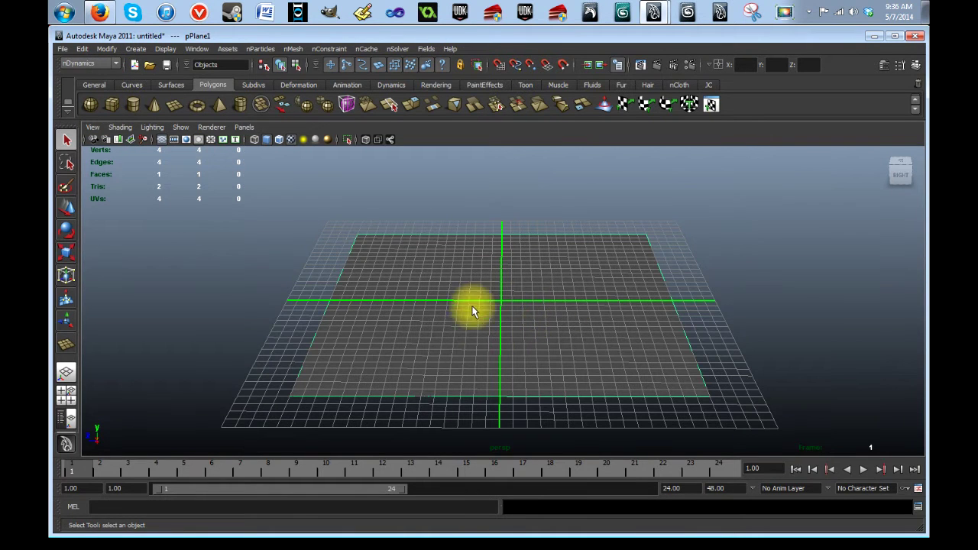
pyautogui.click(293, 49)
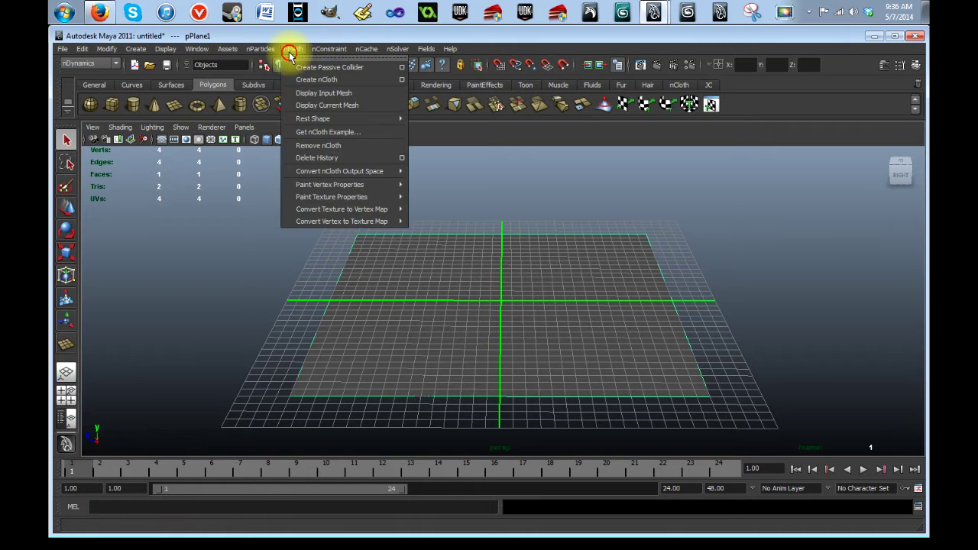
pyautogui.click(366, 68)
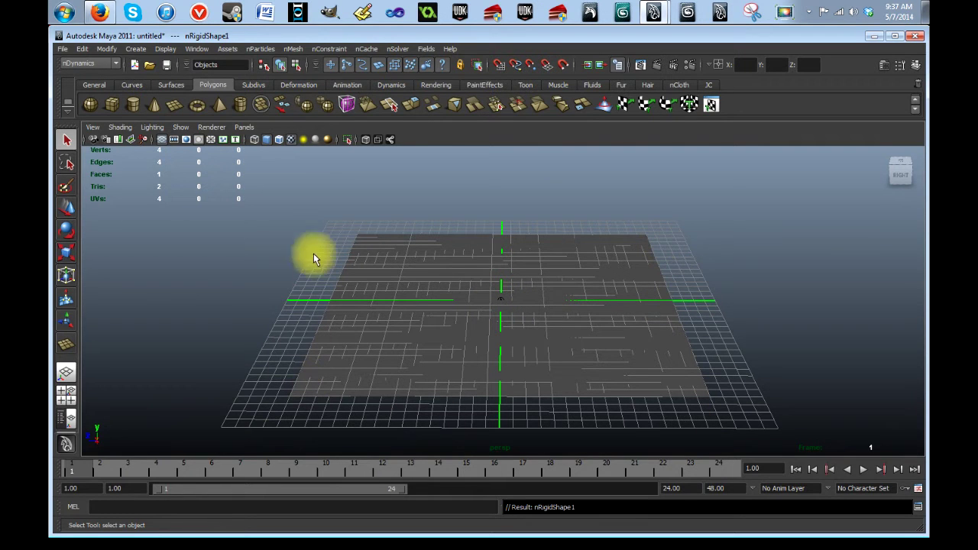
# - Switch back to the Polygons menu set and create a flat cylinder at the plane's center, about 35.7 in radius and 5.9 high
pyautogui.keyDown('alt'); pyautogui.moveTo(739, 338); pyautogui.dragTo(654, 335); pyautogui.keyUp('alt')
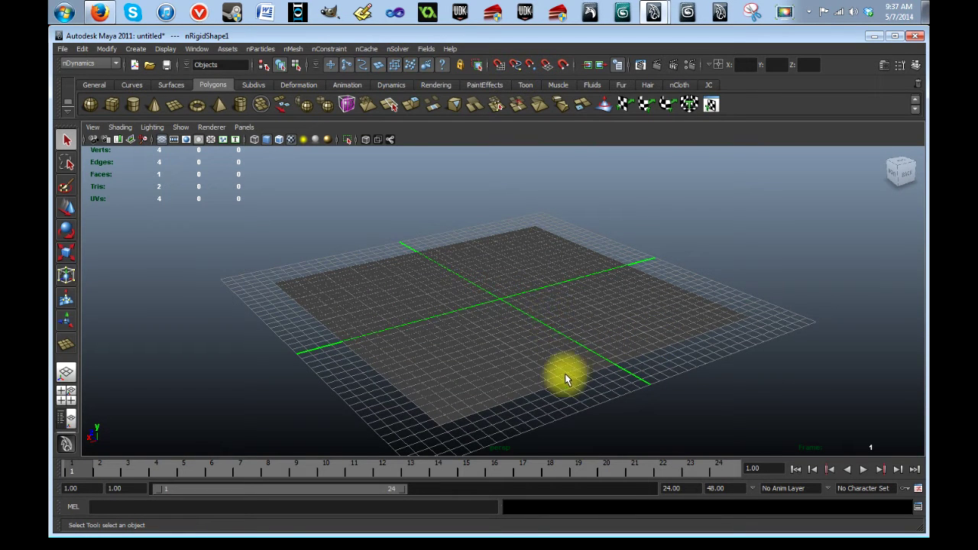
pyautogui.keyDown('alt'); pyautogui.moveTo(537, 393); pyautogui.dragTo(756, 397); pyautogui.keyUp('alt')
pyautogui.scroll(5, 552, 371)
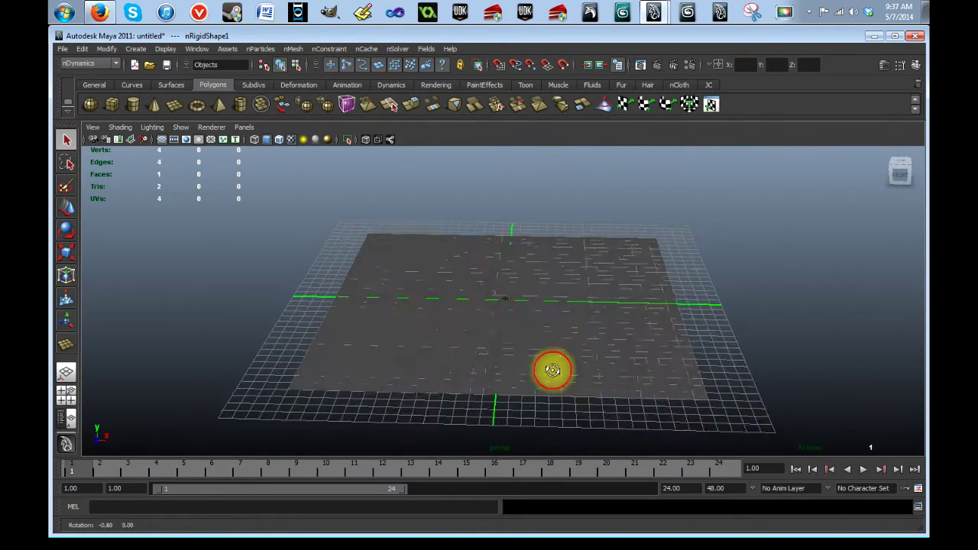
pyautogui.click(111, 64)
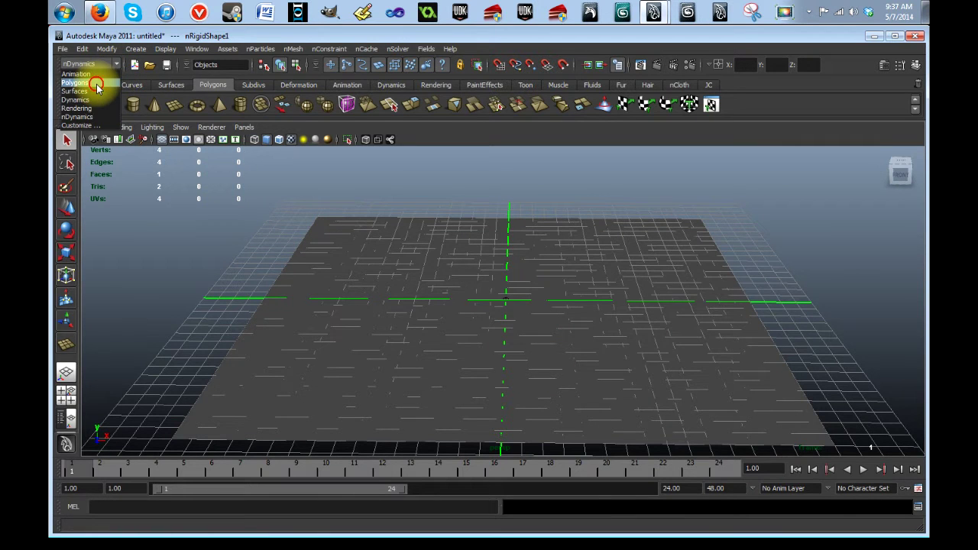
pyautogui.click(96, 84)
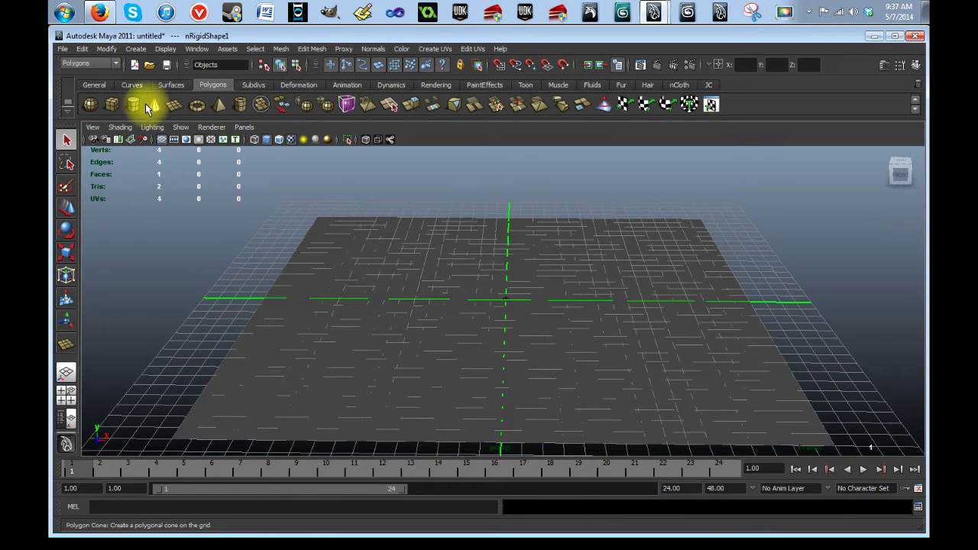
pyautogui.click(133, 105)
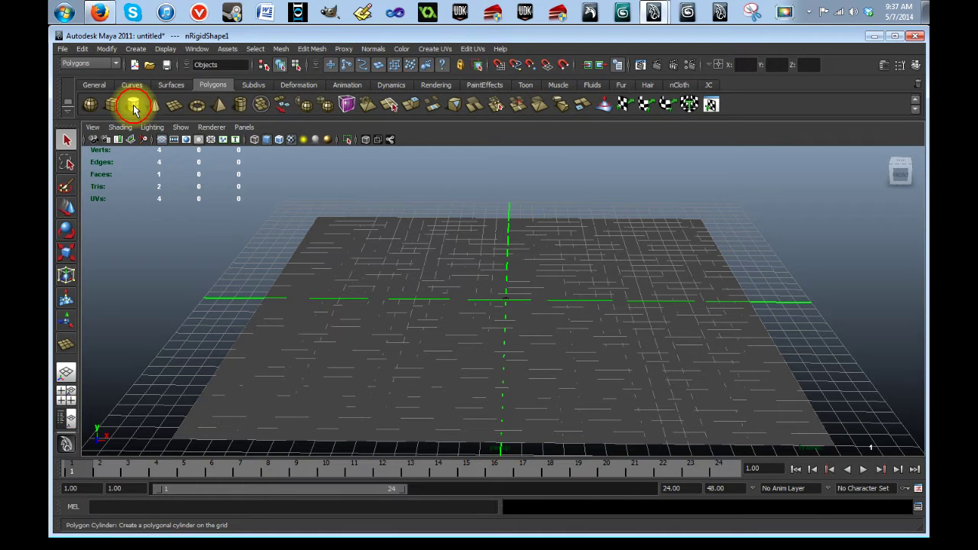
pyautogui.moveTo(503, 300); pyautogui.dragTo(524, 290)
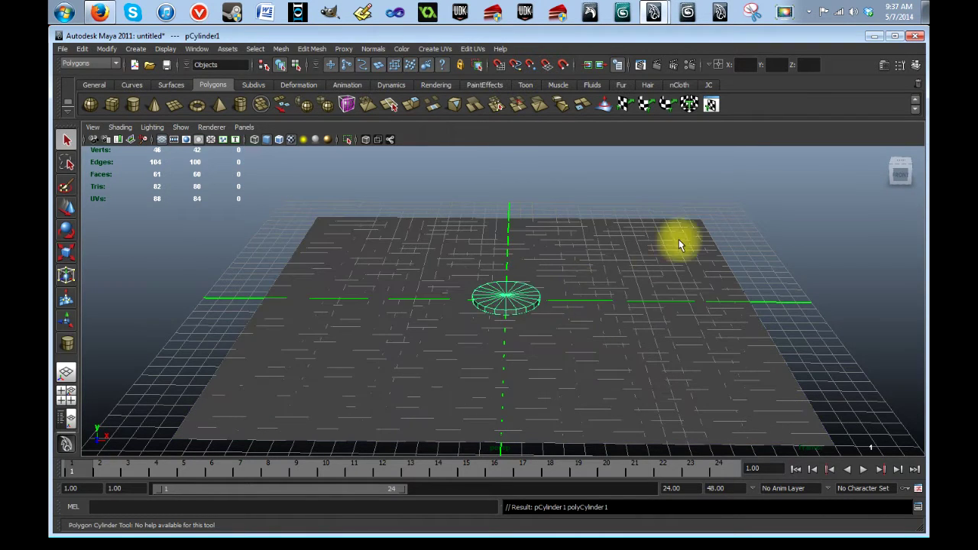
# - Set the cylinder's X and Z translation to 0
pyautogui.click(883, 68)
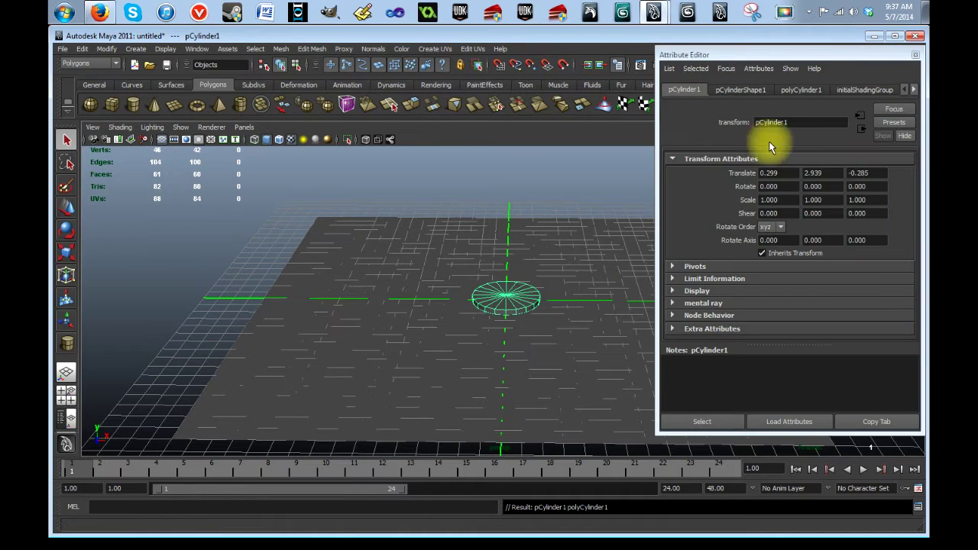
pyautogui.click(783, 172)
pyautogui.write('0')
pyautogui.click(866, 172)
pyautogui.write('000')
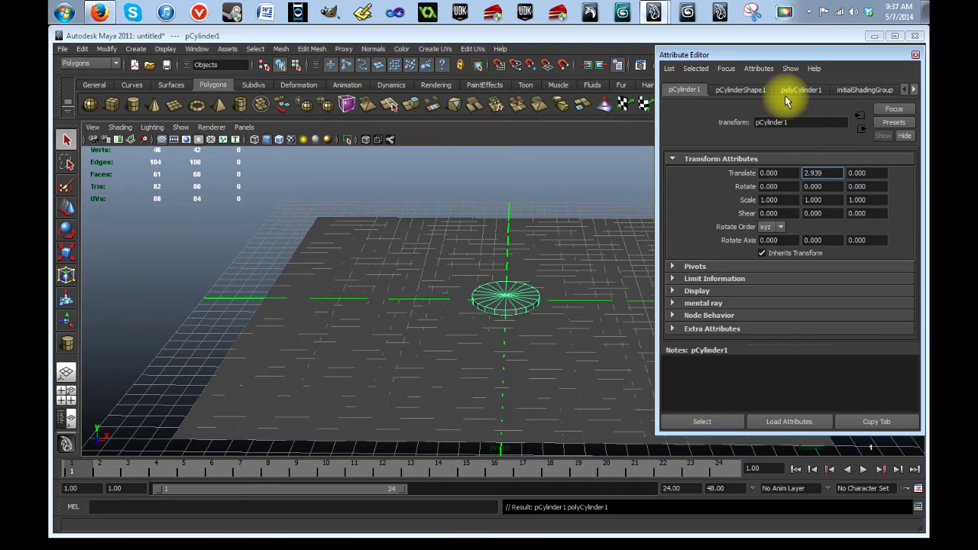
# - Set the cylinder's height to 4
pyautogui.click(785, 92)
pyautogui.click(780, 171)
pyautogui.click(779, 186)
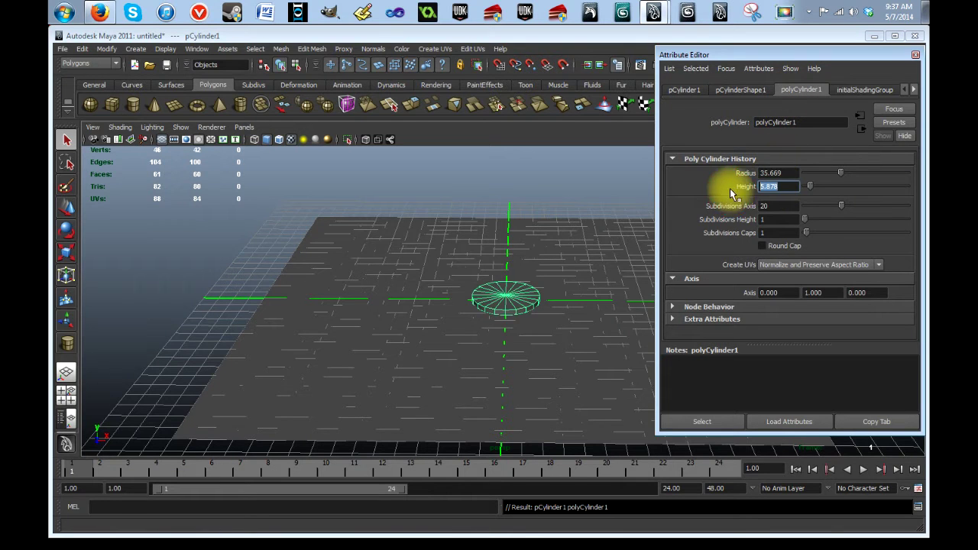
pyautogui.write('4')
pyautogui.click(780, 173)
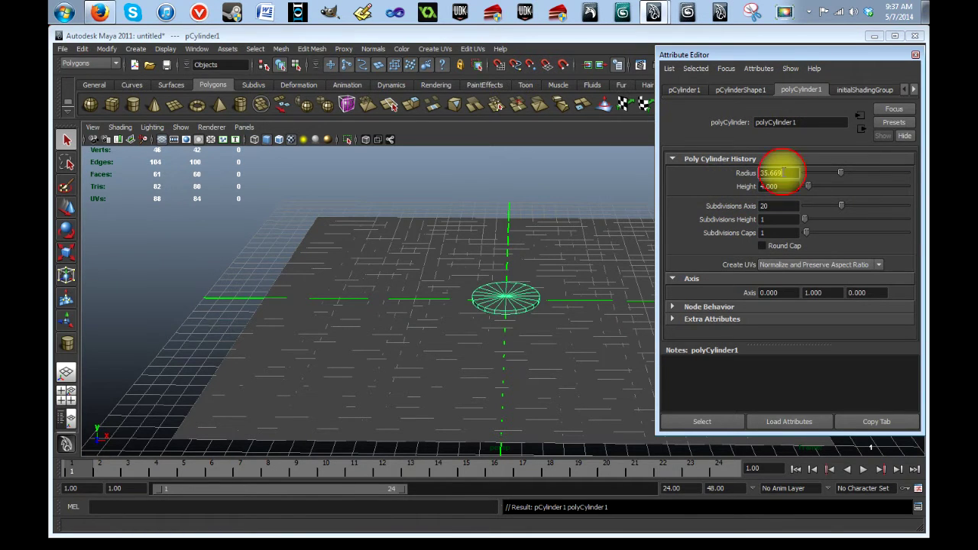
# - Rest the cylinder on the plane by setting its Y translation to 2, and close its attributes
pyautogui.click(688, 91)
pyautogui.click(815, 173)
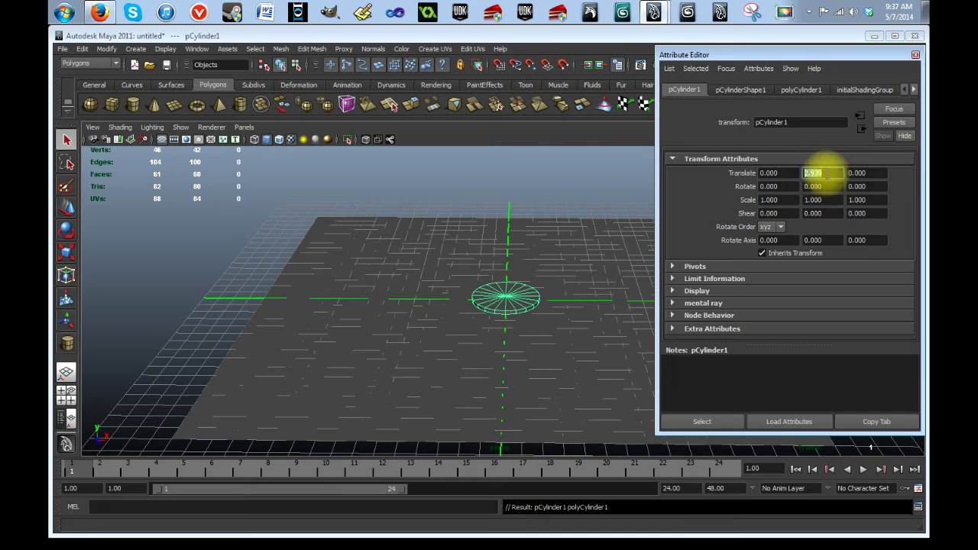
pyautogui.write('2')
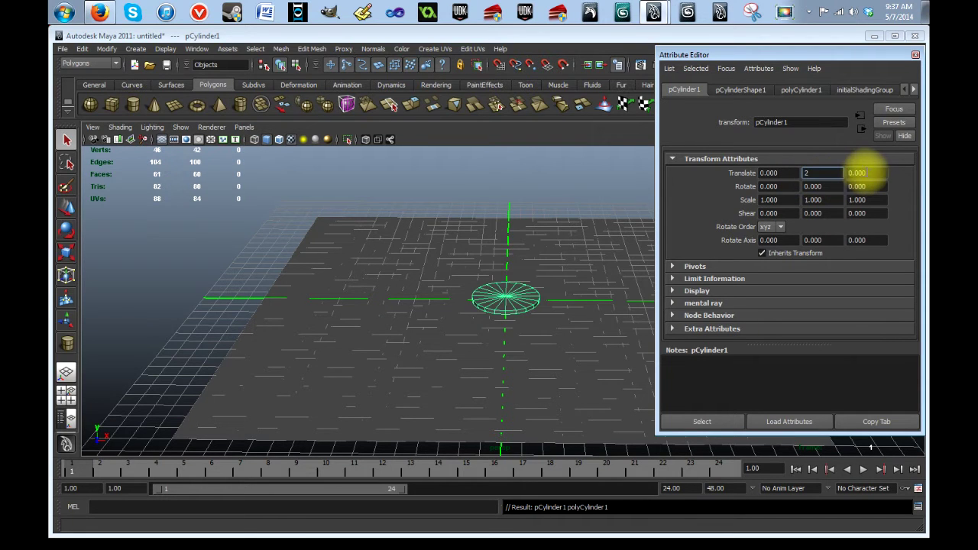
pyautogui.click(867, 173)
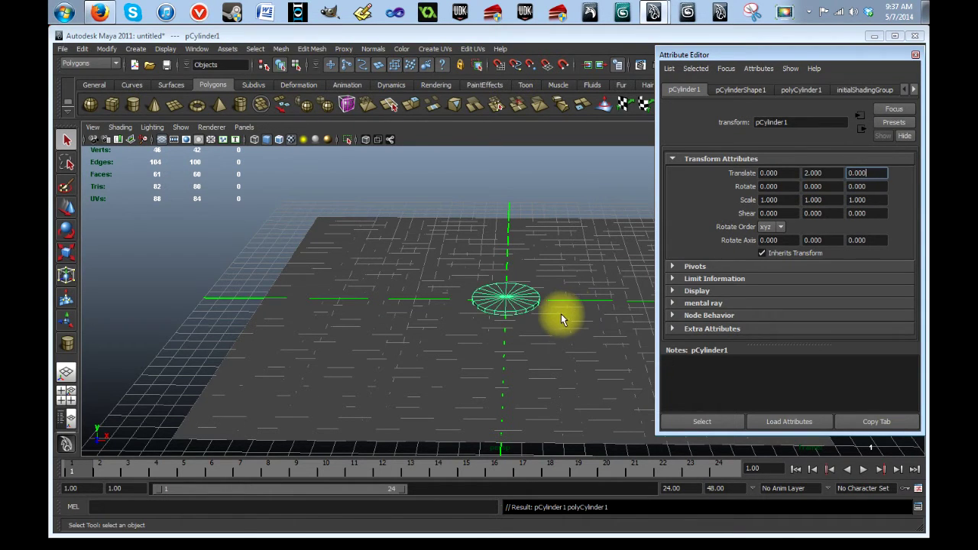
pyautogui.keyDown('alt'); pyautogui.moveTo(545, 326); pyautogui.dragTo(574, 349); pyautogui.keyUp('alt')
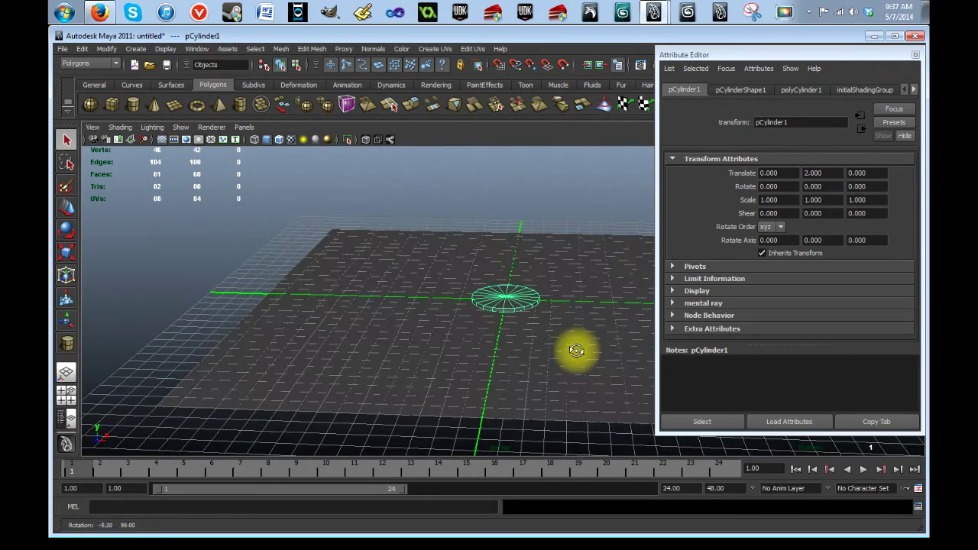
pyautogui.click(916, 54)
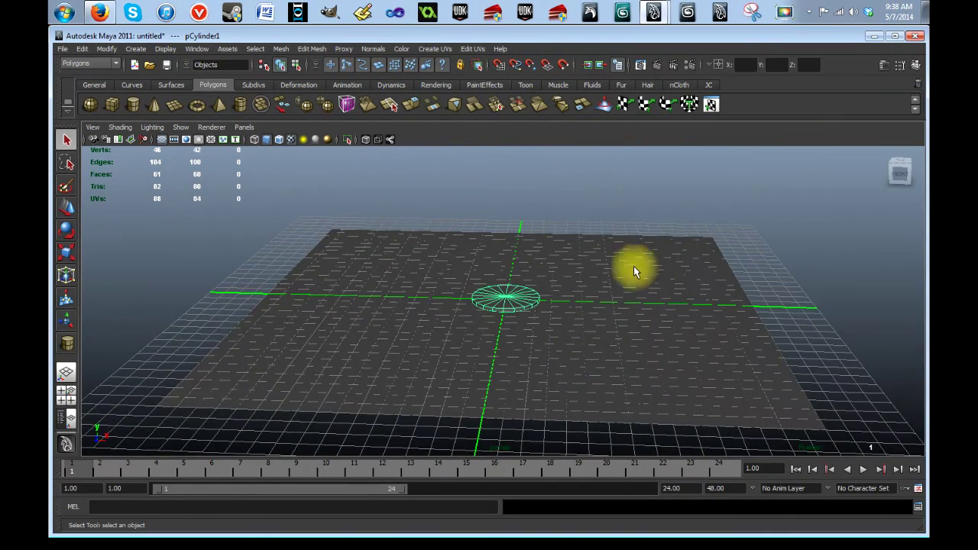
pyautogui.keyDown('alt'); pyautogui.moveTo(580, 325); pyautogui.dragTo(587, 315); pyautogui.keyUp('alt')
pyautogui.keyDown('alt'); pyautogui.moveTo(588, 325); pyautogui.dragTo(526, 291); pyautogui.keyUp('alt')
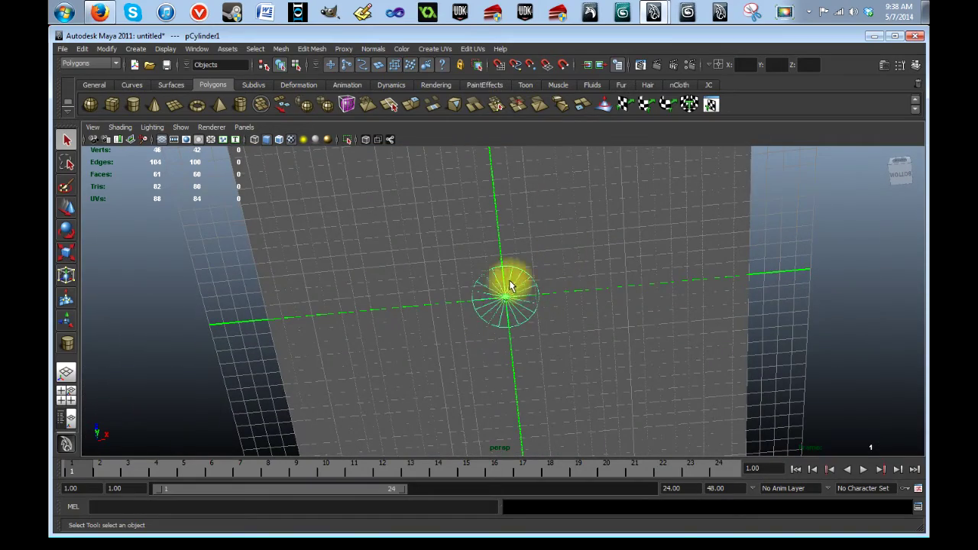
pyautogui.keyDown('alt'); pyautogui.moveTo(575, 290); pyautogui.dragTo(564, 369); pyautogui.keyUp('alt')
pyautogui.scroll(3, 562, 364)
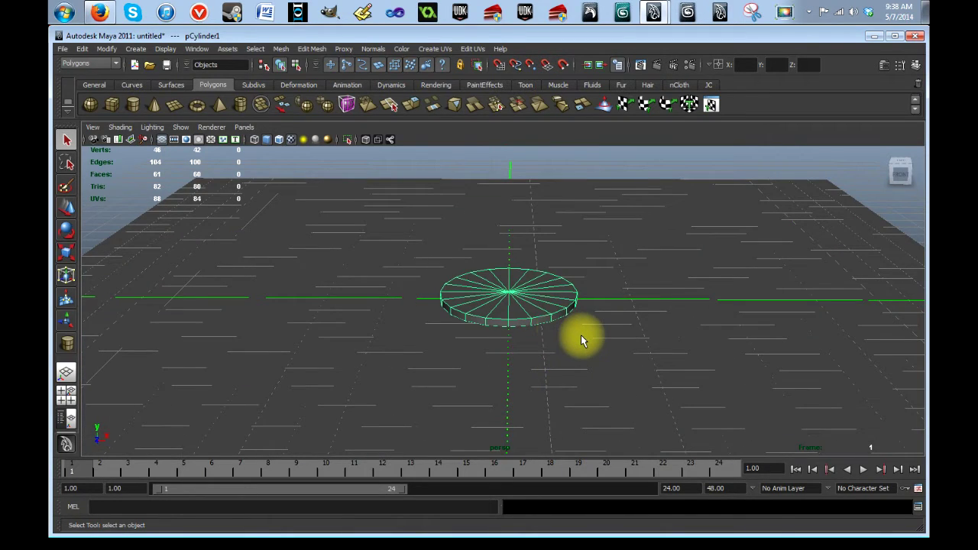
# - Set the flat cylinder's radius to 16, keeping its height at 4, and close its attributes
pyautogui.keyDown('alt'); pyautogui.moveTo(582, 342); pyautogui.dragTo(583, 273); pyautogui.keyUp('alt')
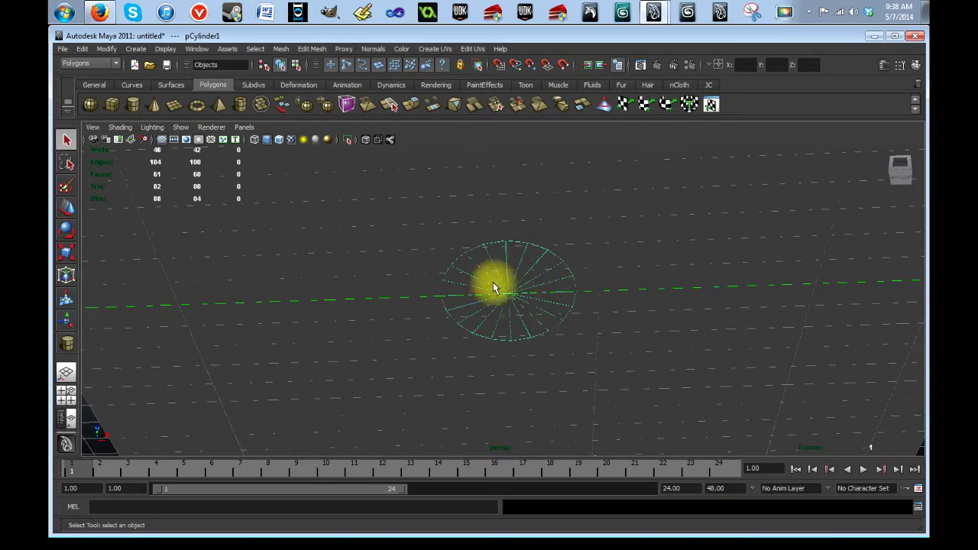
pyautogui.moveTo(622, 236)
pyautogui.keyDown('alt'); pyautogui.mouseDown()
pyautogui.moveTo(633, 308)
pyautogui.moveTo(622, 306)
pyautogui.moveTo(619, 236)
pyautogui.mouseUp(); pyautogui.keyUp('alt')
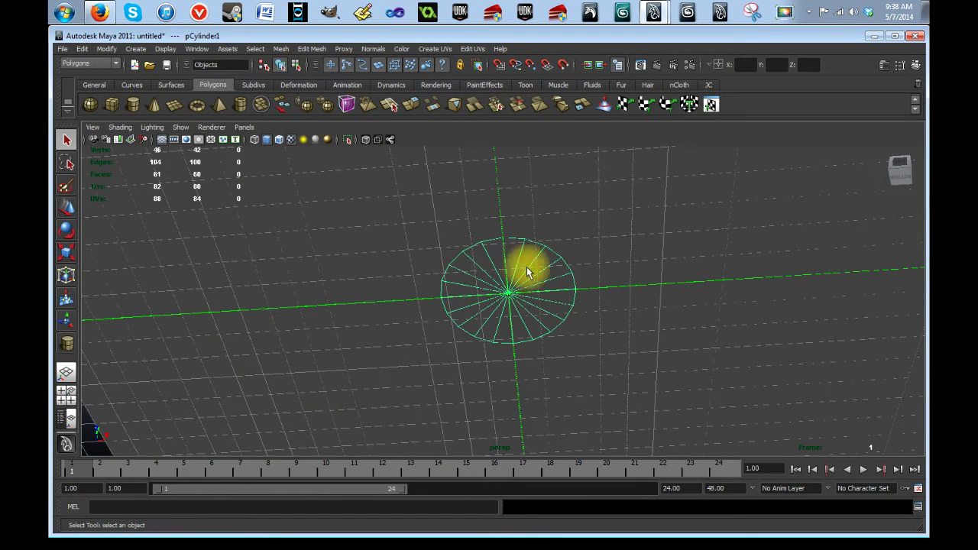
pyautogui.keyDown('alt'); pyautogui.moveTo(590, 240); pyautogui.dragTo(621, 292); pyautogui.keyUp('alt')
pyautogui.keyDown('alt'); pyautogui.moveTo(609, 308); pyautogui.dragTo(598, 273, button='middle'); pyautogui.keyUp('alt')
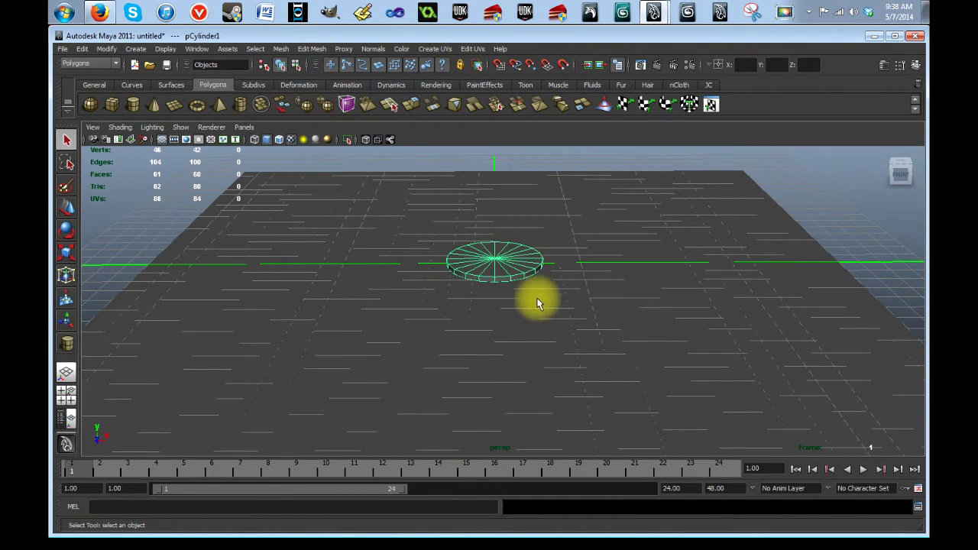
pyautogui.keyDown('alt'); pyautogui.moveTo(528, 306); pyautogui.dragTo(620, 256, button='right'); pyautogui.keyUp('alt')
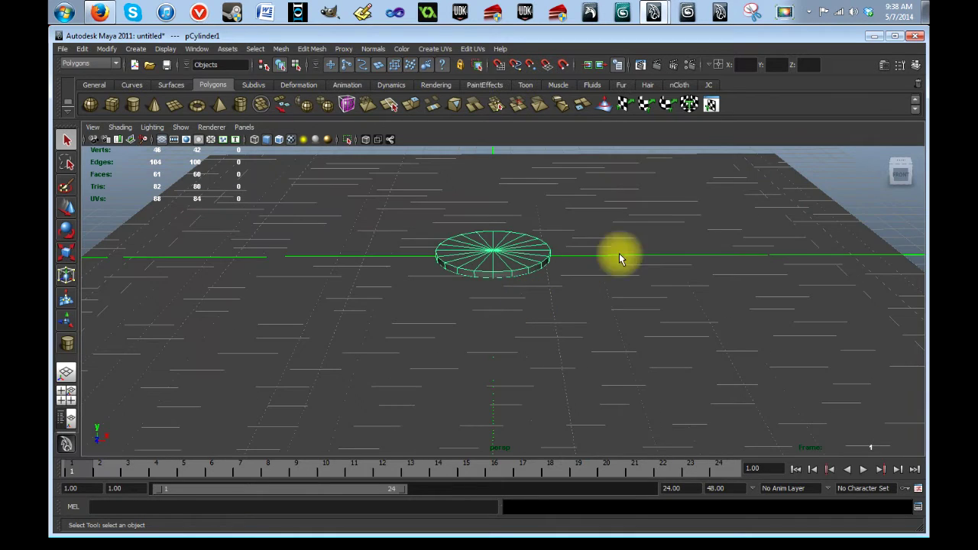
pyautogui.click(890, 66)
pyautogui.click(801, 90)
pyautogui.click(741, 178)
pyautogui.write('16')
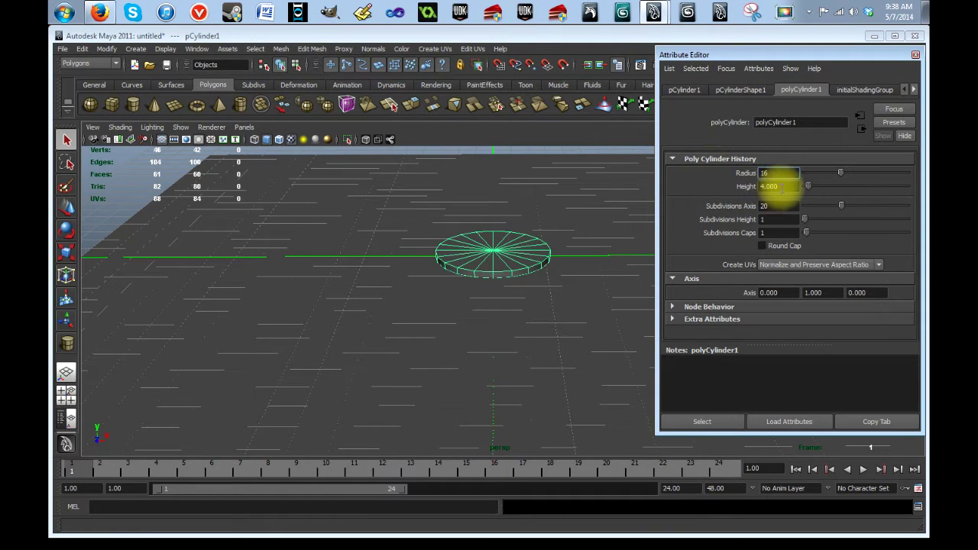
pyautogui.click(782, 187)
pyautogui.scroll(3, 596, 253)
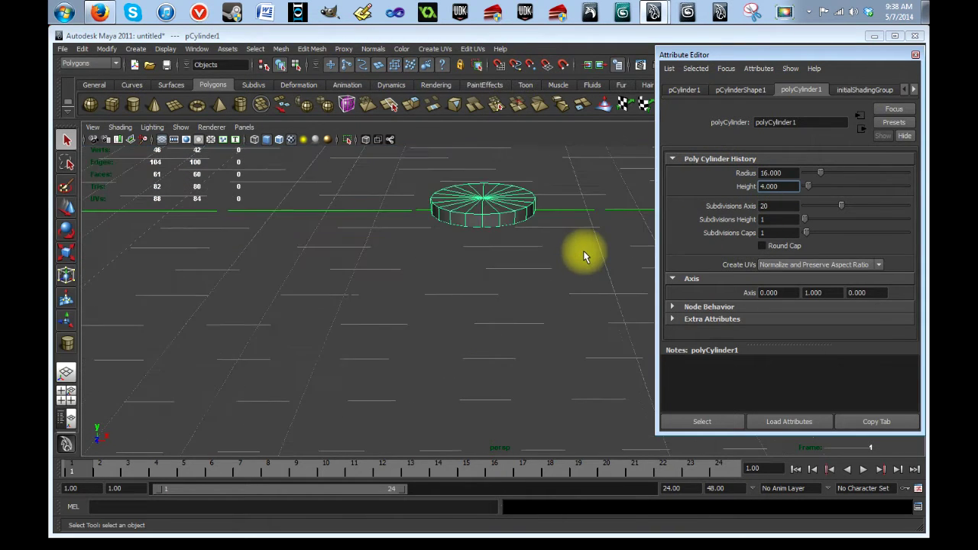
pyautogui.keyDown('alt'); pyautogui.moveTo(581, 251); pyautogui.dragTo(570, 309); pyautogui.keyUp('alt')
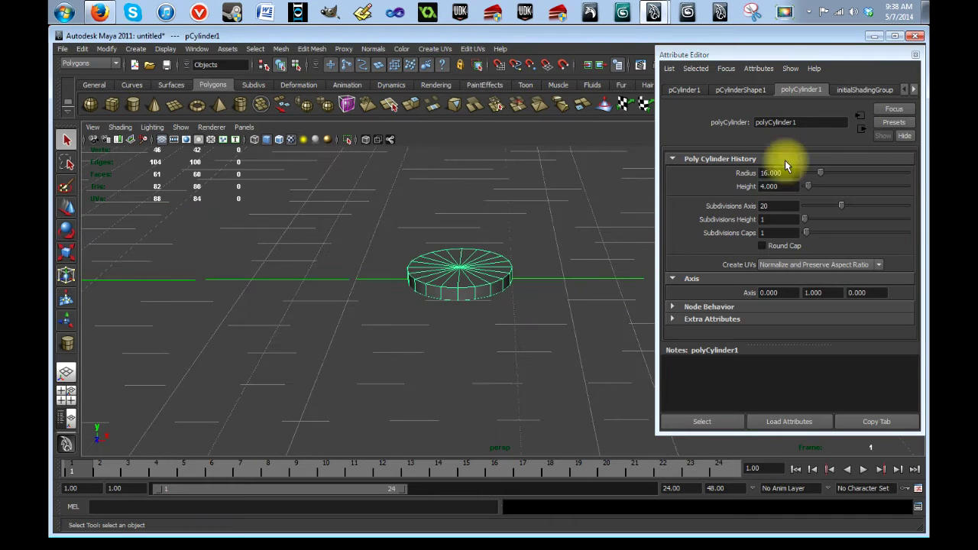
pyautogui.click(915, 36)
pyautogui.click(540, 297)
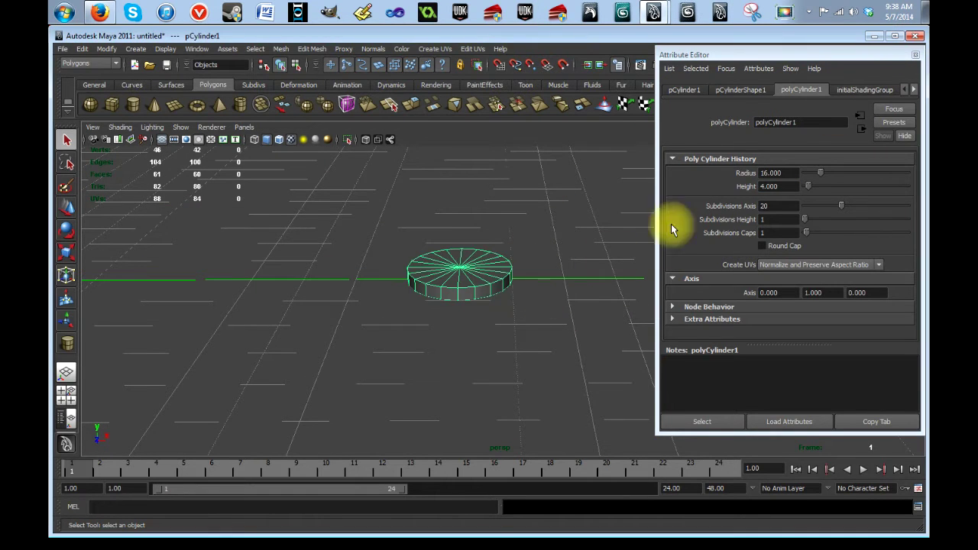
pyautogui.click(915, 56)
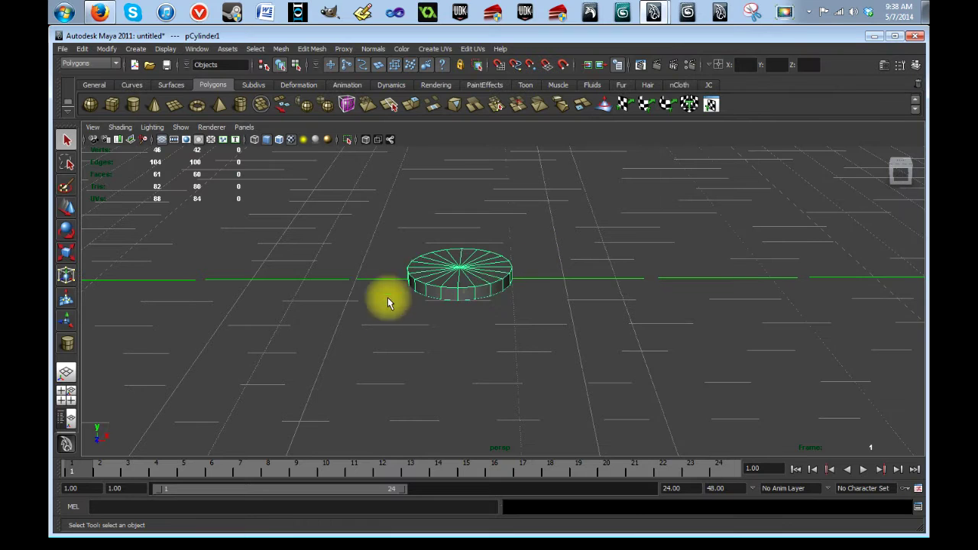
# - Create a tall, thin cylinder in front of the flat base, about 3.3 in radius and 54.7 high, and open its attributes
pyautogui.click(134, 107)
pyautogui.moveTo(470, 345); pyautogui.dragTo(485, 183)
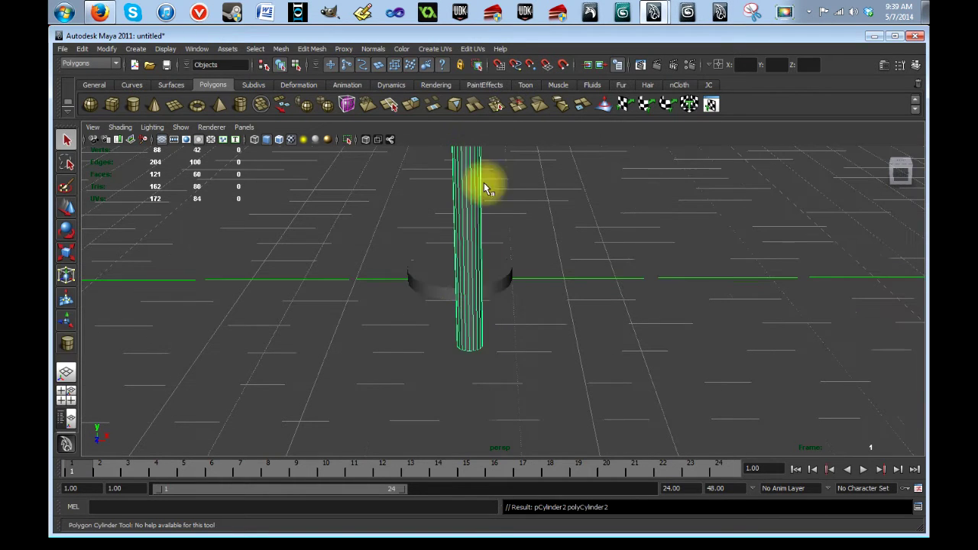
pyautogui.click(885, 65)
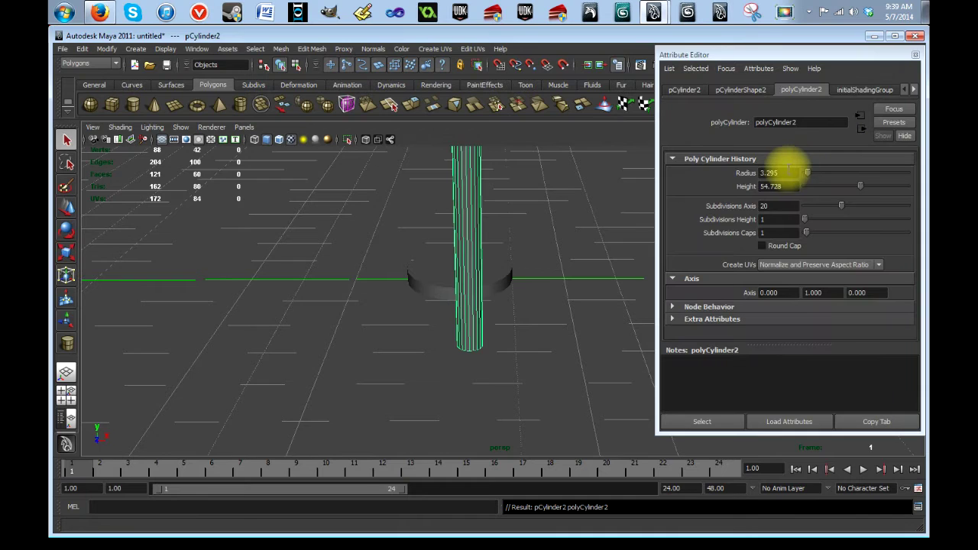
# - Set the tall cylinder's radius to 2 and its height to 96
pyautogui.click(737, 174)
pyautogui.write('2')
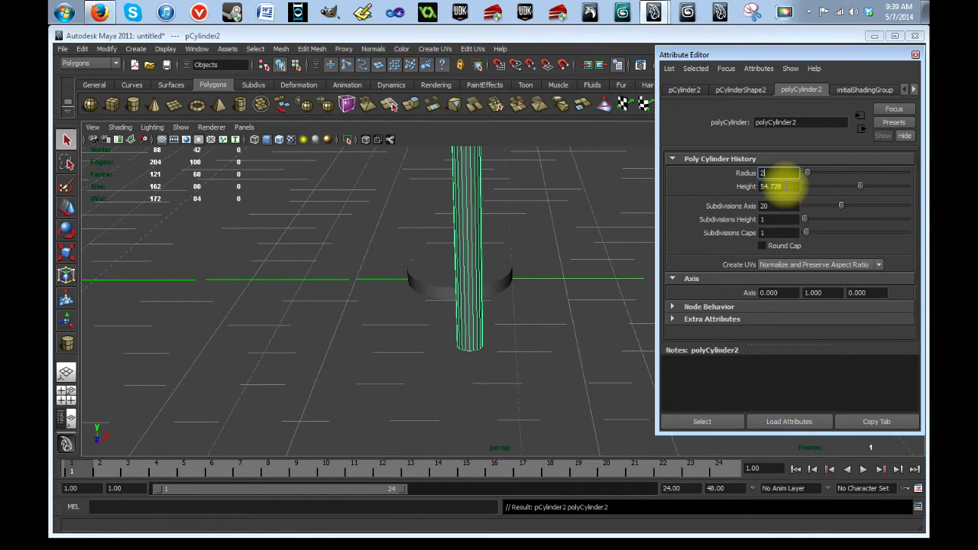
pyautogui.press('Tab')
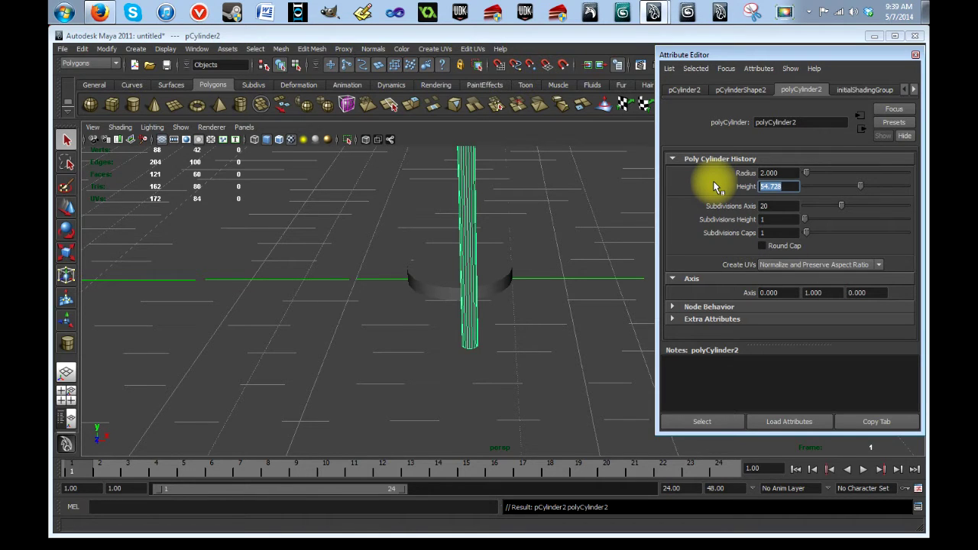
pyautogui.write('96')
pyautogui.click(778, 173)
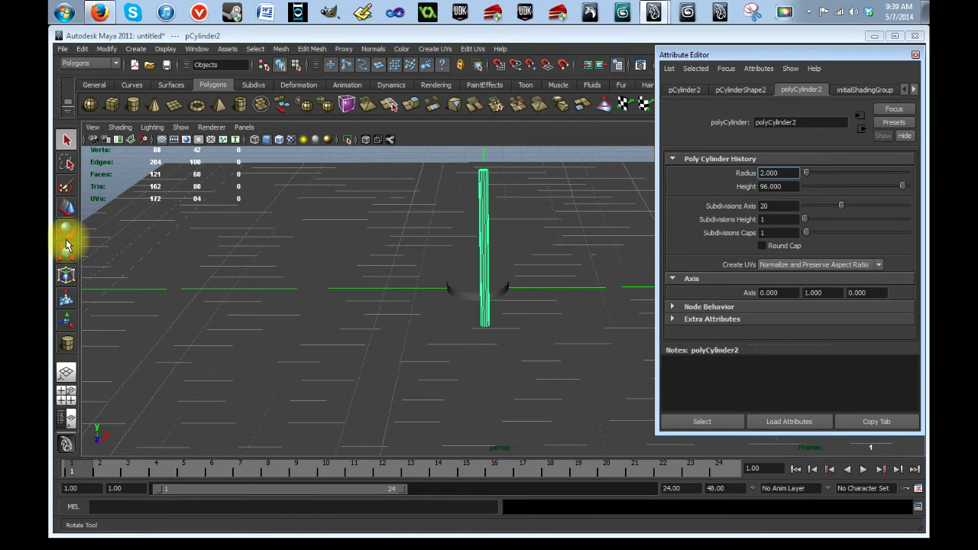
# - Stand the tall cylinder centered on the base by setting its X and Z translation to 0 and its Y translation to 52
pyautogui.click(64, 214)
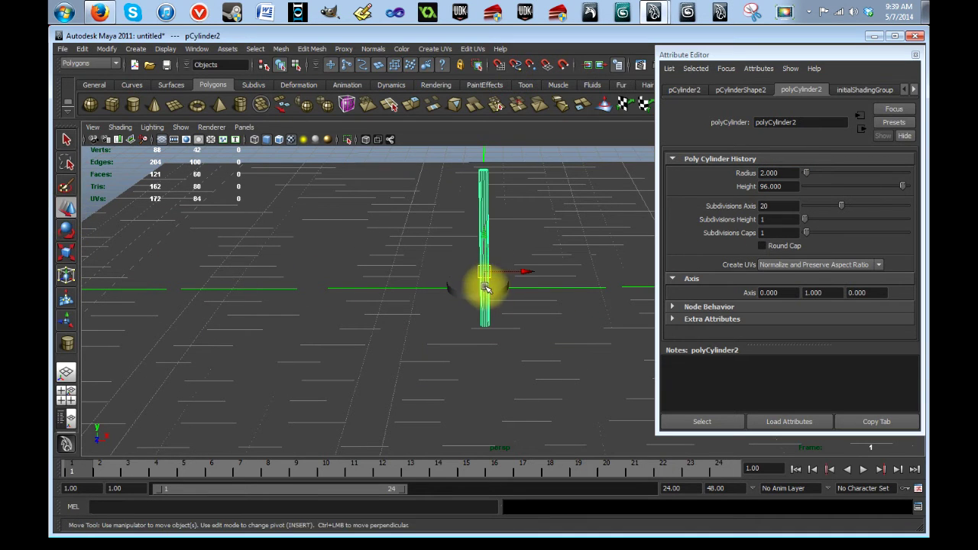
pyautogui.click(688, 90)
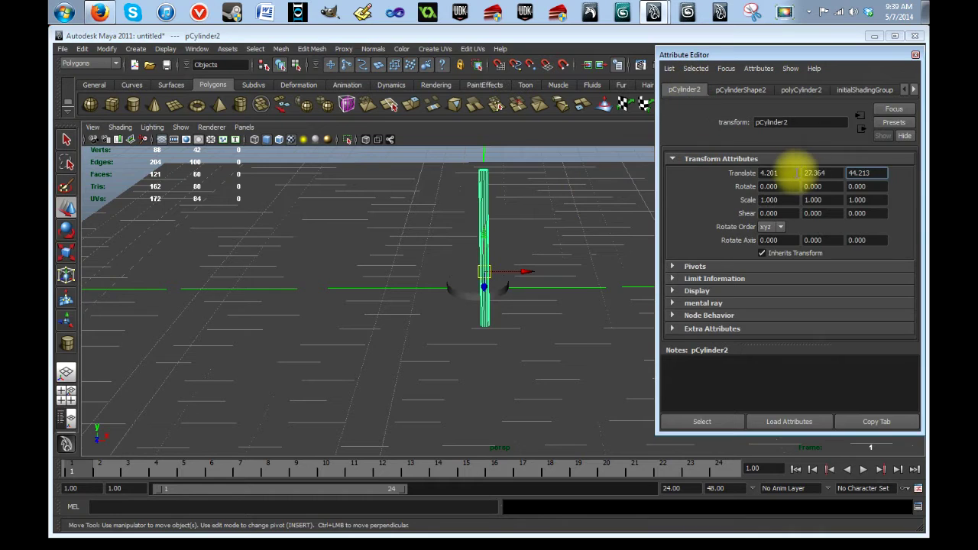
pyautogui.moveTo(793, 172); pyautogui.dragTo(719, 175)
pyautogui.write('0')
pyautogui.moveTo(887, 173); pyautogui.dragTo(772, 173)
pyautogui.write('000')
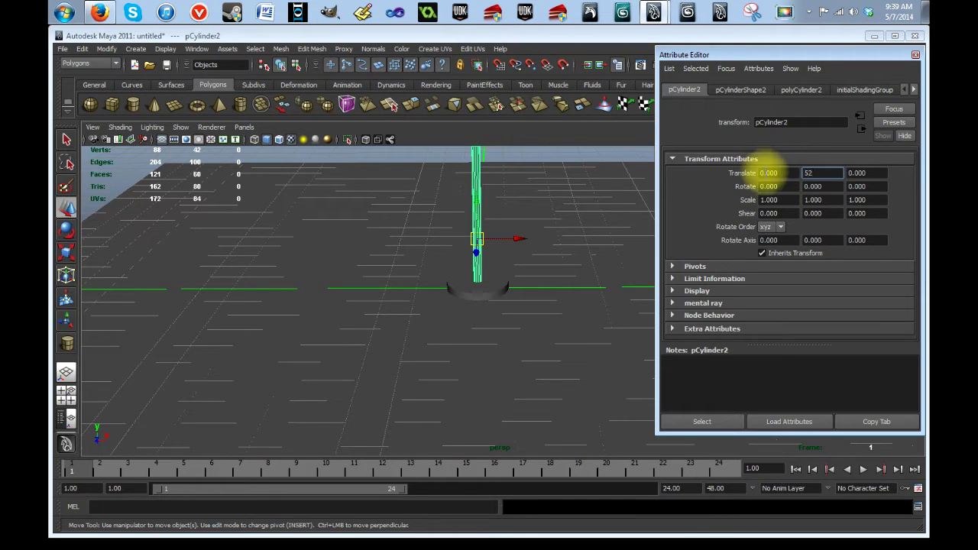
pyautogui.write('52')
pyautogui.click(770, 172)
# - Inspect from several angles where the pole's lower end meets the flat base, closing the pole's attributes along the way
pyautogui.scroll(3, 558, 312)
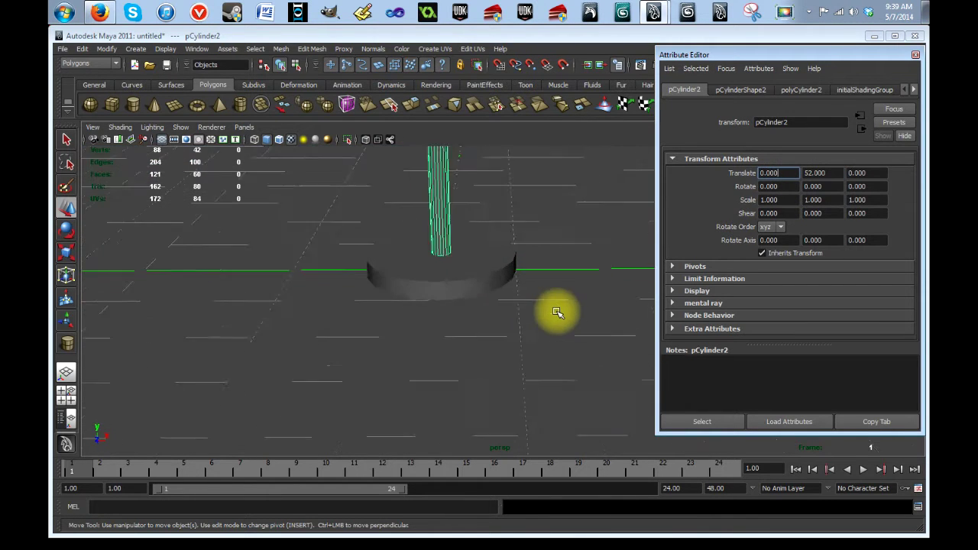
pyautogui.scroll(1, 557, 312)
pyautogui.keyDown('alt'); pyautogui.moveTo(555, 352); pyautogui.dragTo(505, 291); pyautogui.keyUp('alt')
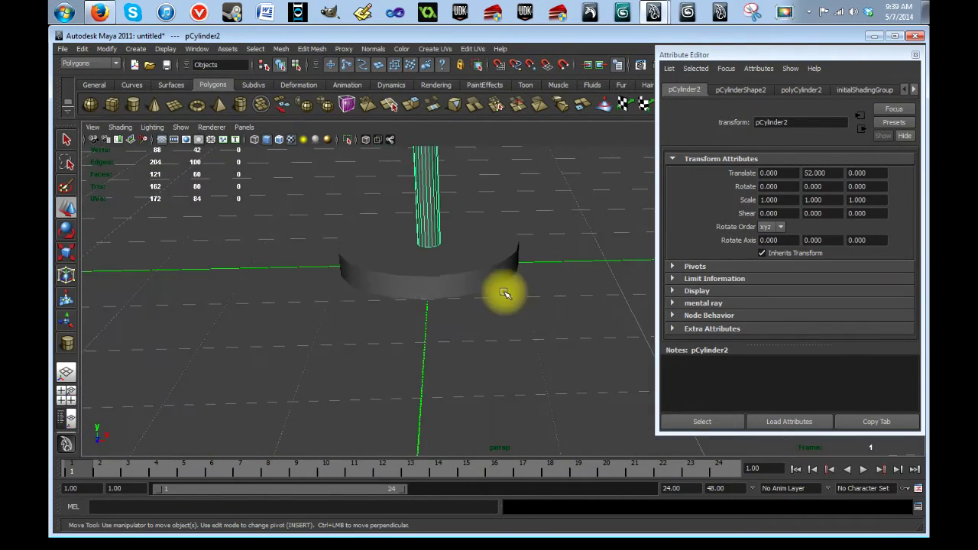
pyautogui.click(439, 260)
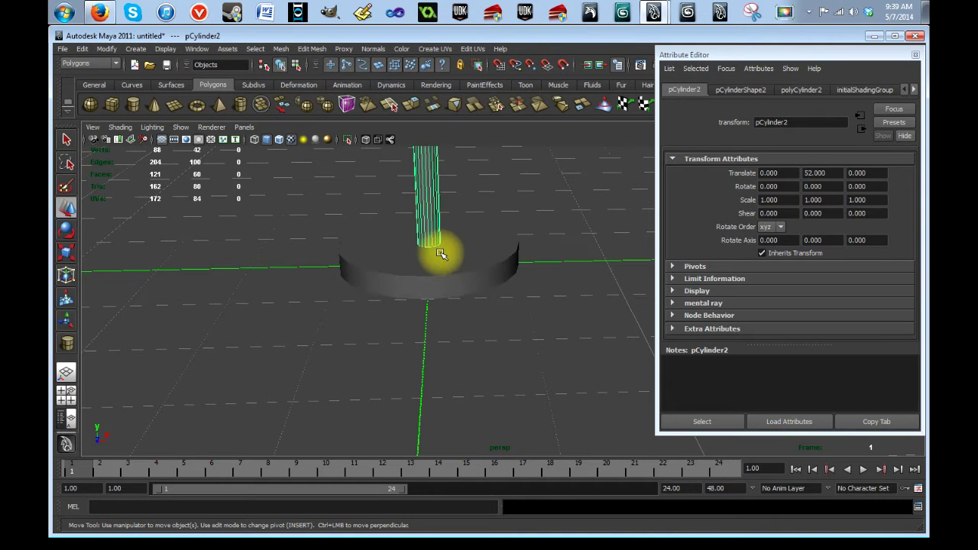
pyautogui.keyDown('alt'); pyautogui.moveTo(445, 277); pyautogui.dragTo(407, 237); pyautogui.keyUp('alt')
pyautogui.keyDown('alt'); pyautogui.moveTo(442, 292); pyautogui.dragTo(475, 251); pyautogui.keyUp('alt')
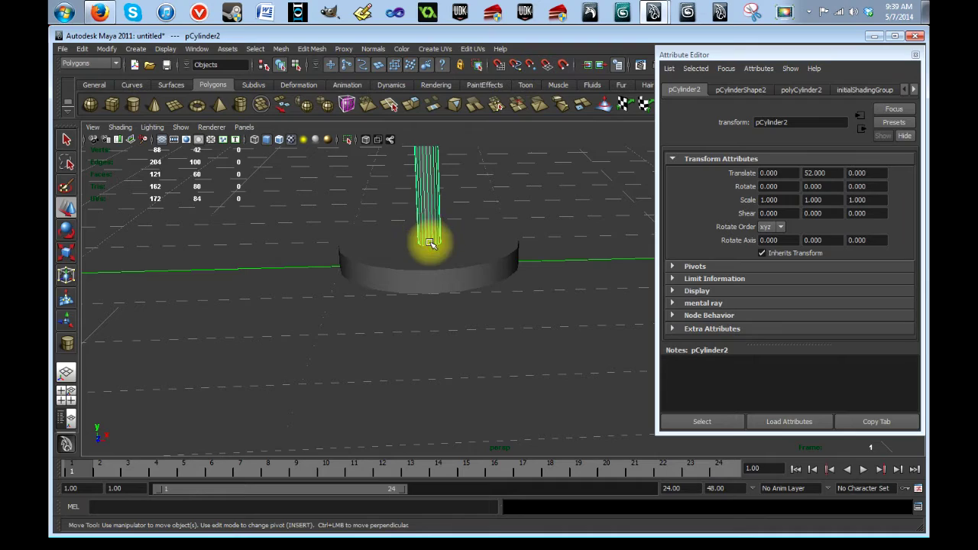
pyautogui.click(916, 54)
pyautogui.keyDown('alt'); pyautogui.moveTo(563, 288); pyautogui.dragTo(389, 305); pyautogui.keyUp('alt')
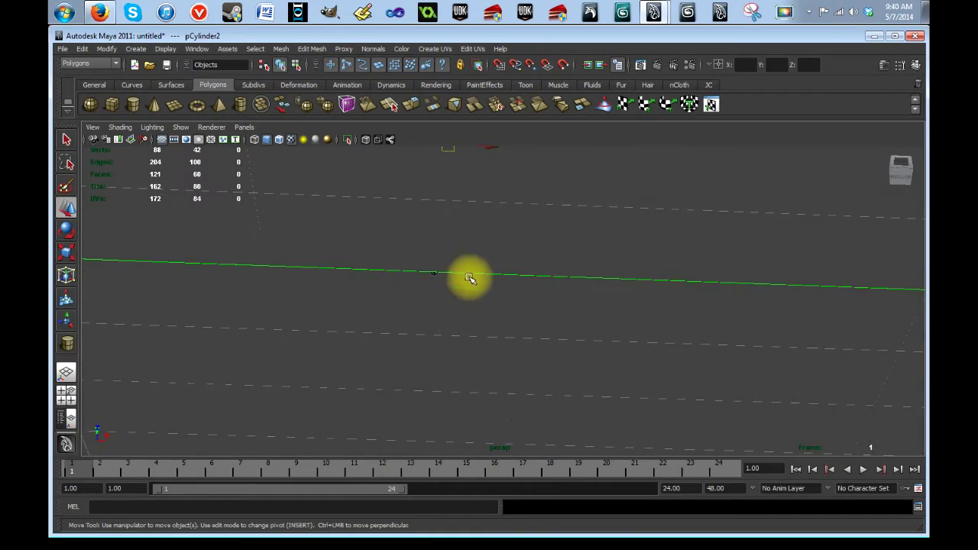
pyautogui.keyDown('alt'); pyautogui.moveTo(586, 247); pyautogui.dragTo(578, 317); pyautogui.keyUp('alt')
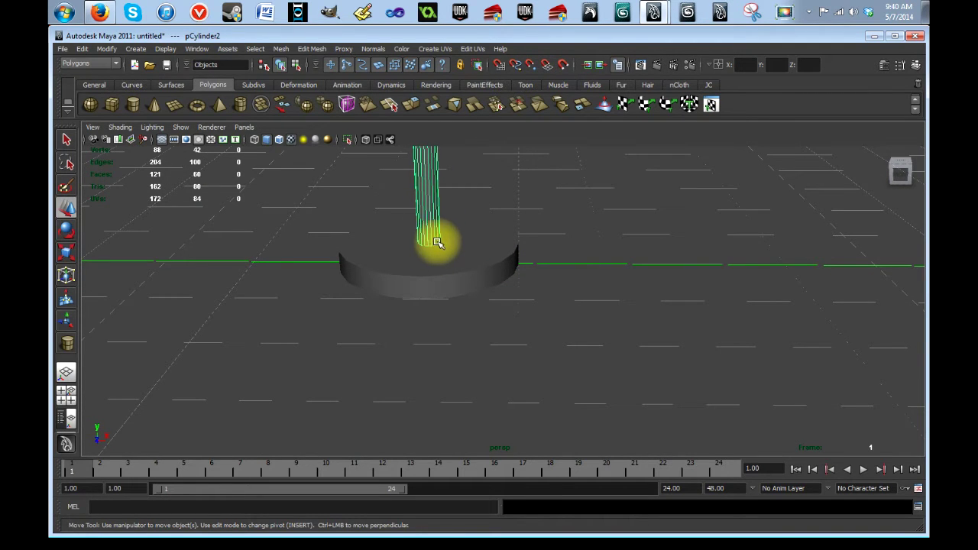
pyautogui.keyDown('alt'); pyautogui.moveTo(572, 234); pyautogui.dragTo(596, 343, button='middle'); pyautogui.keyUp('alt')
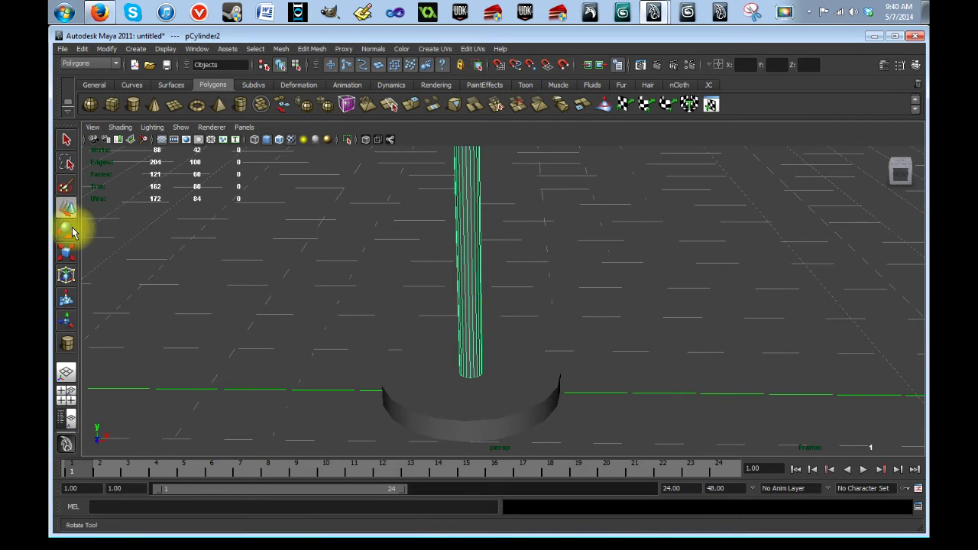
pyautogui.click(66, 186)
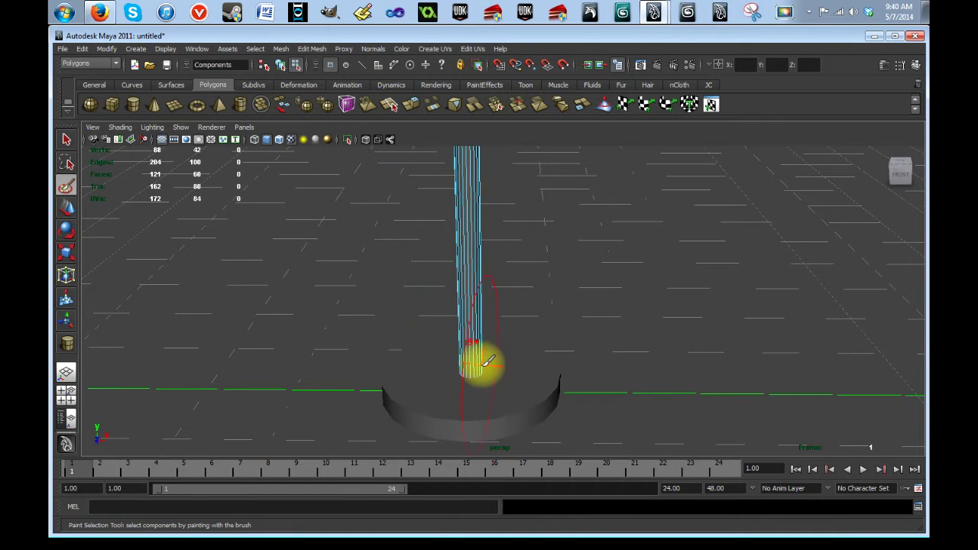
pyautogui.moveTo(555, 400)
pyautogui.keyDown('alt'); pyautogui.mouseDown()
pyautogui.moveTo(566, 365)
pyautogui.moveTo(415, 214)
pyautogui.mouseUp(); pyautogui.keyUp('alt')
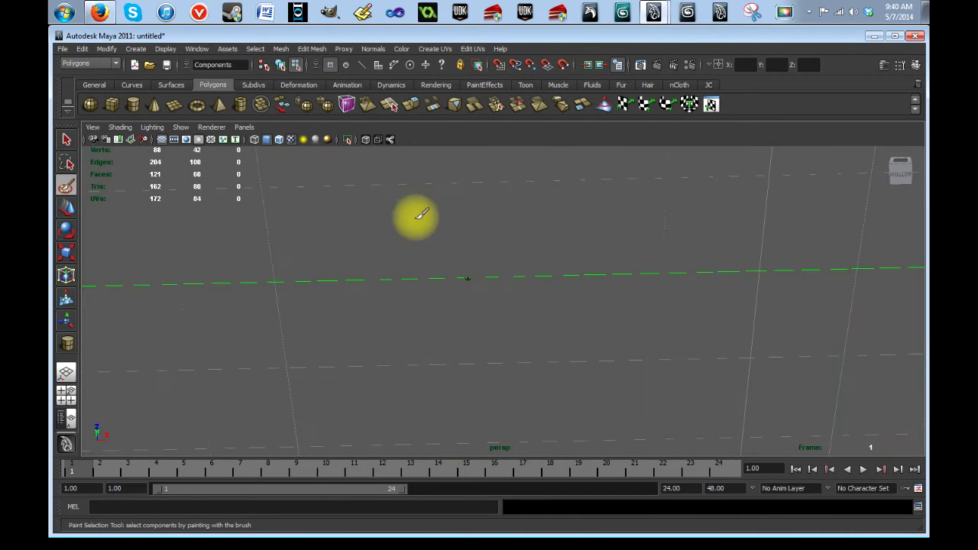
pyautogui.click(66, 208)
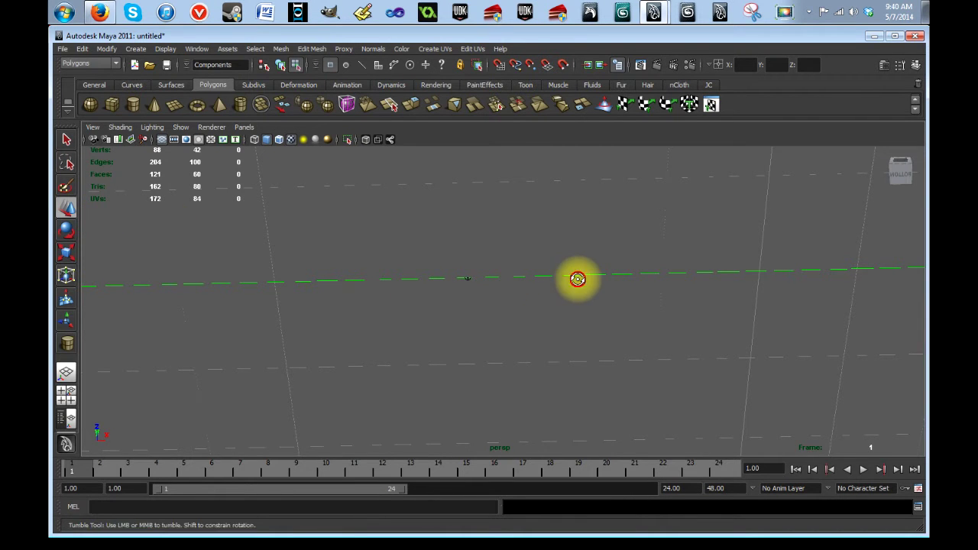
pyautogui.keyDown('alt'); pyautogui.moveTo(577, 277); pyautogui.dragTo(579, 360); pyautogui.keyUp('alt')
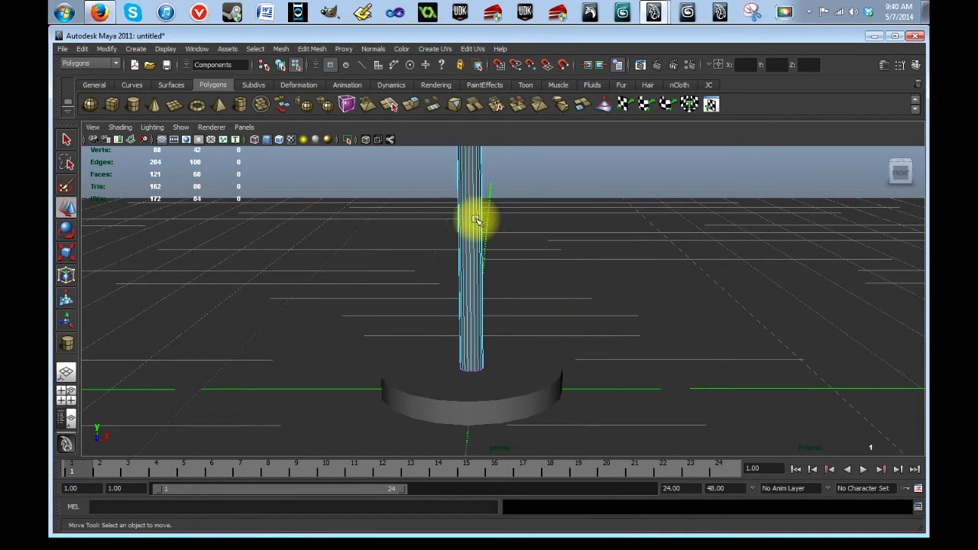
pyautogui.keyDown('alt'); pyautogui.moveTo(599, 241); pyautogui.dragTo(581, 329, button='middle'); pyautogui.keyUp('alt')
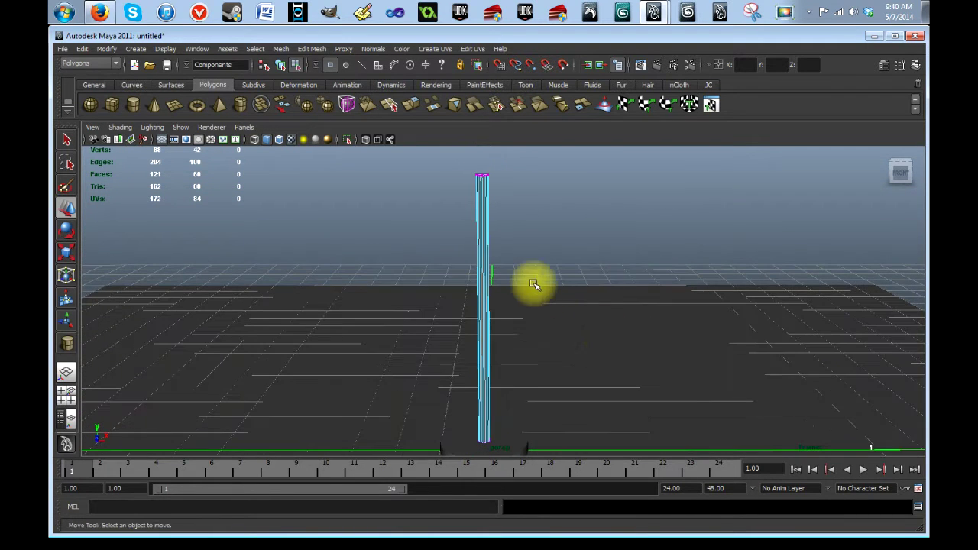
pyautogui.click(66, 141)
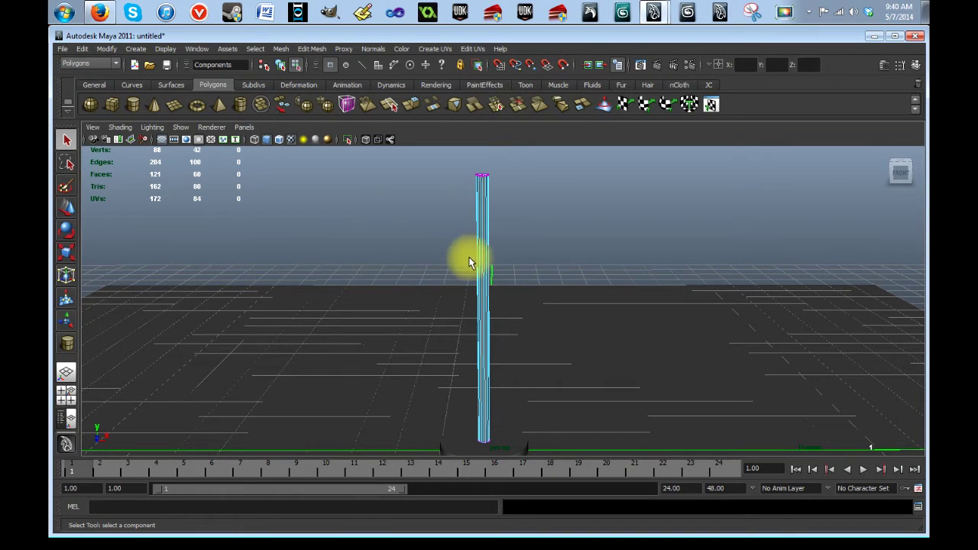
pyautogui.press('F8')
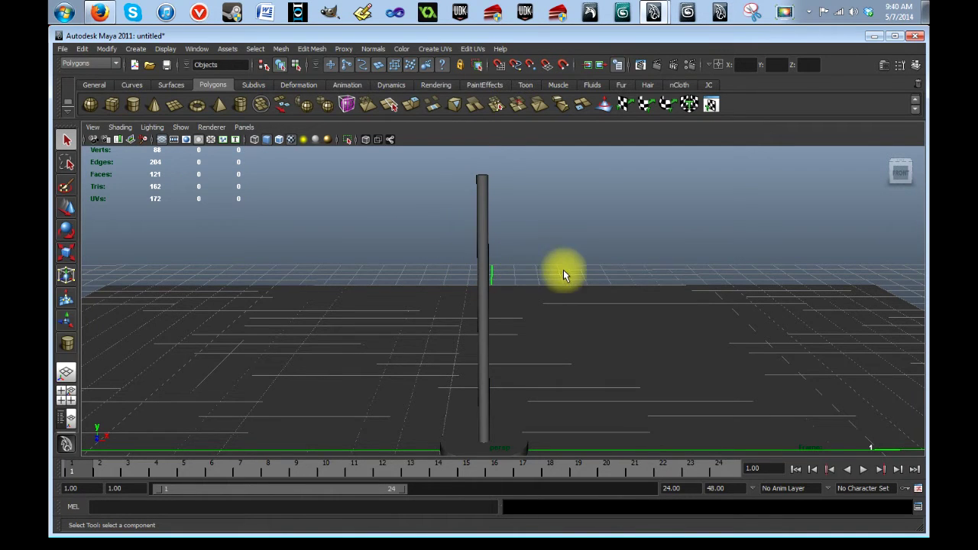
pyautogui.click(480, 251)
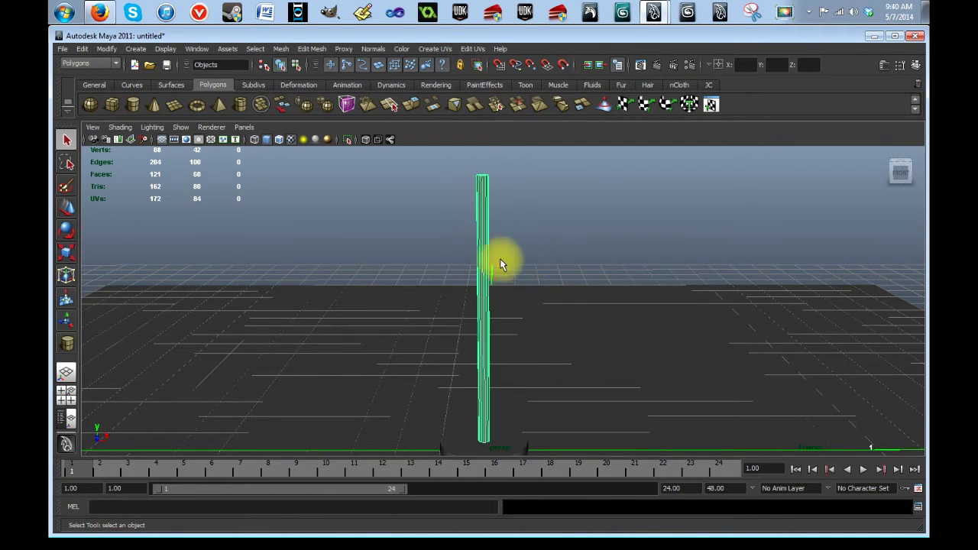
# - Create a small upright cylinder on the plane beside the pole, at about X 59 and Z -79, and open its attributes
pyautogui.click(132, 105)
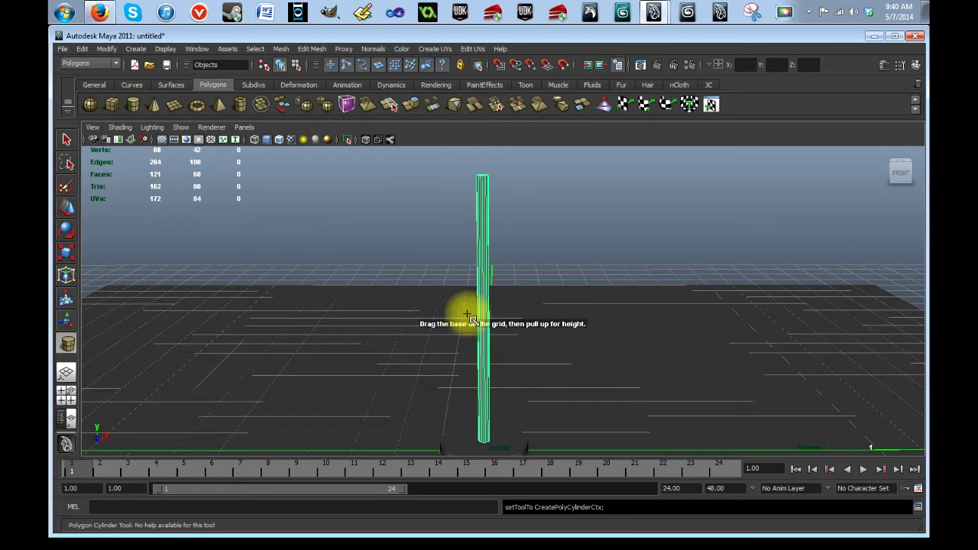
pyautogui.moveTo(619, 378); pyautogui.dragTo(618, 344)
pyautogui.click(882, 66)
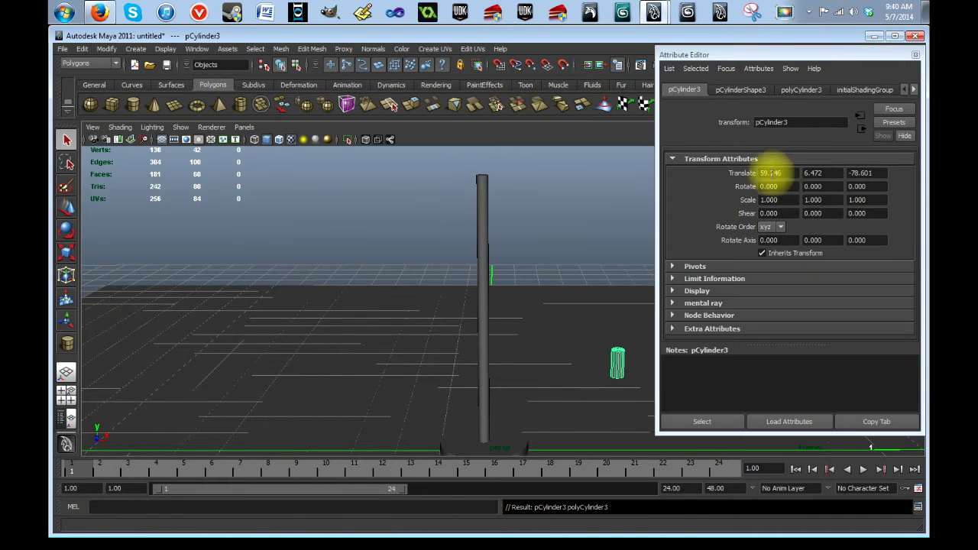
# - Center the small cylinder high above the pole by setting its X and Z translation to 0 and its Y translation to 128
pyautogui.click(774, 173)
pyautogui.write('0')
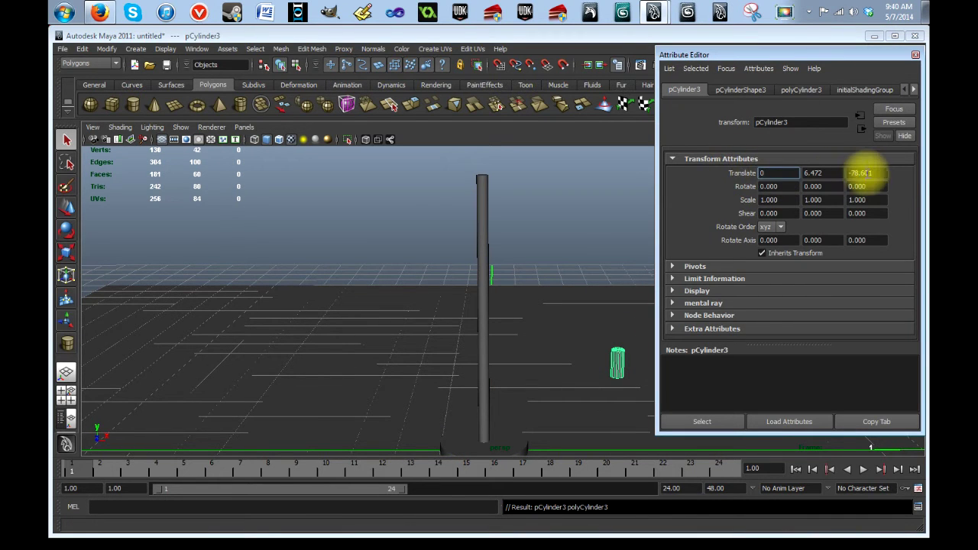
pyautogui.click(862, 173)
pyautogui.write('0')
pyautogui.click(813, 172)
pyautogui.write('128')
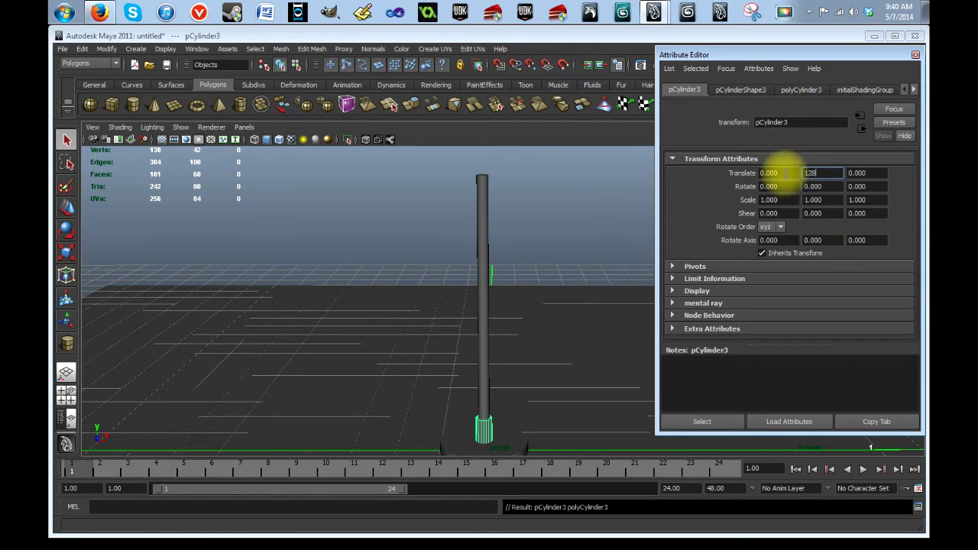
pyautogui.press('Return')
pyautogui.keyDown('alt'); pyautogui.moveTo(573, 247); pyautogui.dragTo(561, 323, button='middle'); pyautogui.keyUp('alt')
# - Try heights of 8 and 16 on the floating cylinder and settle on a height of 12
pyautogui.click(796, 90)
pyautogui.click(777, 173)
pyautogui.moveTo(779, 165); pyautogui.dragTo(781, 183)
pyautogui.click(779, 186)
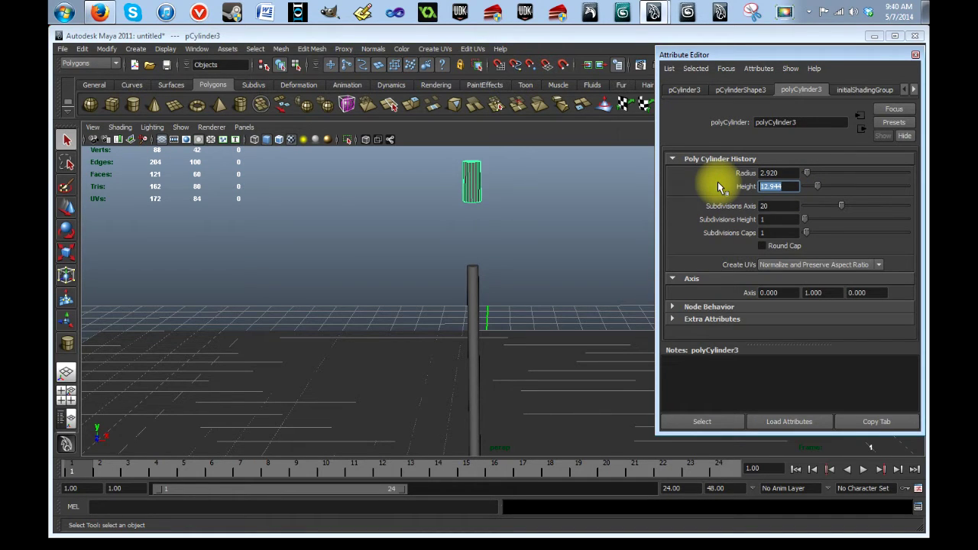
pyautogui.write('8')
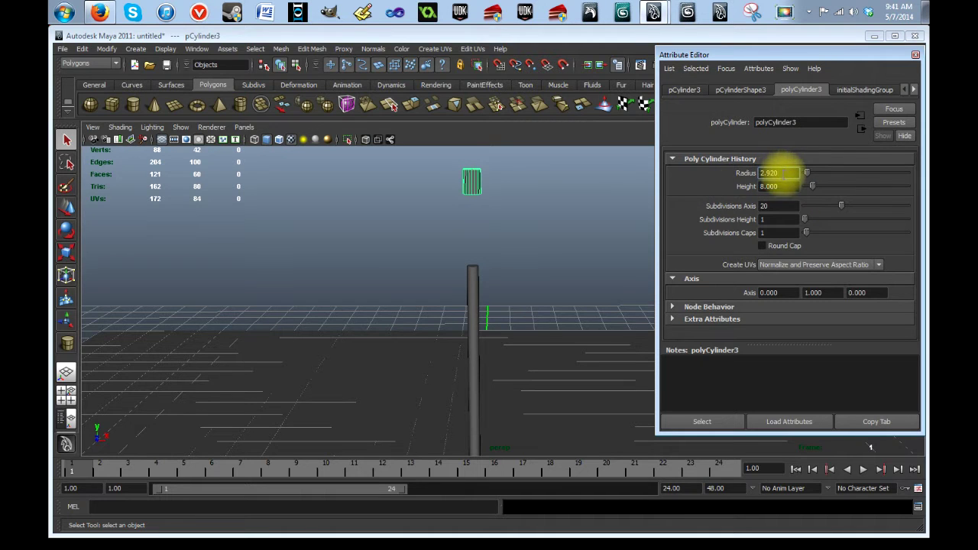
pyautogui.moveTo(773, 186); pyautogui.dragTo(706, 181)
pyautogui.write('16')
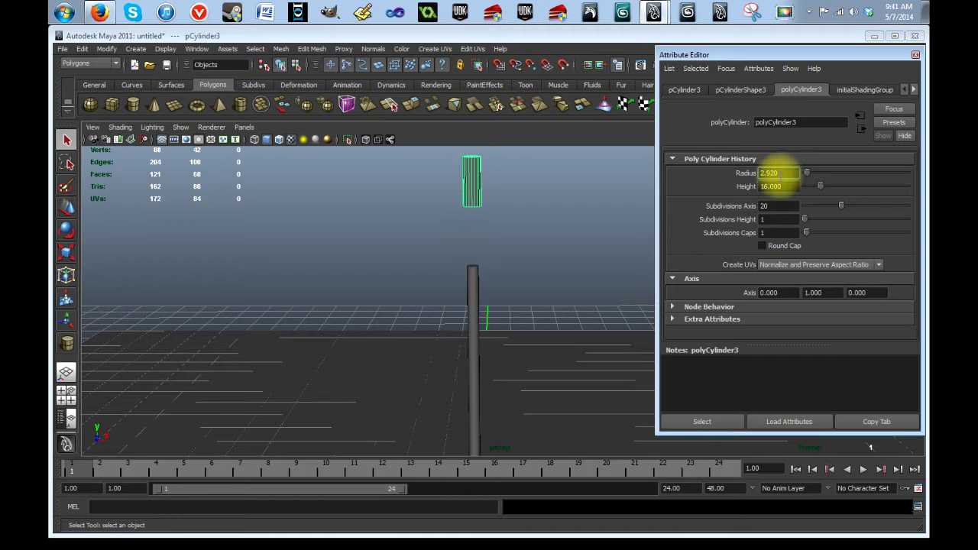
pyautogui.click(776, 187)
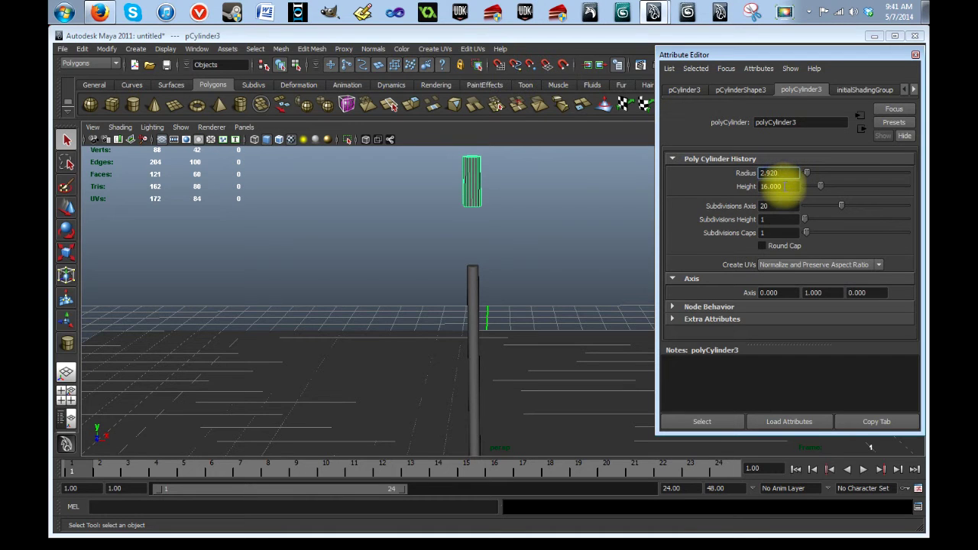
pyautogui.click(778, 187)
# - Try a radius of 1 on the floating cylinder and settle on a radius of 2
pyautogui.click(789, 171)
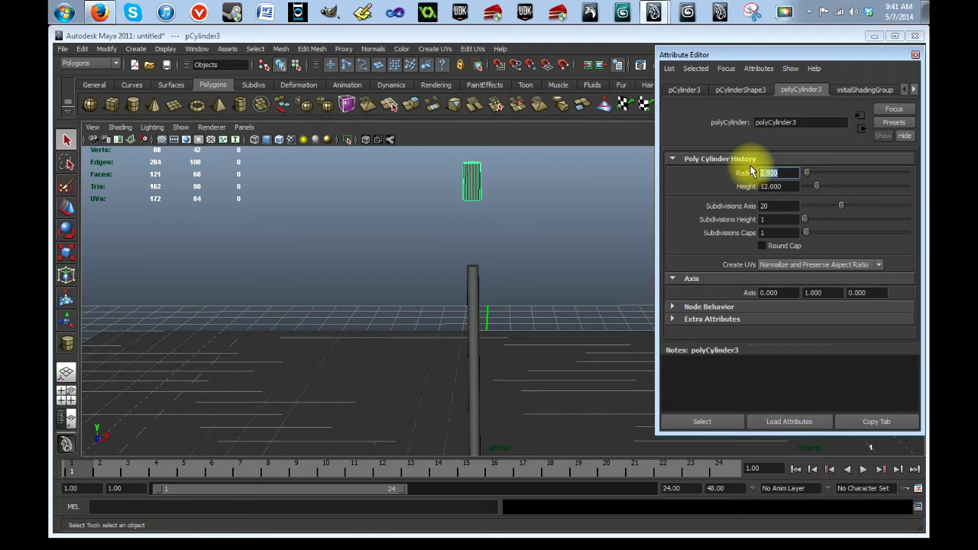
pyautogui.write('1')
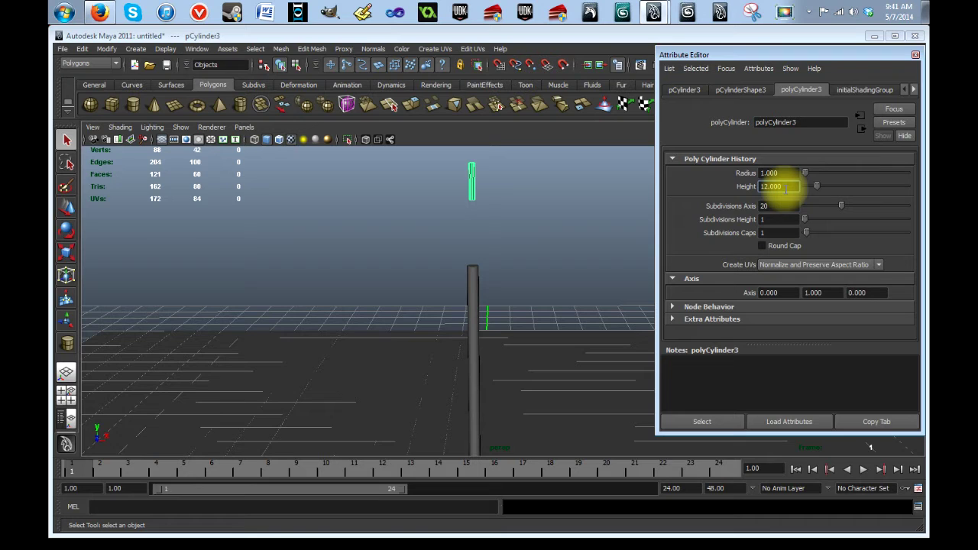
pyautogui.click(778, 173)
pyautogui.write('28.000')
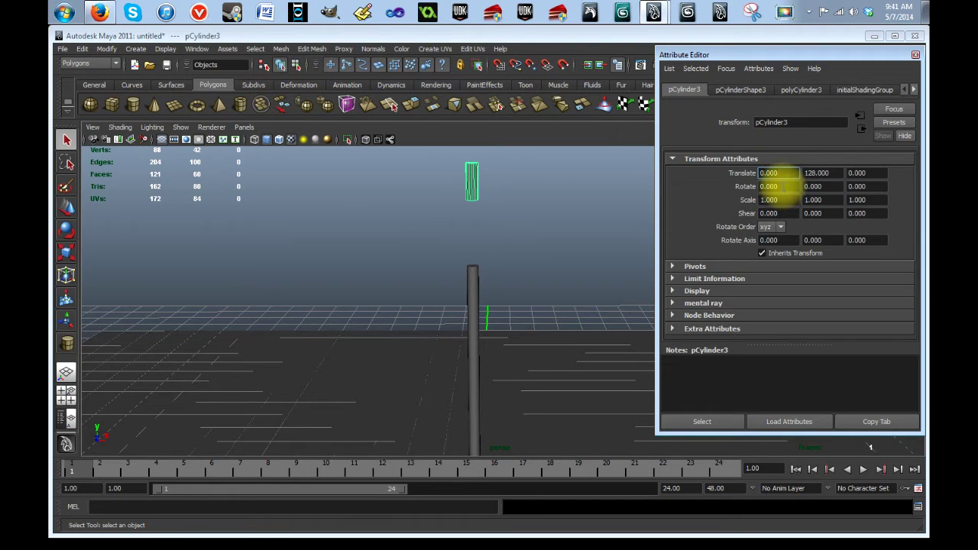
# - Tilt the floating cylinder by setting its Z rotation to 45 degrees
pyautogui.click(868, 186)
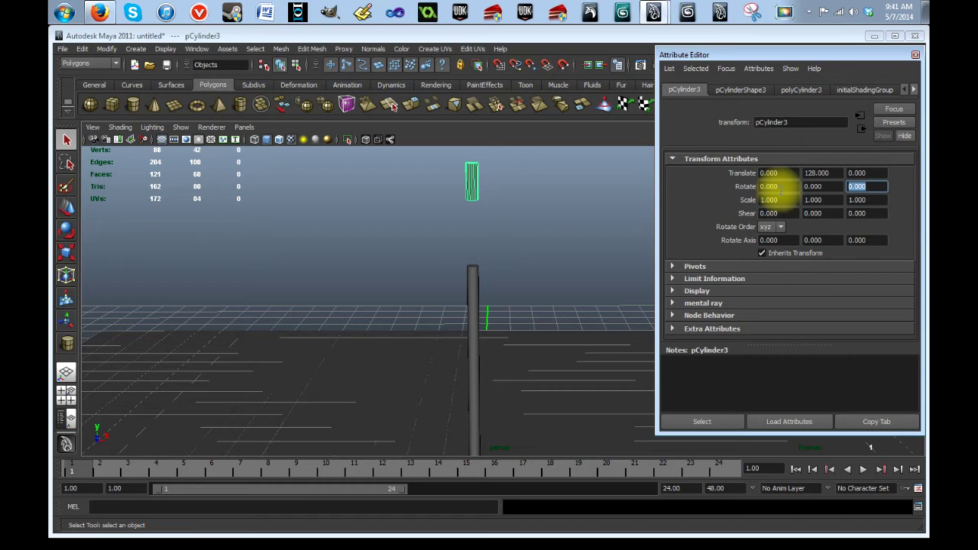
pyautogui.write('45')
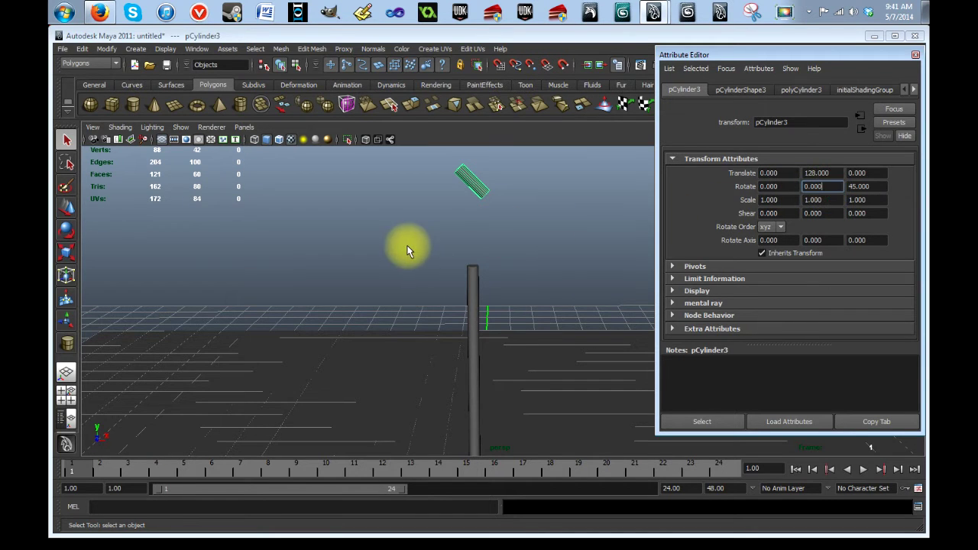
pyautogui.click(863, 186)
pyautogui.moveTo(878, 188)
pyautogui.mouseDown()
pyautogui.moveTo(845, 185)
pyautogui.moveTo(874, 190)
pyautogui.mouseUp()
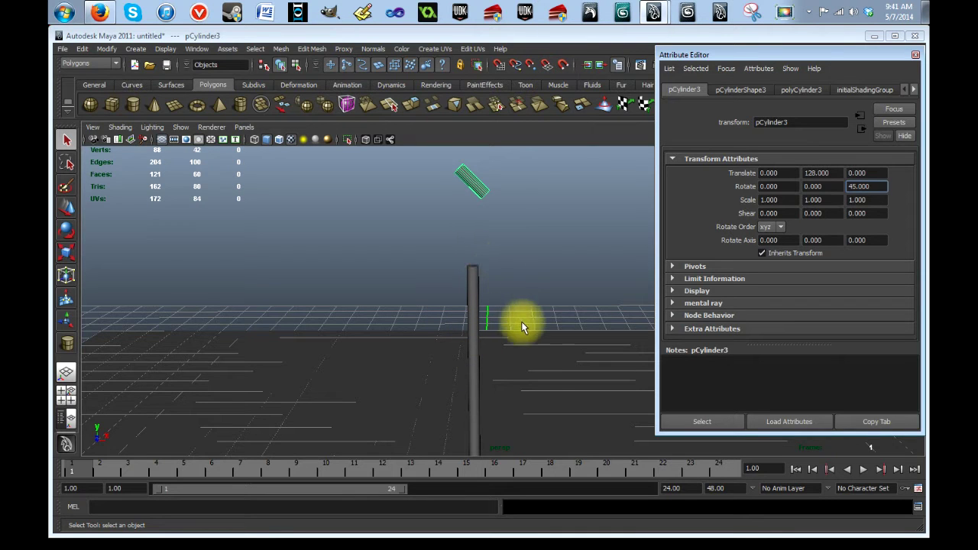
# - Inspect the pole and its base from several angles and check the tilted cylinder's rotation values against the view axes
pyautogui.keyDown('alt'); pyautogui.moveTo(543, 372); pyautogui.dragTo(515, 253, button='middle'); pyautogui.keyUp('alt')
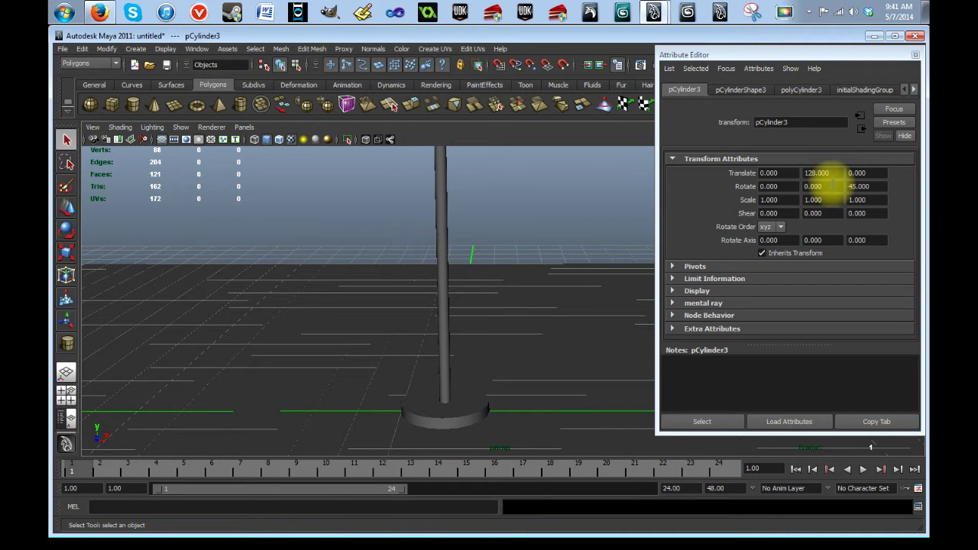
pyautogui.keyDown('alt'); pyautogui.moveTo(339, 390); pyautogui.dragTo(395, 393); pyautogui.keyUp('alt')
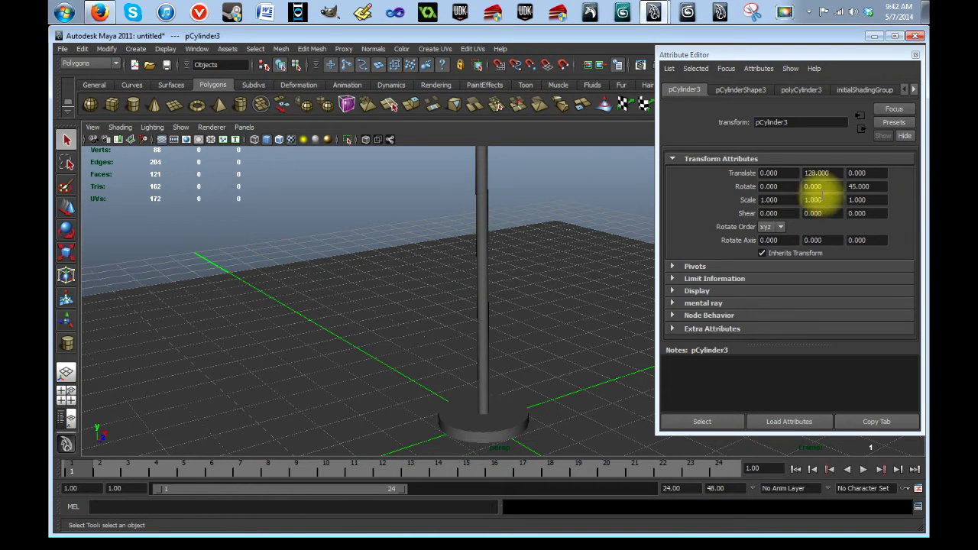
pyautogui.click(826, 185)
pyautogui.click(875, 186)
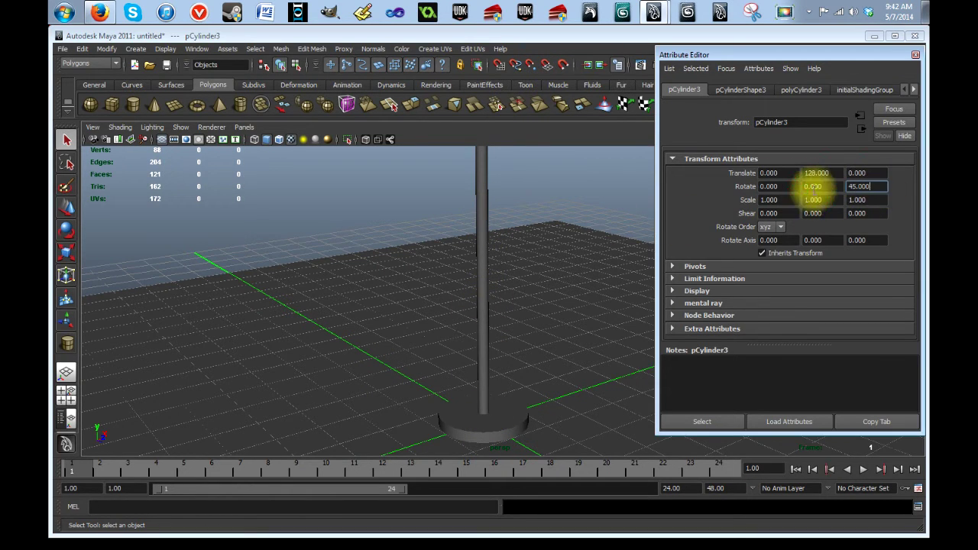
pyautogui.keyDown('alt'); pyautogui.moveTo(572, 299); pyautogui.dragTo(511, 293); pyautogui.keyUp('alt')
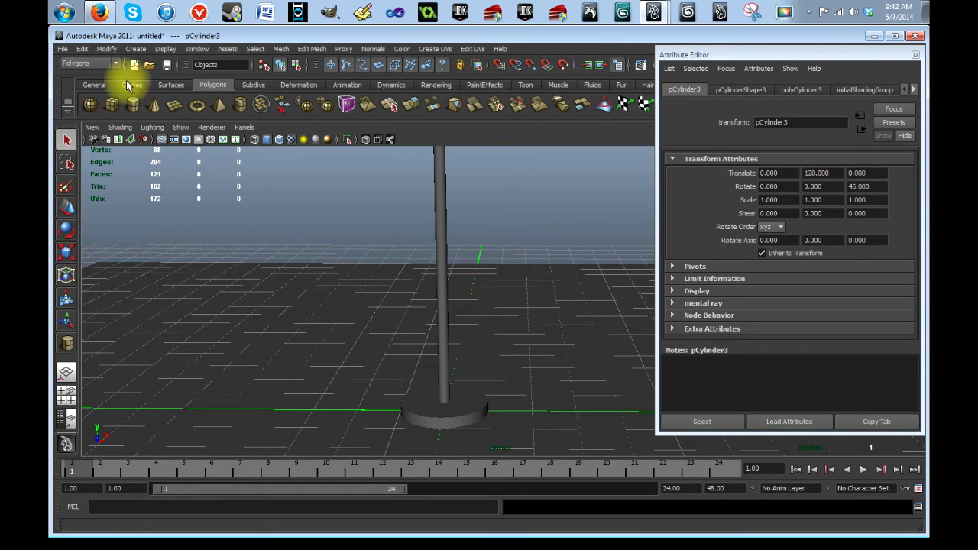
pyautogui.click(726, 56)
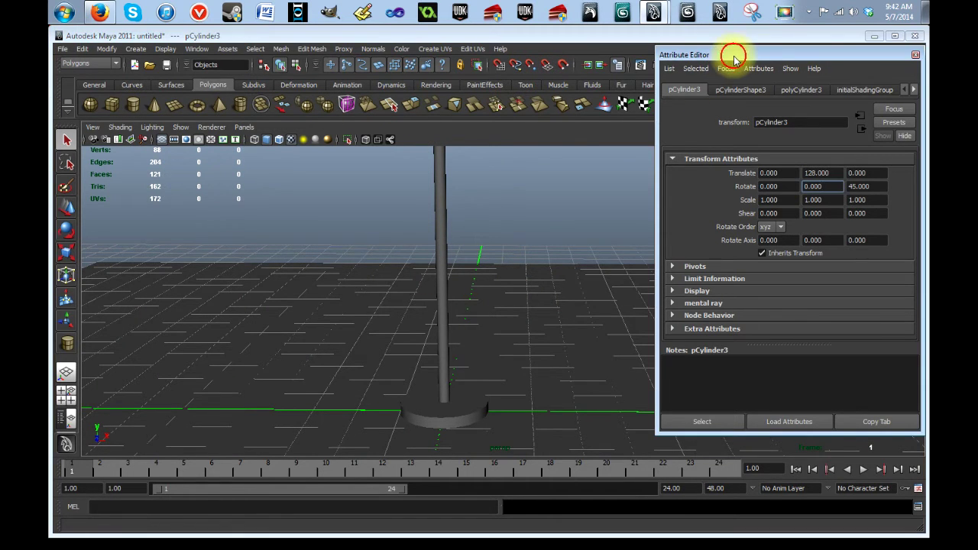
pyautogui.moveTo(734, 55); pyautogui.dragTo(729, 53)
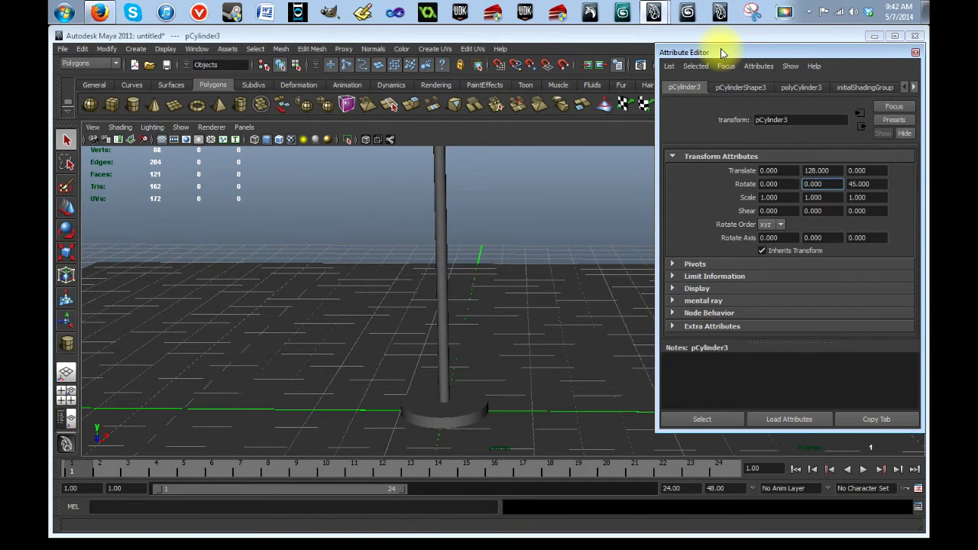
pyautogui.moveTo(502, 341)
pyautogui.keyDown('alt'); pyautogui.mouseDown()
pyautogui.moveTo(543, 338)
pyautogui.moveTo(535, 357)
pyautogui.moveTo(508, 339)
pyautogui.mouseUp(); pyautogui.keyUp('alt')
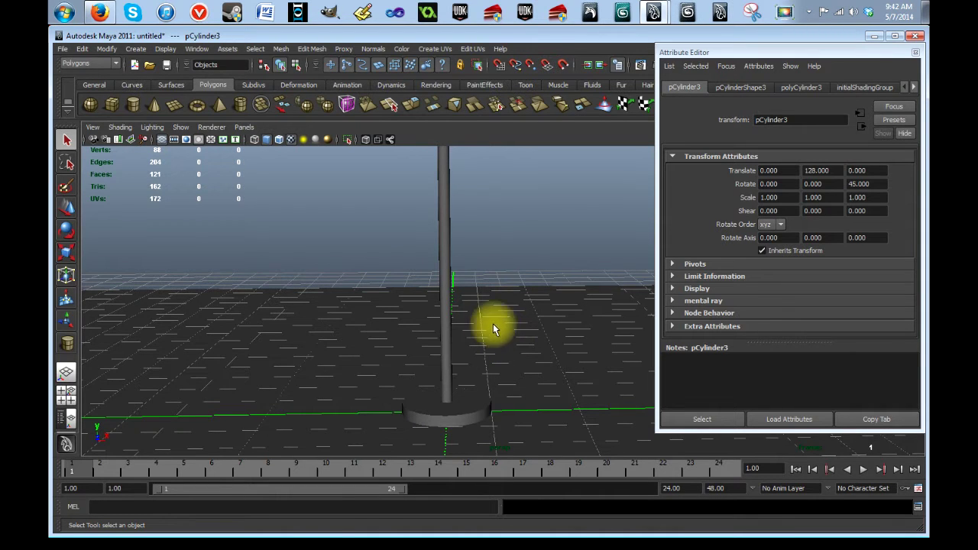
# - Lower the tilted cylinder to just above the pole's upper end, at about Y 104.9, and close its attributes
pyautogui.keyDown('alt'); pyautogui.moveTo(524, 291); pyautogui.dragTo(524, 428); pyautogui.keyUp('alt')
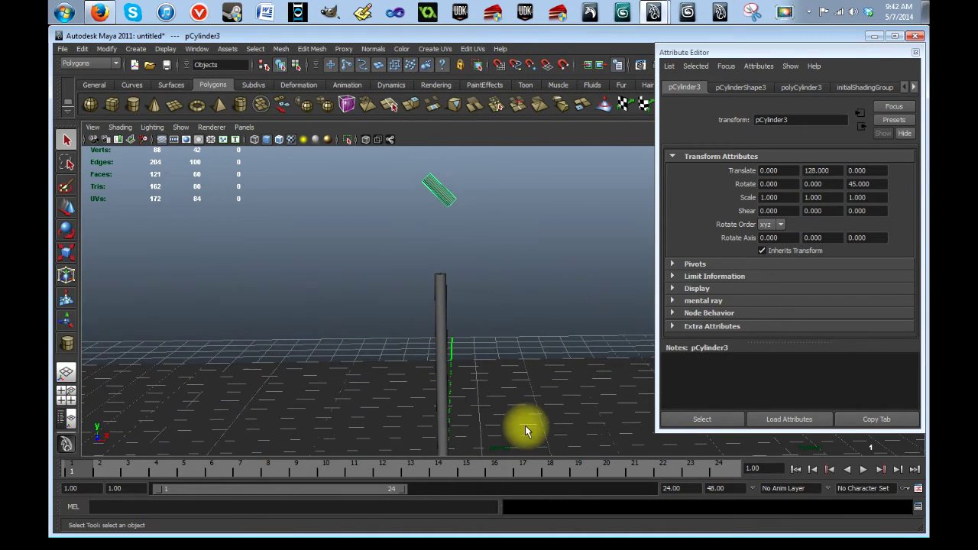
pyautogui.click(66, 207)
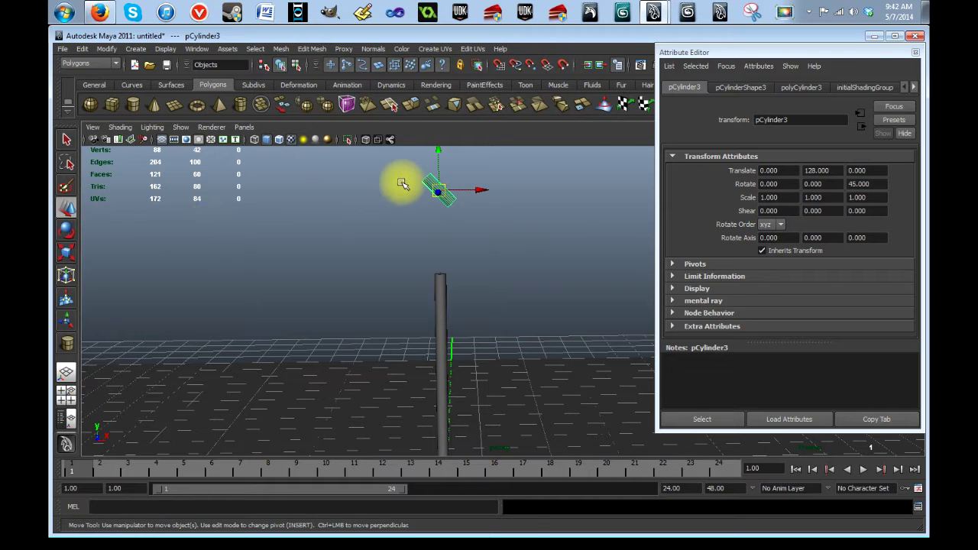
pyautogui.moveTo(436, 156); pyautogui.dragTo(441, 227)
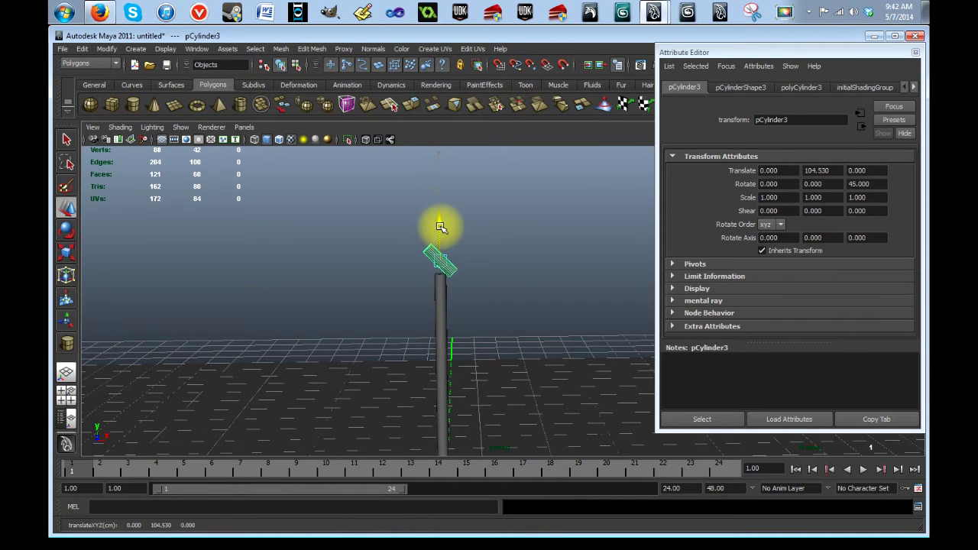
pyautogui.keyDown('alt'); pyautogui.moveTo(376, 338); pyautogui.dragTo(426, 341); pyautogui.keyUp('alt')
pyautogui.scroll(5, 424, 336)
pyautogui.keyDown('alt'); pyautogui.moveTo(422, 327); pyautogui.dragTo(388, 388, button='middle'); pyautogui.keyUp('alt')
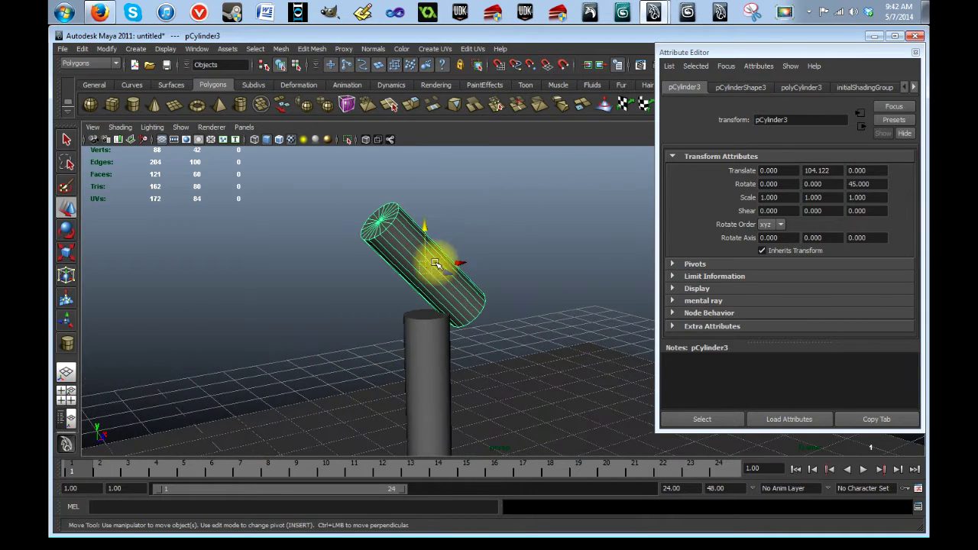
pyautogui.moveTo(424, 229); pyautogui.dragTo(422, 222)
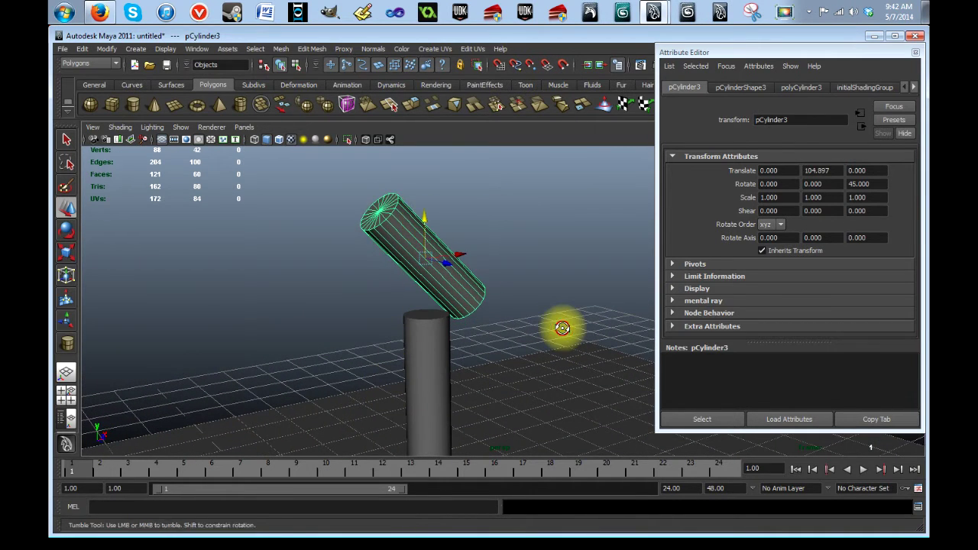
pyautogui.keyDown('alt'); pyautogui.moveTo(563, 323); pyautogui.dragTo(544, 327); pyautogui.keyUp('alt')
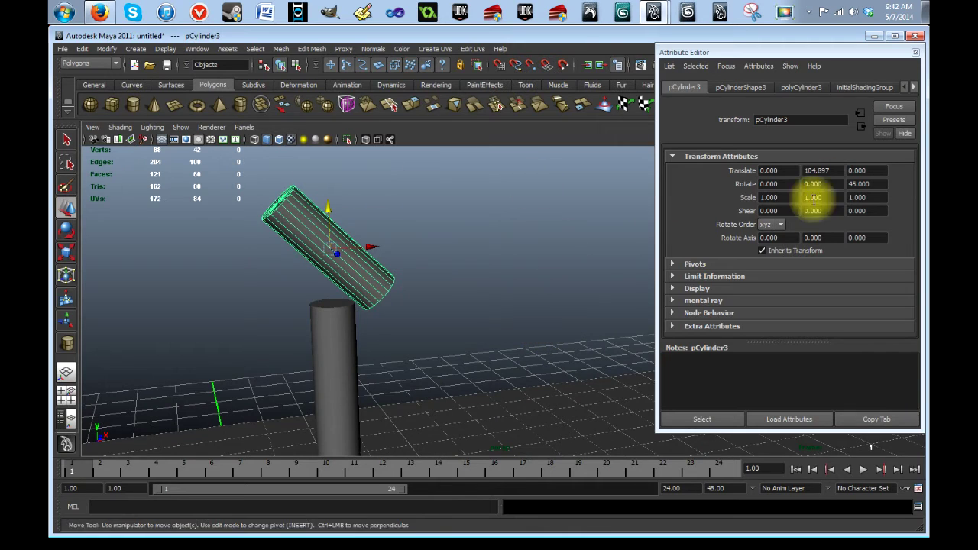
pyautogui.click(822, 172)
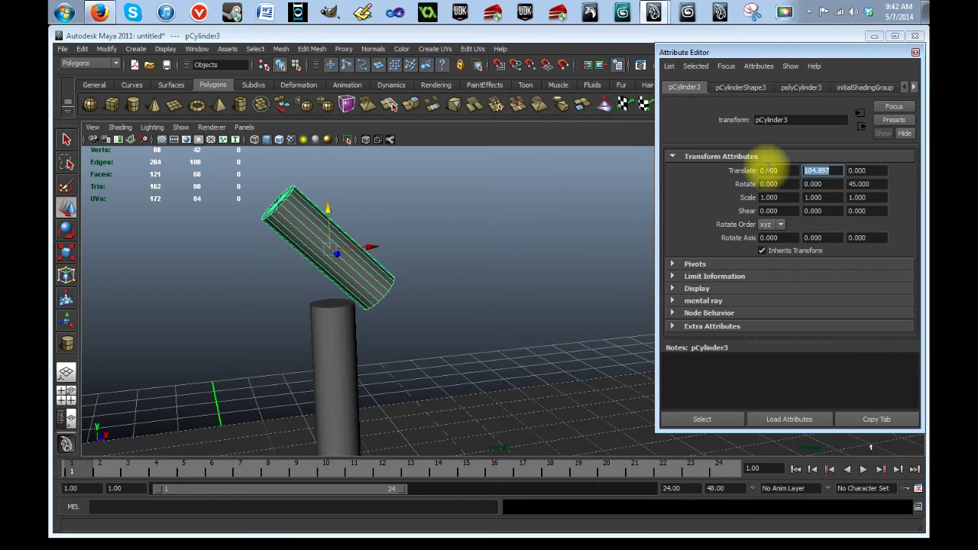
pyautogui.click(915, 54)
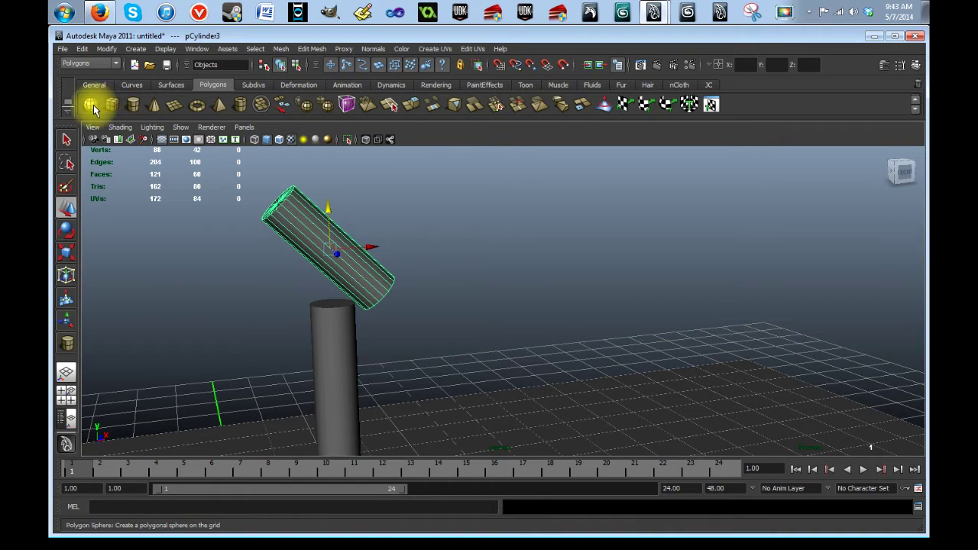
# - Create a small polygon sphere on the plane and move it to about X 24, Y 78 and Z -207
pyautogui.click(93, 106)
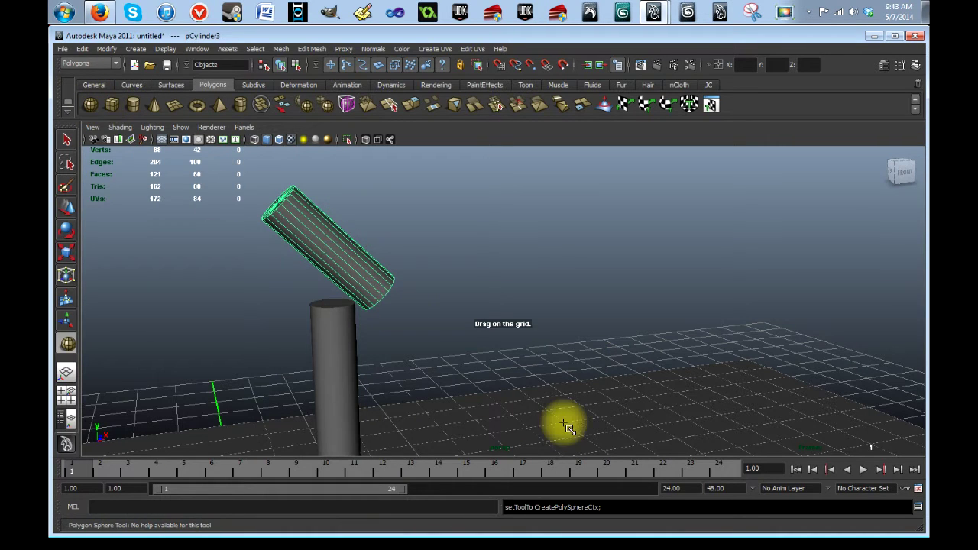
pyautogui.moveTo(583, 417); pyautogui.dragTo(604, 429)
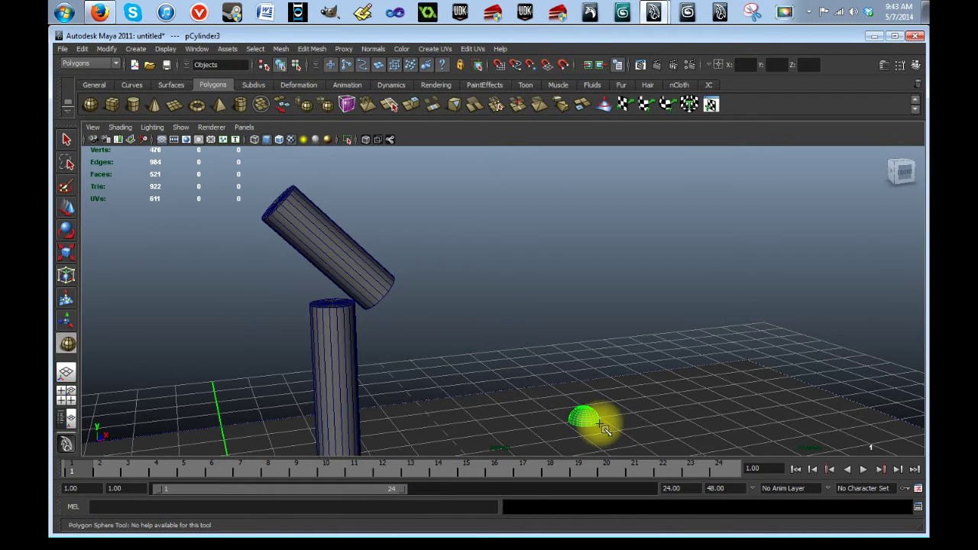
pyautogui.press('w')
pyautogui.moveTo(582, 382); pyautogui.dragTo(583, 188)
pyautogui.moveTo(632, 229); pyautogui.dragTo(259, 304)
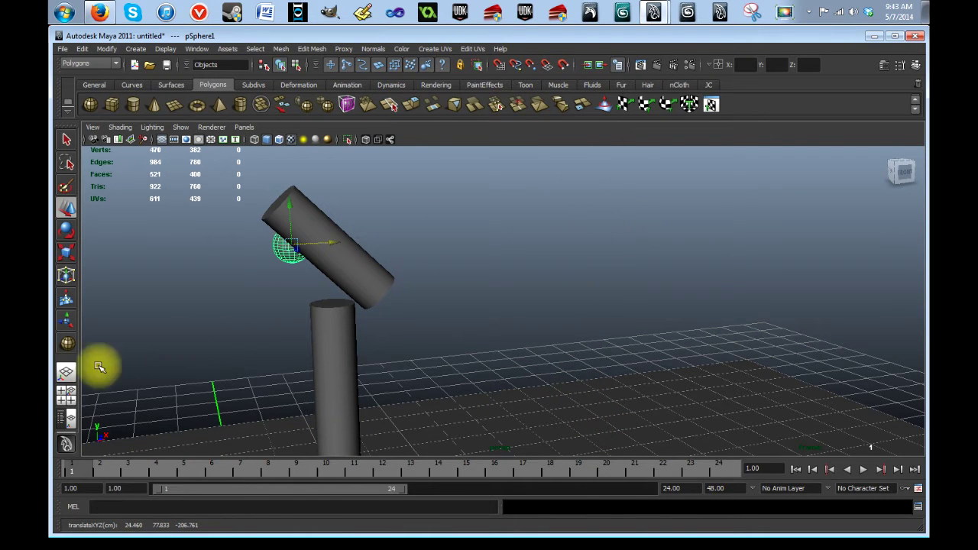
# - Switch to the four-view layout and move the sphere along Z in the top view until it lines up with the pole
pyautogui.click(65, 396)
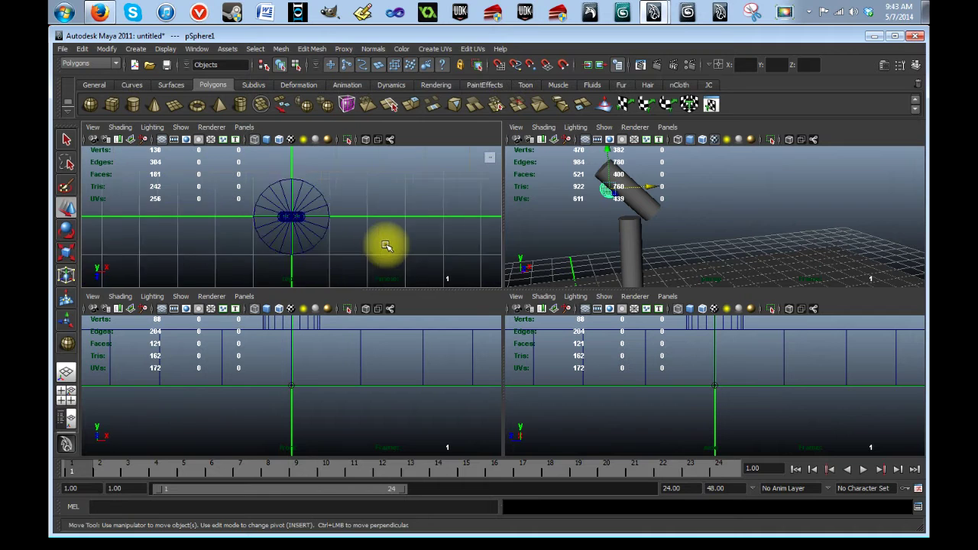
pyautogui.scroll(-5, 386, 244)
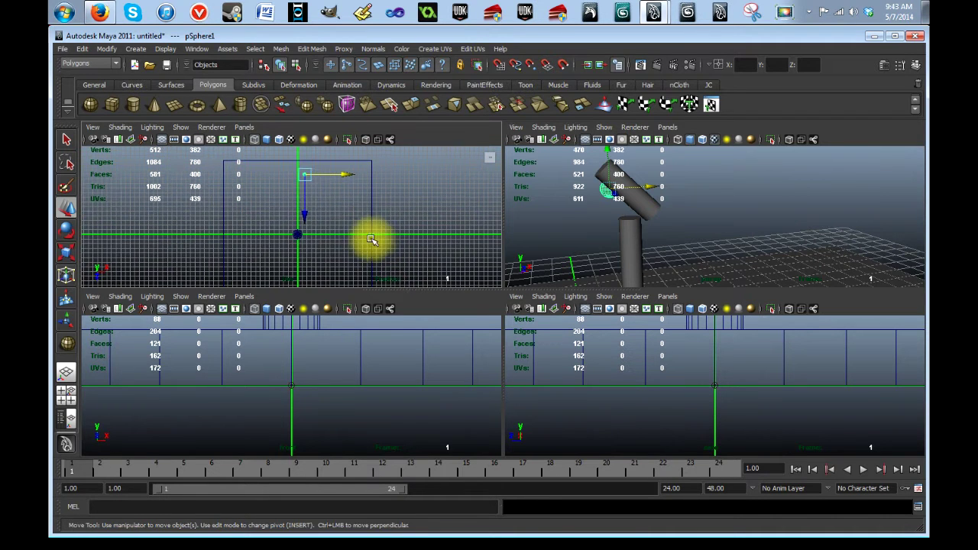
pyautogui.moveTo(306, 214); pyautogui.dragTo(310, 275)
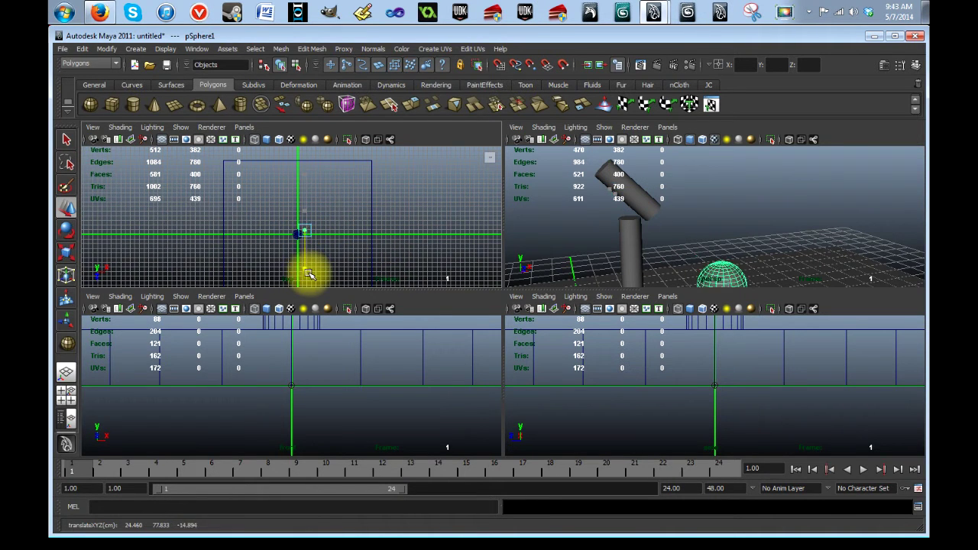
pyautogui.scroll(4, 350, 394)
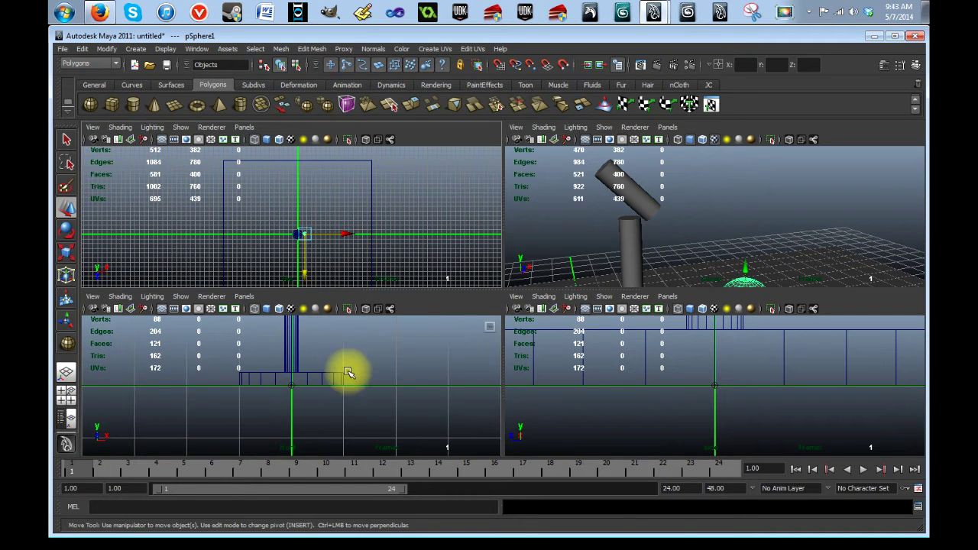
pyautogui.scroll(-6, 360, 384)
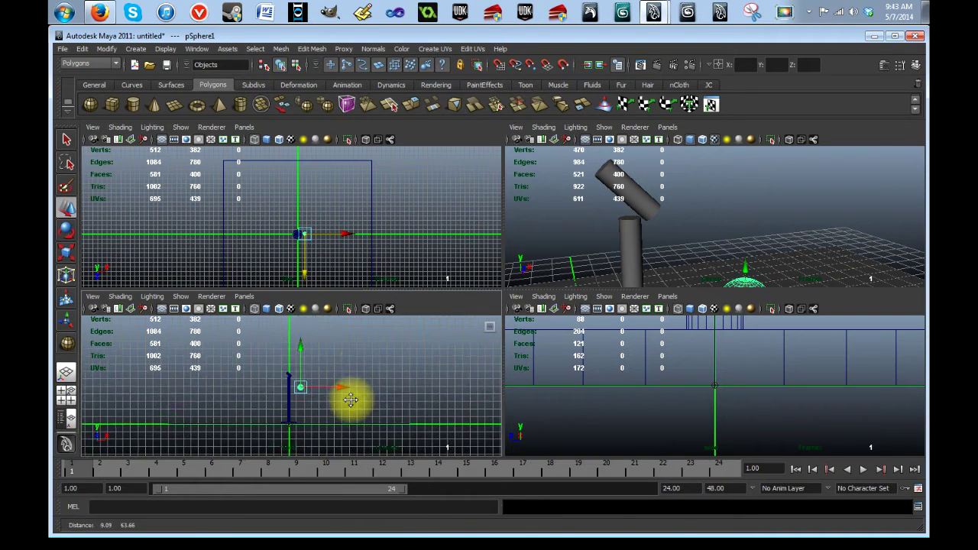
# - Move the sphere in the front view beside the tilted cylinder's upper end, at about X -8.6, Y 109.9
pyautogui.moveTo(337, 399); pyautogui.dragTo(334, 343)
pyautogui.moveTo(376, 384); pyautogui.dragTo(316, 386)
pyautogui.moveTo(272, 346); pyautogui.dragTo(273, 340)
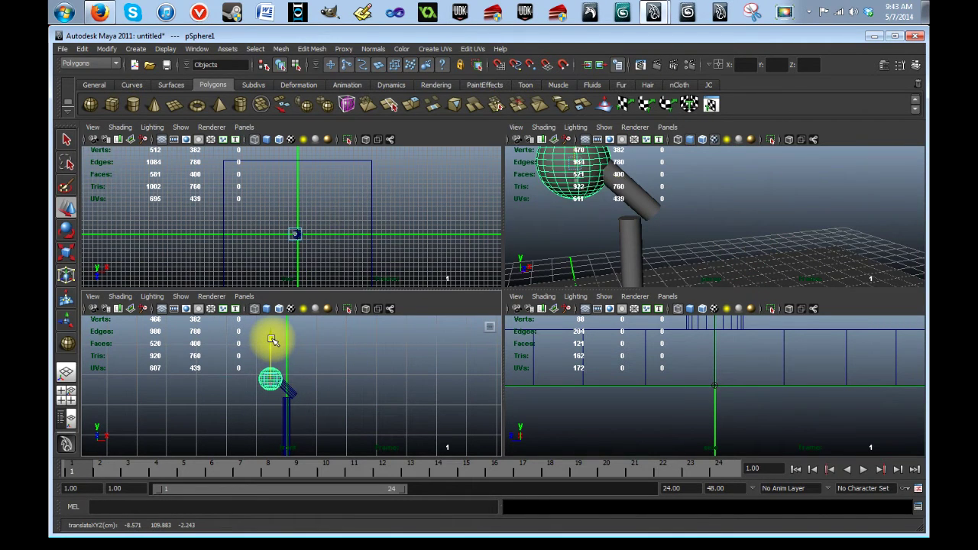
# - Set the sphere's radius to 4
pyautogui.click(881, 69)
pyautogui.click(793, 87)
pyautogui.click(780, 171)
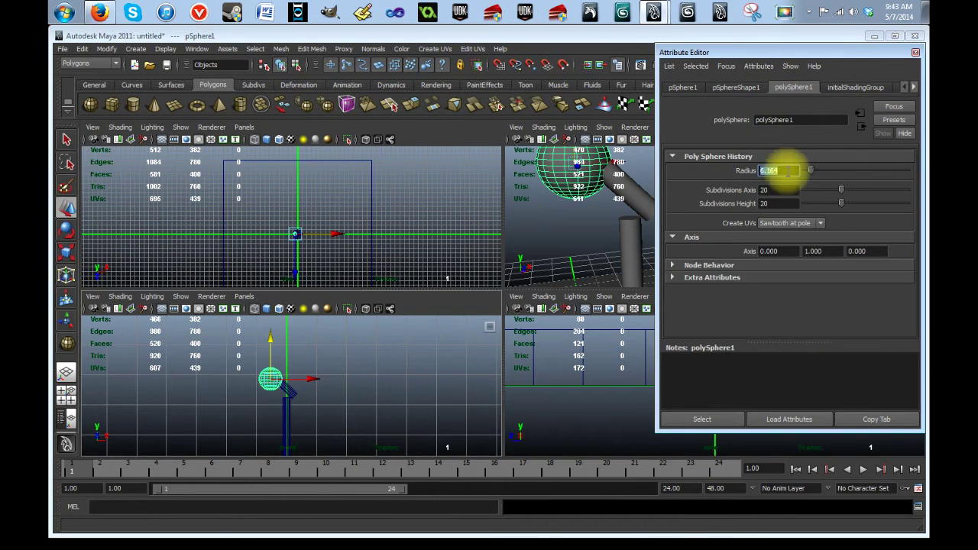
pyautogui.write('4')
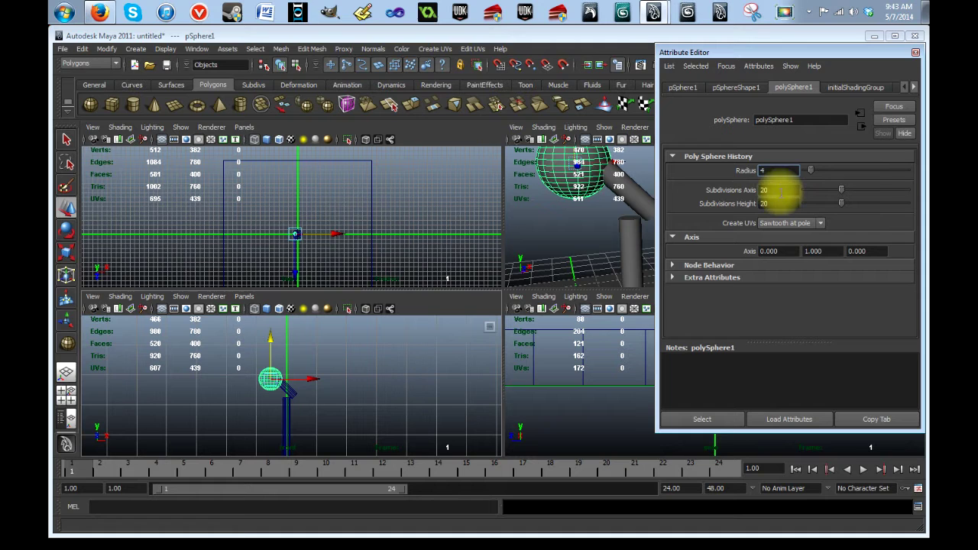
pyautogui.press('Tab')
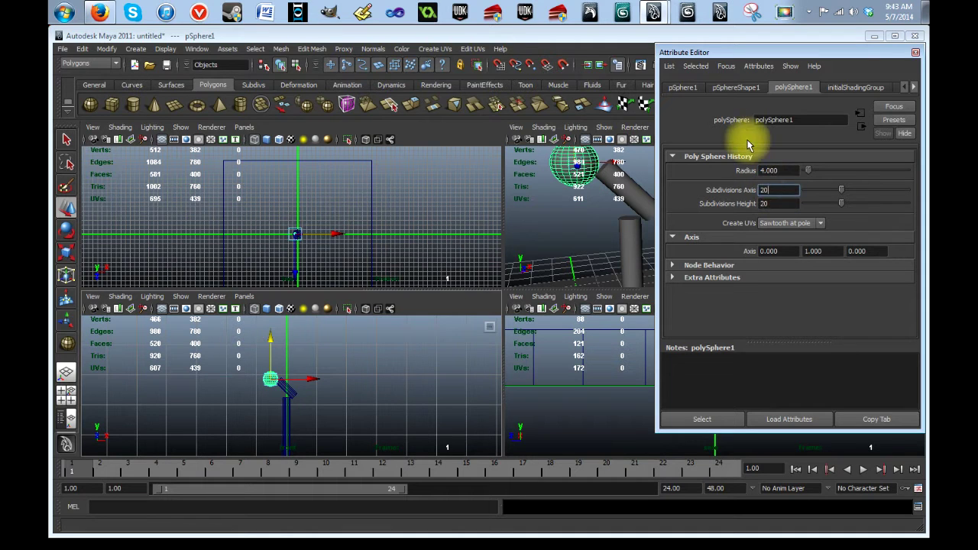
# - Set the sphere's X and Z translation to 0 and close its attributes
pyautogui.click(684, 87)
pyautogui.click(768, 171)
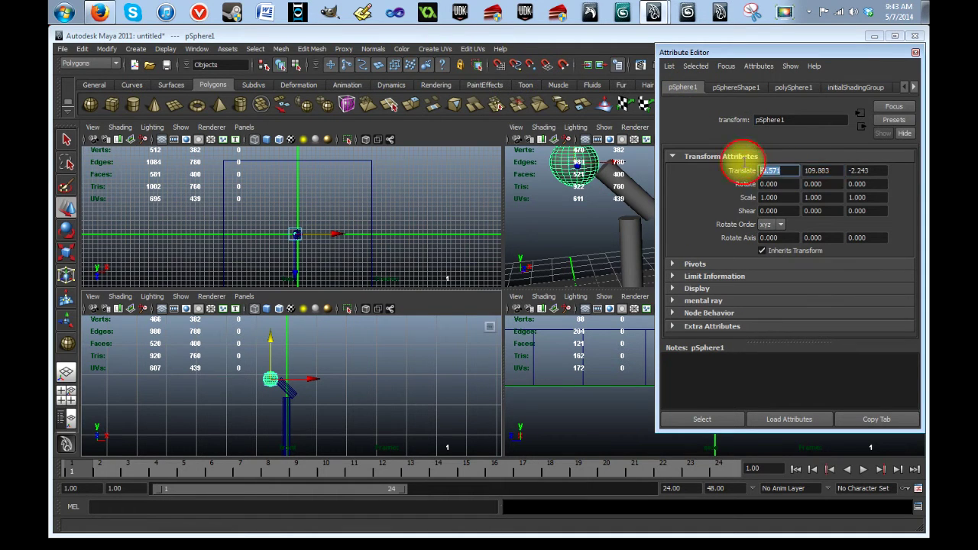
pyautogui.write('0')
pyautogui.click(857, 171)
pyautogui.write('0')
pyautogui.click(822, 171)
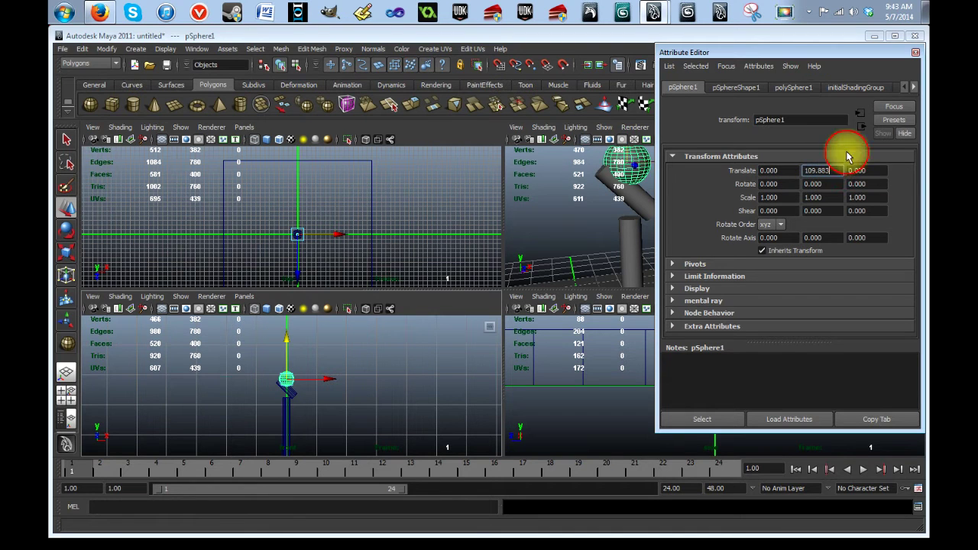
pyautogui.click(916, 53)
# - Move the sphere along X to about -5.6, onto the tilted cylinder's upper end, and return to the single perspective view
pyautogui.press('f')
pyautogui.moveTo(313, 356); pyautogui.dragTo(264, 358)
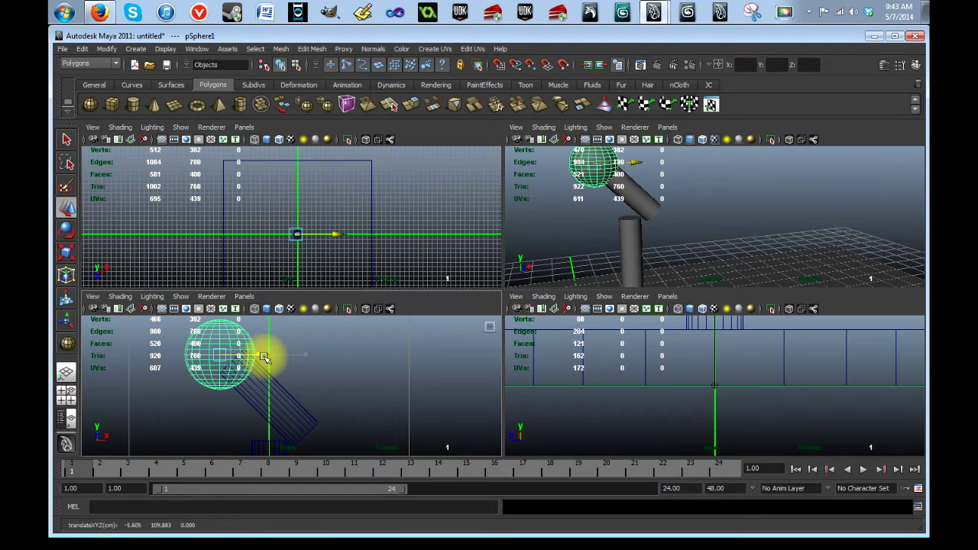
pyautogui.scroll(8, 321, 245)
pyautogui.keyDown('alt'); pyautogui.moveTo(378, 263); pyautogui.dragTo(363, 177, button='middle'); pyautogui.keyUp('alt')
pyautogui.scroll(4, 371, 201)
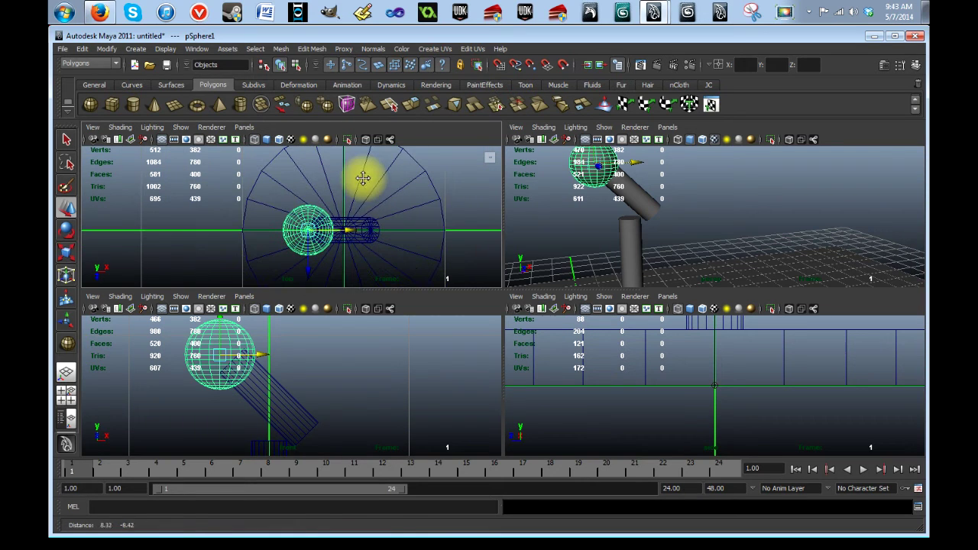
pyautogui.keyDown('alt'); pyautogui.moveTo(721, 247); pyautogui.dragTo(566, 255); pyautogui.keyUp('alt')
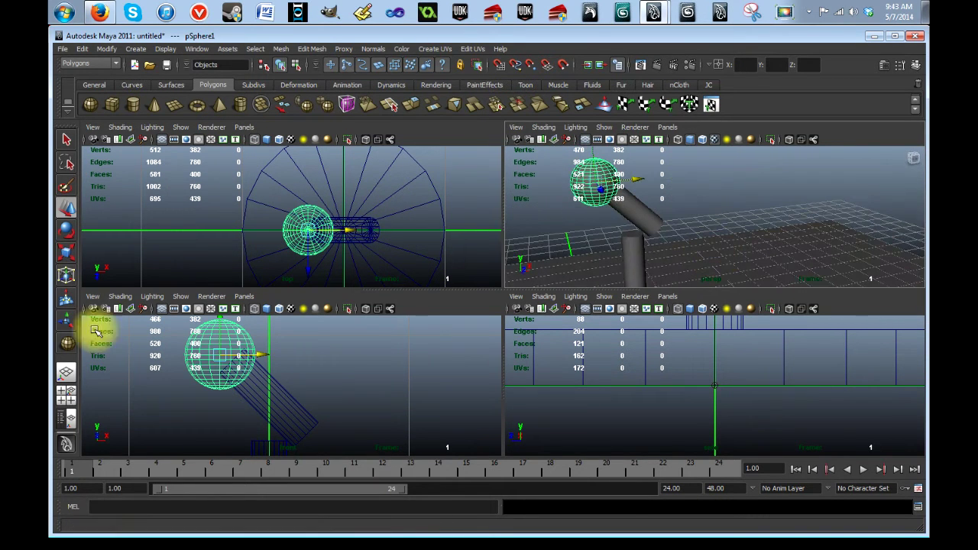
pyautogui.click(65, 373)
pyautogui.keyDown('alt'); pyautogui.moveTo(513, 299); pyautogui.dragTo(502, 345); pyautogui.keyUp('alt')
pyautogui.keyDown('alt'); pyautogui.moveTo(503, 346); pyautogui.dragTo(532, 275, button='middle'); pyautogui.keyUp('alt')
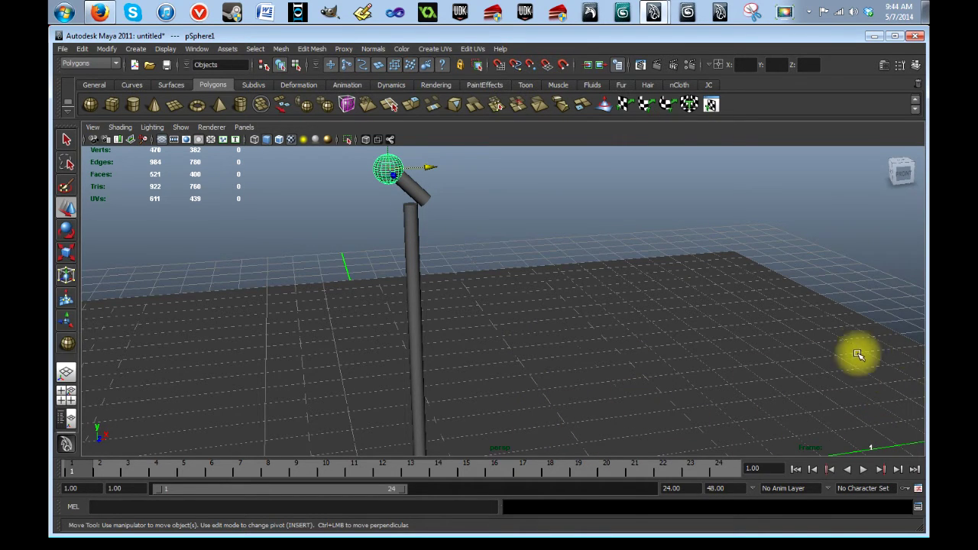
pyautogui.keyDown('alt'); pyautogui.moveTo(821, 377); pyautogui.dragTo(742, 372, button='middle'); pyautogui.keyUp('alt')
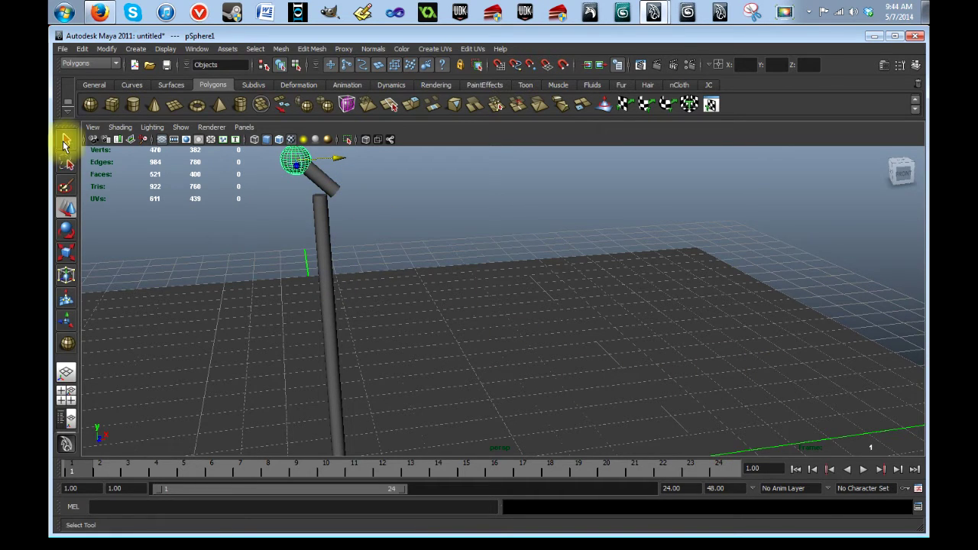
# - Create a polygon cylinder standing on the plane beside the pole's base, about 9.6 in radius and 118.8 high
pyautogui.click(133, 107)
pyautogui.click(456, 380)
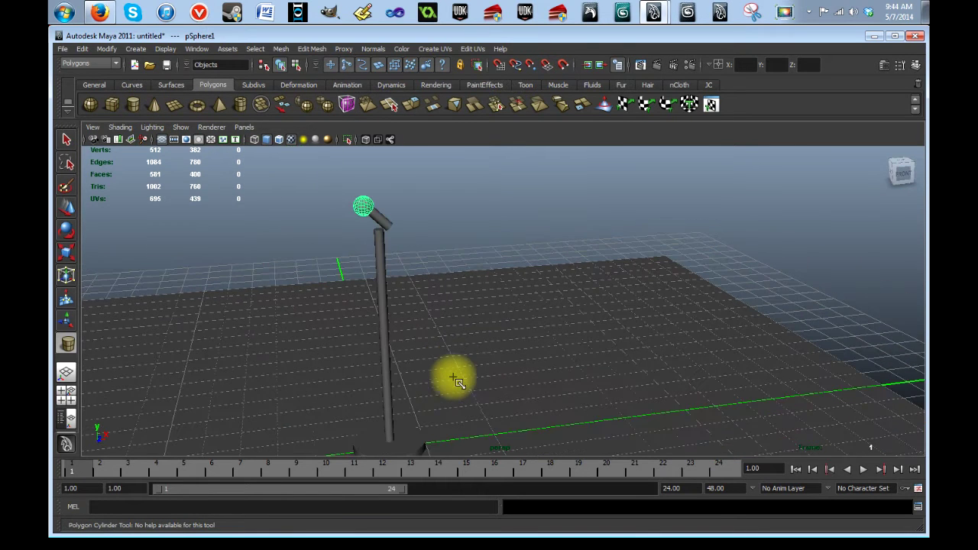
pyautogui.keyDown('alt'); pyautogui.moveTo(507, 371); pyautogui.dragTo(406, 390); pyautogui.keyUp('alt')
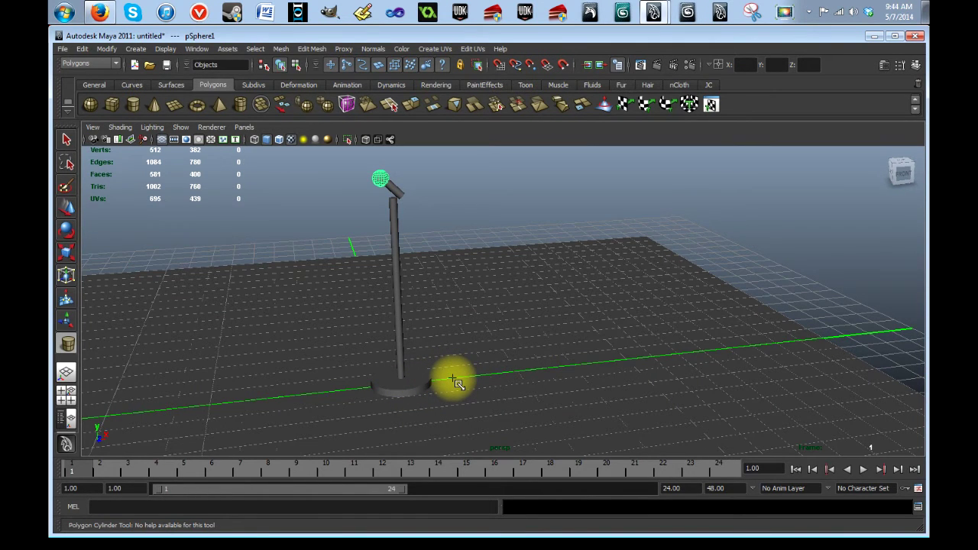
pyautogui.moveTo(453, 380); pyautogui.dragTo(474, 381)
pyautogui.moveTo(461, 373)
pyautogui.mouseDown()
pyautogui.moveTo(450, 201)
pyautogui.moveTo(464, 153)
pyautogui.mouseUp()
pyautogui.press('5')
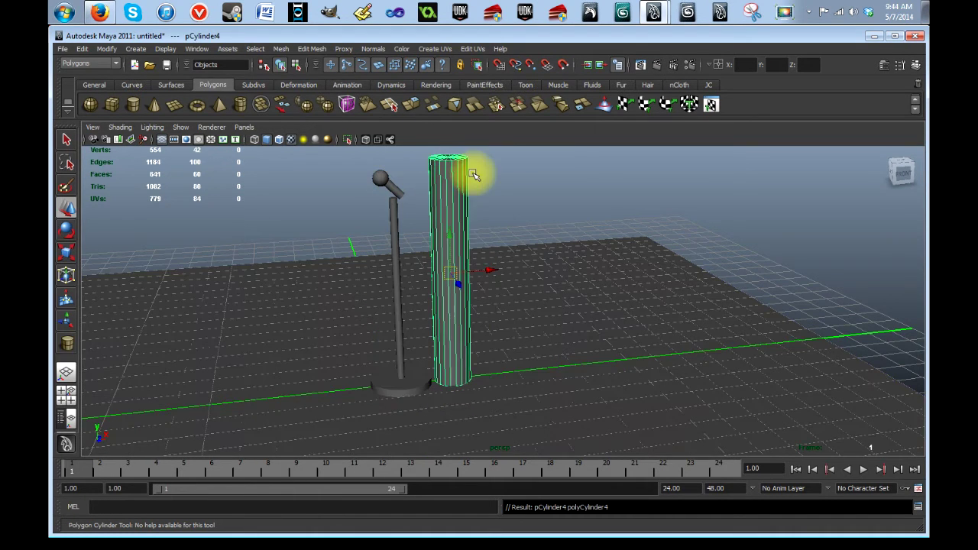
# - Set the new cylinder's radius to 1 and its height to 512
pyautogui.click(885, 65)
pyautogui.click(799, 87)
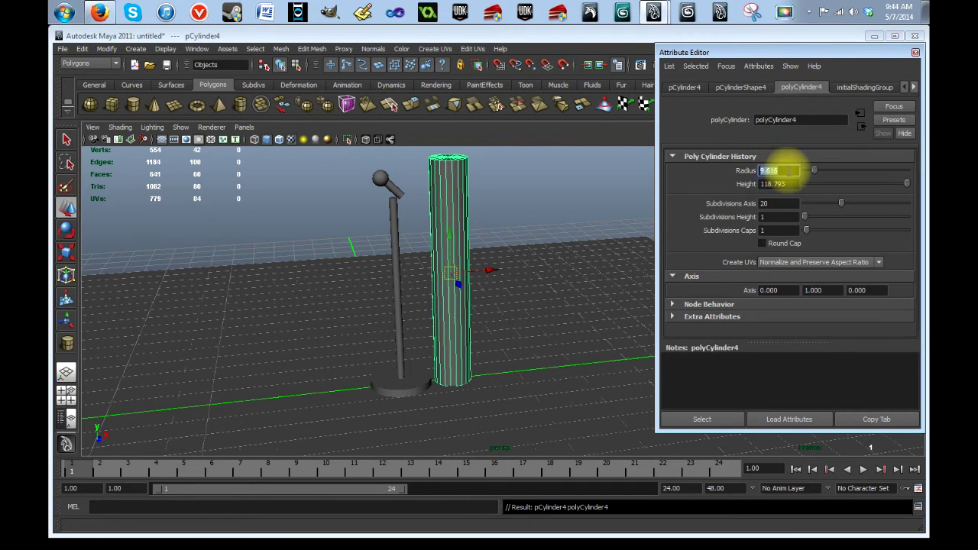
pyautogui.write('2')
pyautogui.click(790, 184)
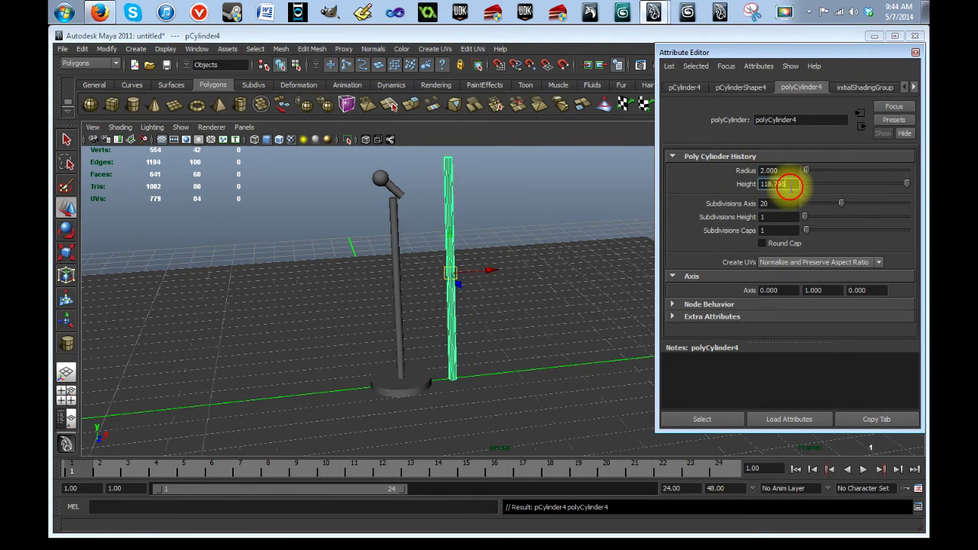
pyautogui.click(771, 170)
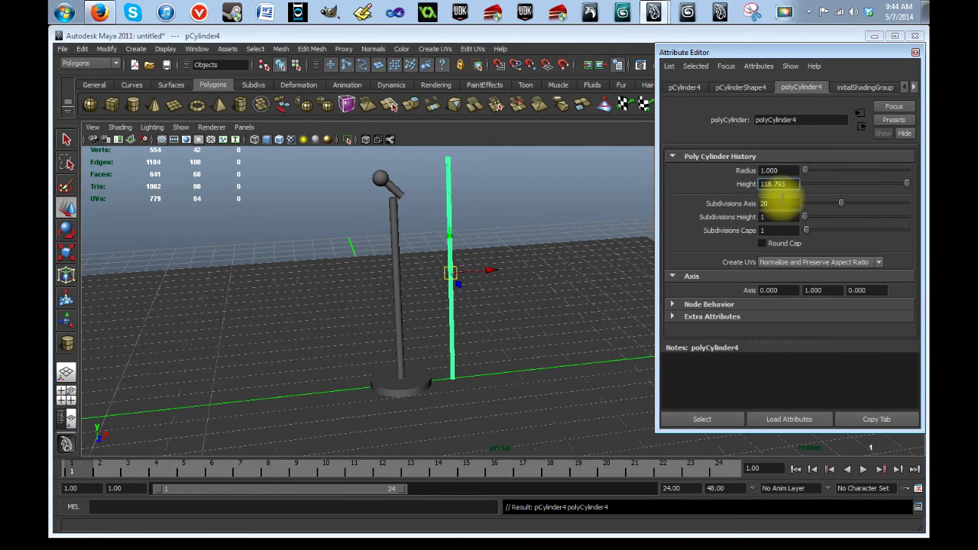
pyautogui.click(790, 184)
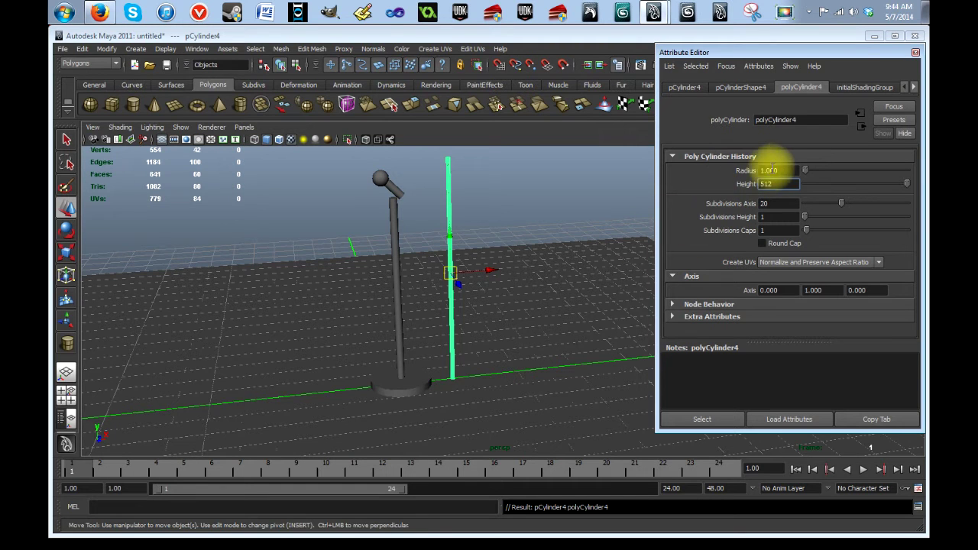
# - Set the thin cylinder's translation to X 0, Y 256 and Z 0
pyautogui.click(692, 87)
pyautogui.moveTo(784, 169); pyautogui.dragTo(742, 171)
pyautogui.write('0')
pyautogui.click(866, 170)
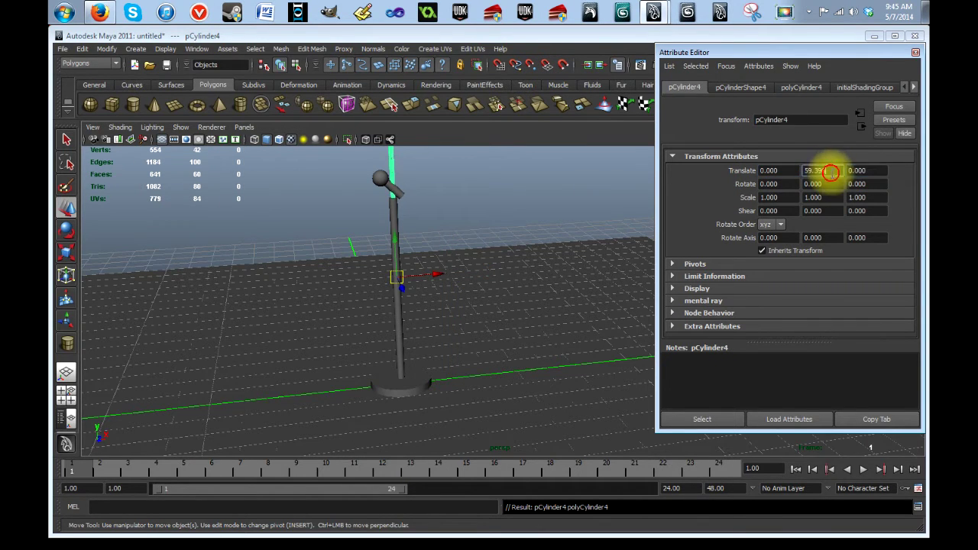
pyautogui.moveTo(831, 171); pyautogui.dragTo(775, 170)
pyautogui.write('256')
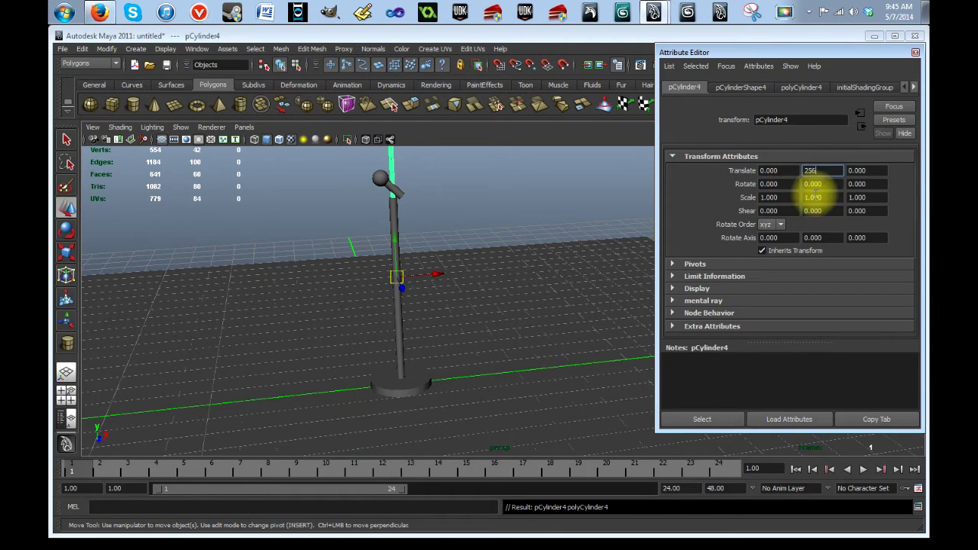
pyautogui.click(878, 174)
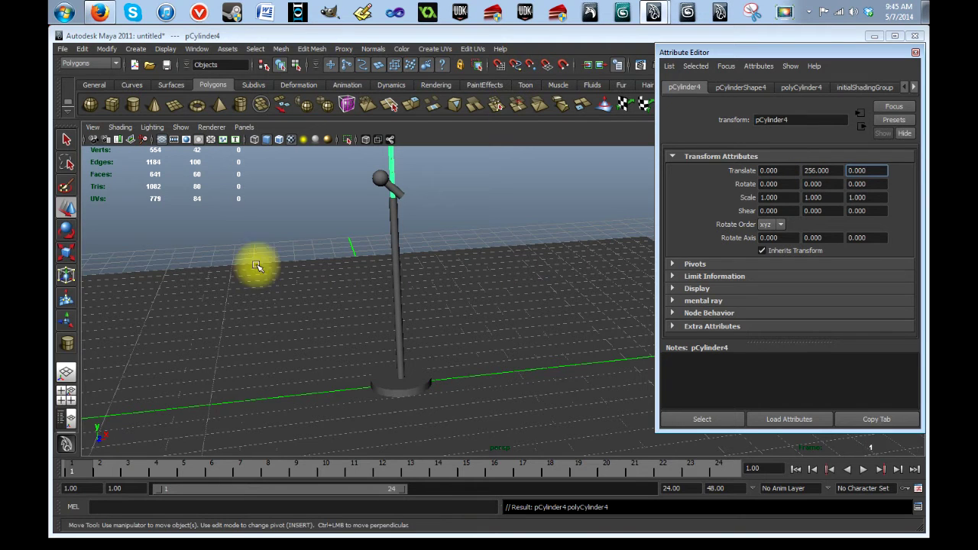
# - Rotate the thin cylinder 90 degrees about Z so that it lies horizontally
pyautogui.scroll(-2, 464, 238)
pyautogui.scroll(-6, 463, 238)
pyautogui.moveTo(513, 183); pyautogui.dragTo(513, 185)
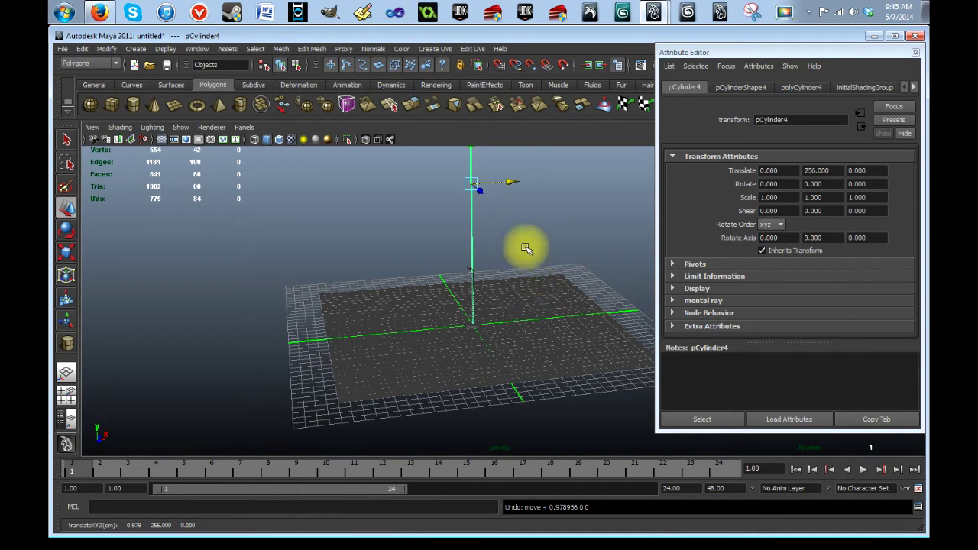
pyautogui.click(861, 183)
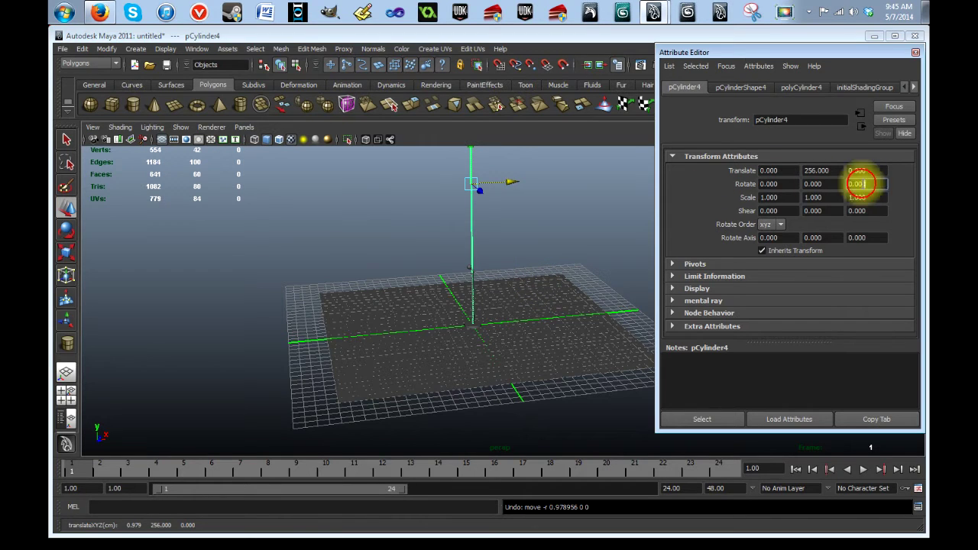
pyautogui.write('9')
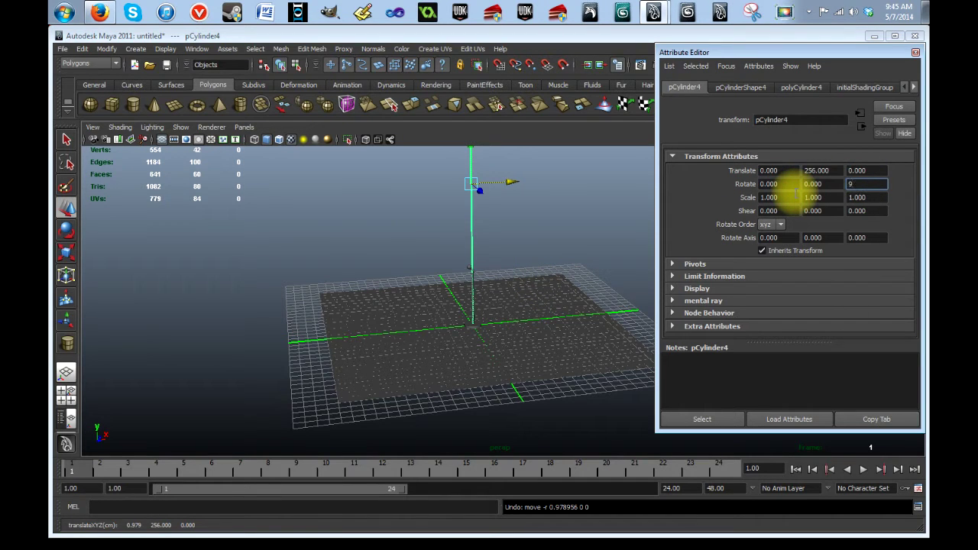
pyautogui.write('0')
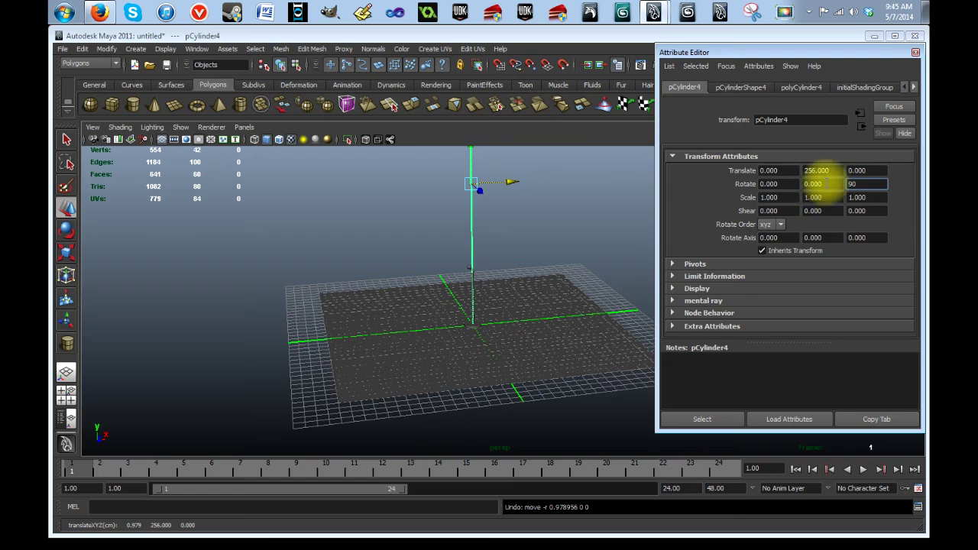
pyautogui.press('Return')
# - Move the horizontal cylinder to about X 265.1, Y 100.7, just off the tilted cylinder's lower end, and close its attributes
pyautogui.moveTo(507, 181); pyautogui.dragTo(626, 263)
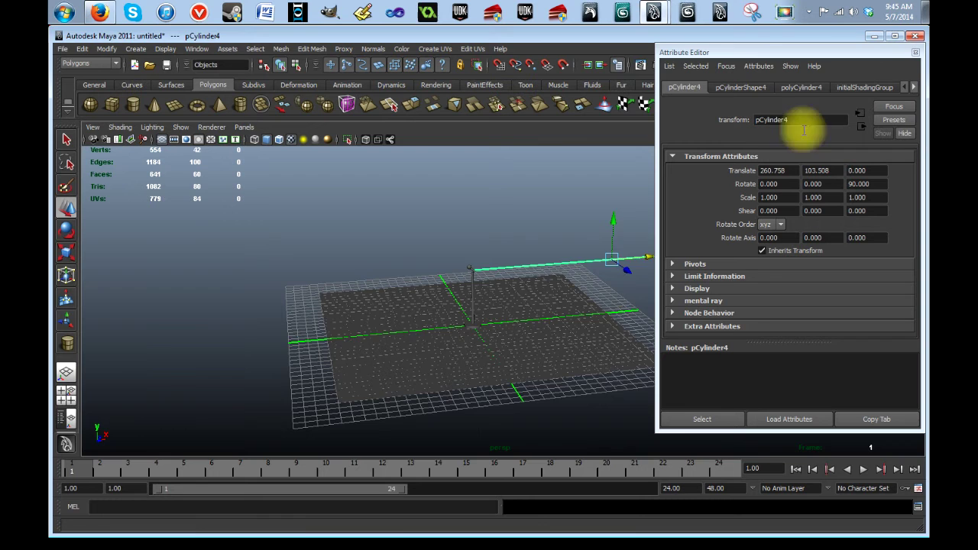
pyautogui.click(525, 290)
pyautogui.scroll(5, 513, 298)
pyautogui.scroll(-5, 502, 276)
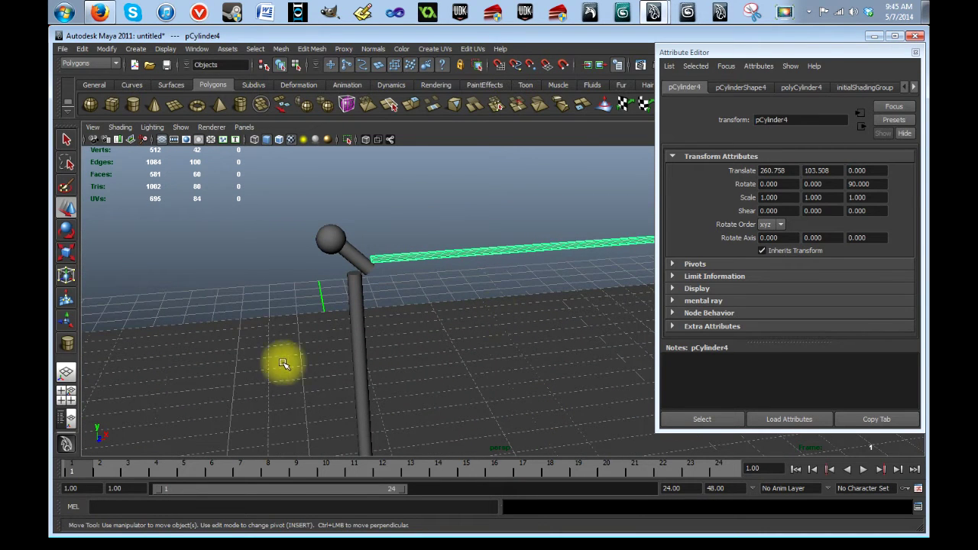
pyautogui.click(916, 53)
pyautogui.keyDown('alt'); pyautogui.moveTo(727, 334); pyautogui.dragTo(559, 318, button='middle'); pyautogui.keyUp('alt')
pyautogui.scroll(-3, 536, 343)
pyautogui.moveTo(738, 209); pyautogui.dragTo(746, 214)
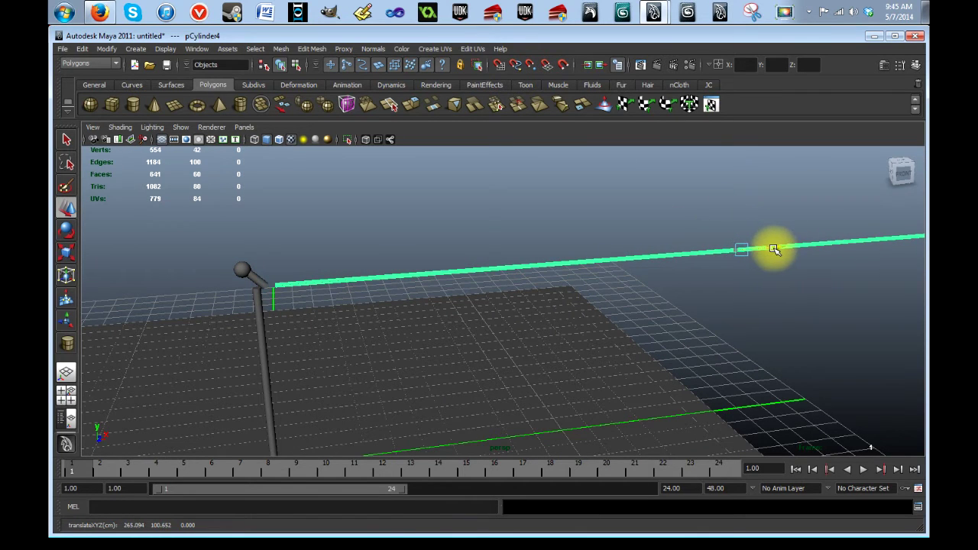
# - Examine the long horizontal cylinder and the gap between its near end and the tilted cylinder at several zoom levels
pyautogui.keyDown('alt'); pyautogui.moveTo(321, 354); pyautogui.dragTo(486, 305, button='middle'); pyautogui.keyUp('alt')
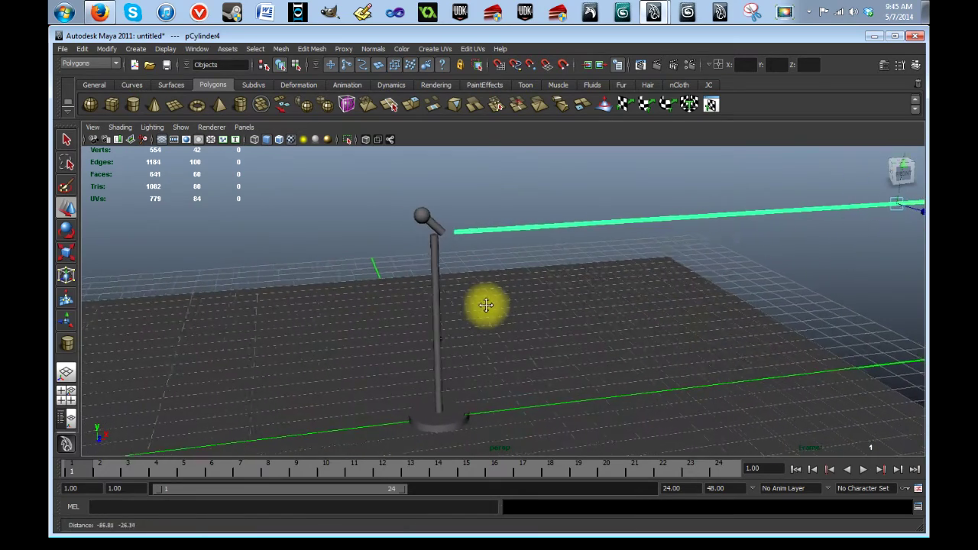
pyautogui.scroll(3, 490, 306)
pyautogui.scroll(2, 466, 271)
pyautogui.scroll(-2, 469, 377)
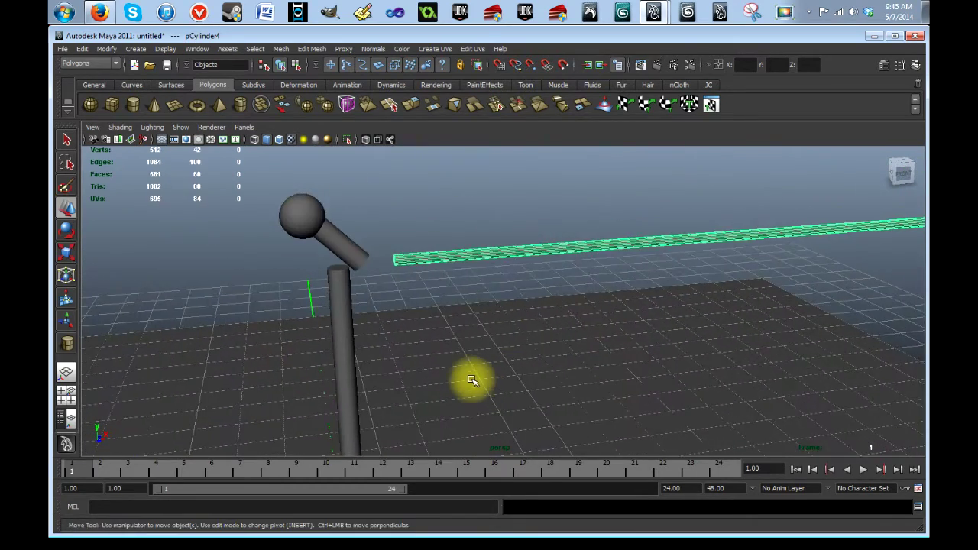
pyautogui.scroll(3, 470, 374)
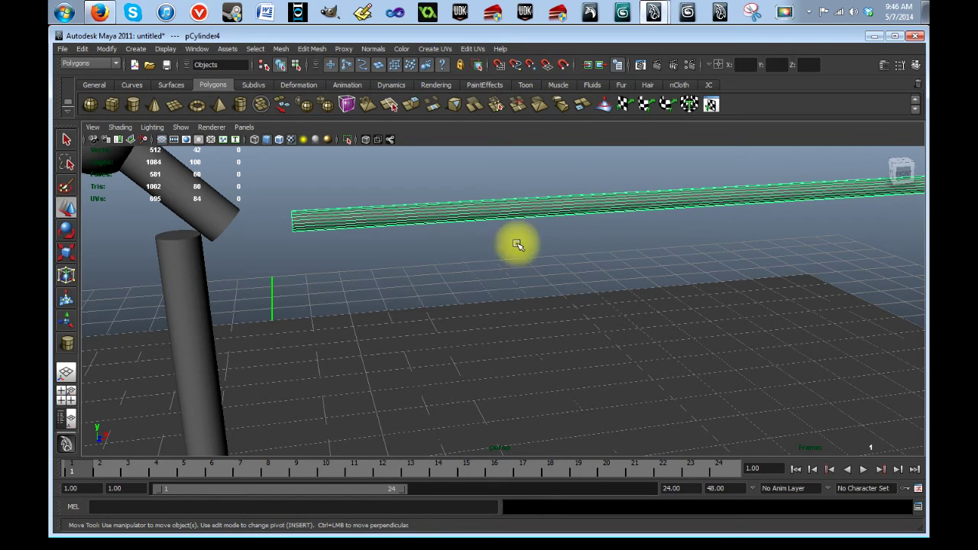
pyautogui.scroll(2, 461, 232)
pyautogui.scroll(1, 464, 229)
pyautogui.scroll(-3, 500, 360)
pyautogui.keyDown('alt'); pyautogui.moveTo(574, 364); pyautogui.dragTo(553, 344, button='middle'); pyautogui.keyUp('alt')
pyautogui.press('w')
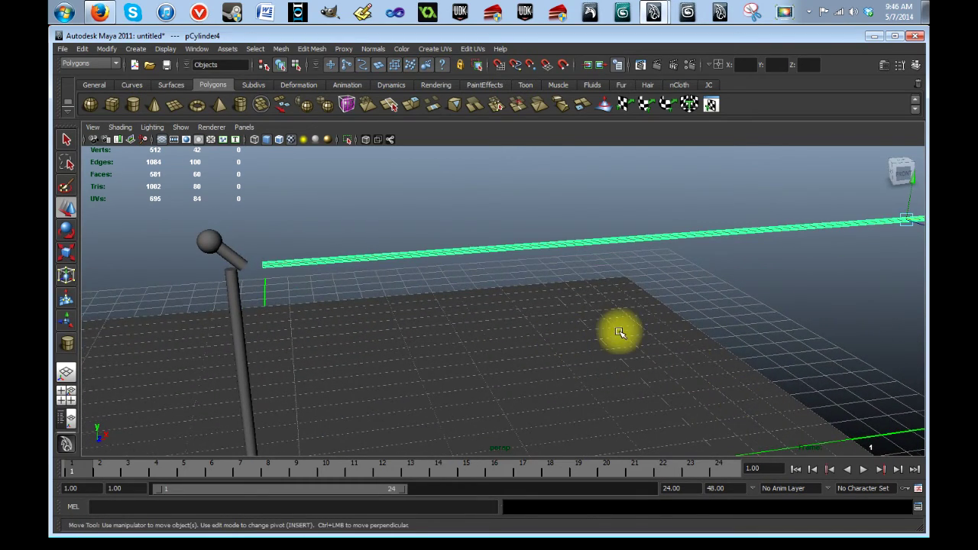
pyautogui.scroll(-3, 623, 336)
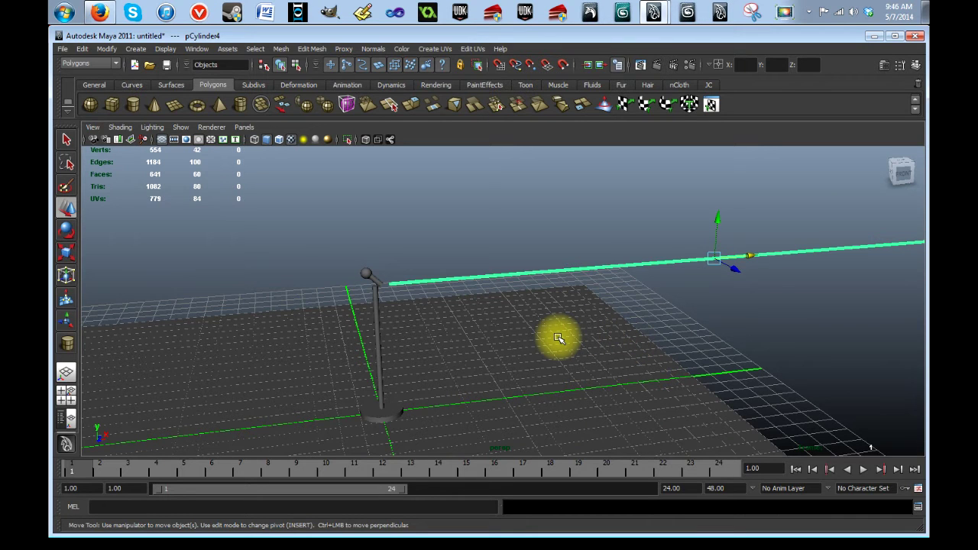
pyautogui.scroll(10, 559, 337)
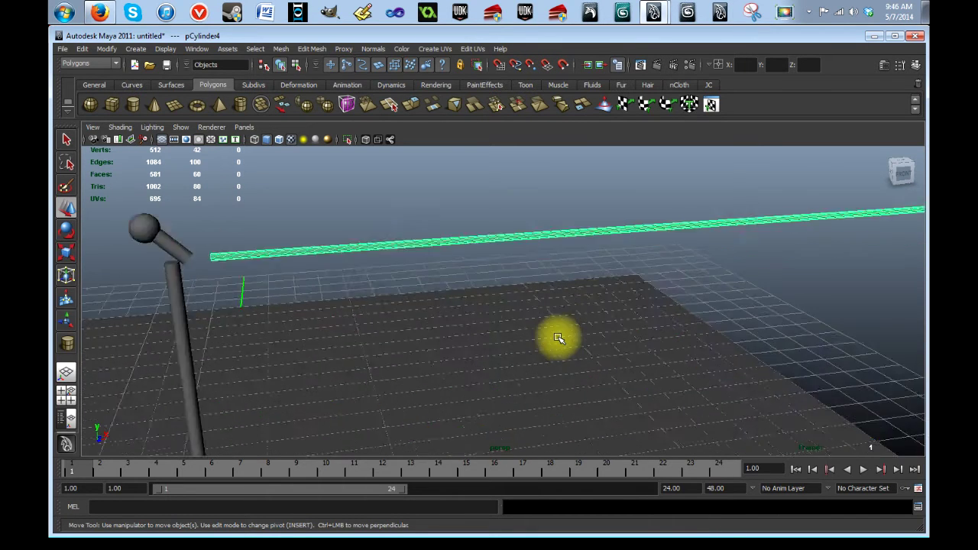
pyautogui.keyDown('alt'); pyautogui.moveTo(513, 291); pyautogui.dragTo(742, 399); pyautogui.keyUp('alt')
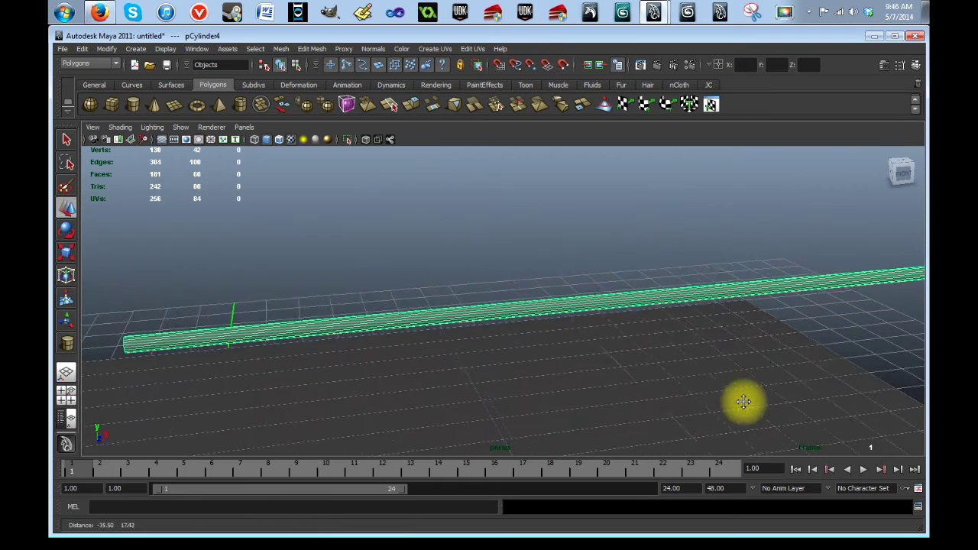
# - Inspect the vertices at the long cylinder's near end and reselect the cylinder as a whole object
pyautogui.click(115, 342)
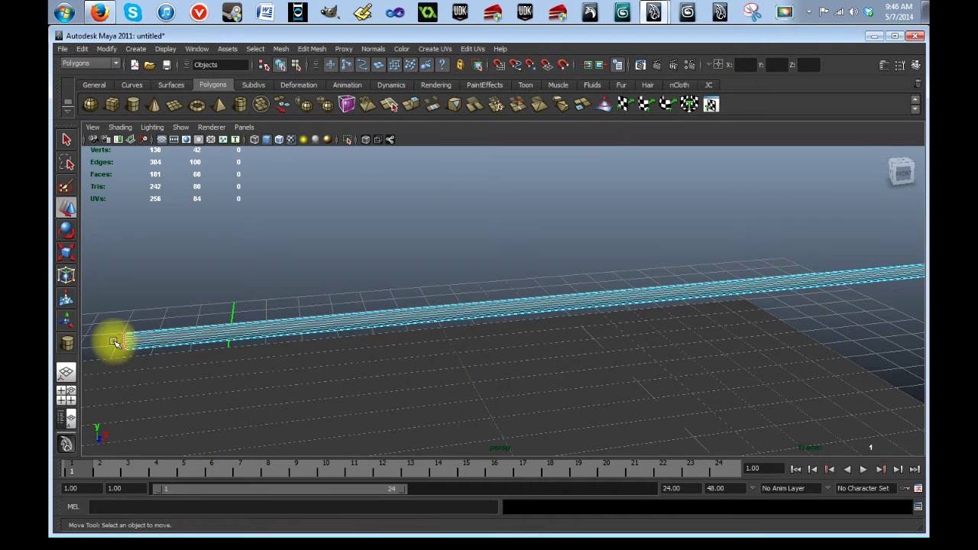
pyautogui.moveTo(114, 332); pyautogui.dragTo(178, 399)
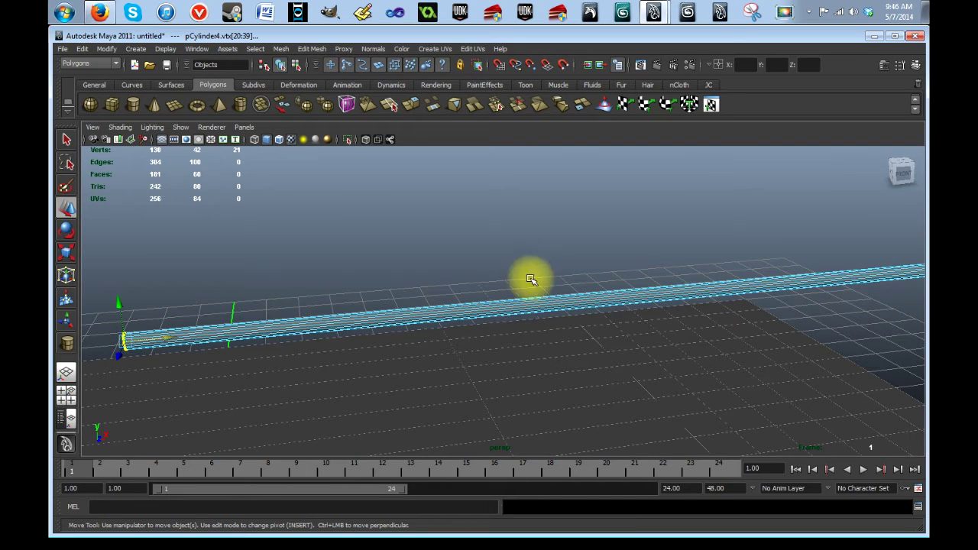
pyautogui.click(809, 362)
pyautogui.click(683, 294)
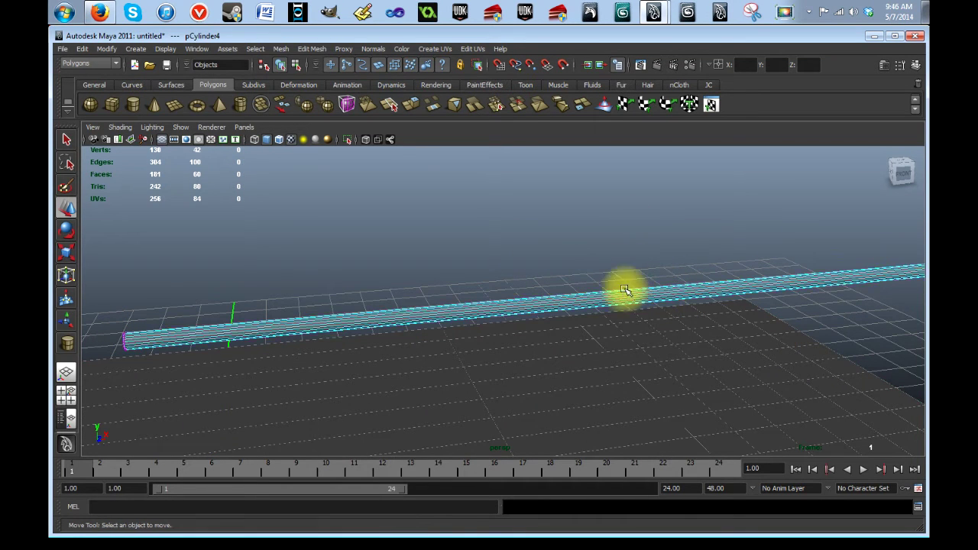
pyautogui.click(837, 344)
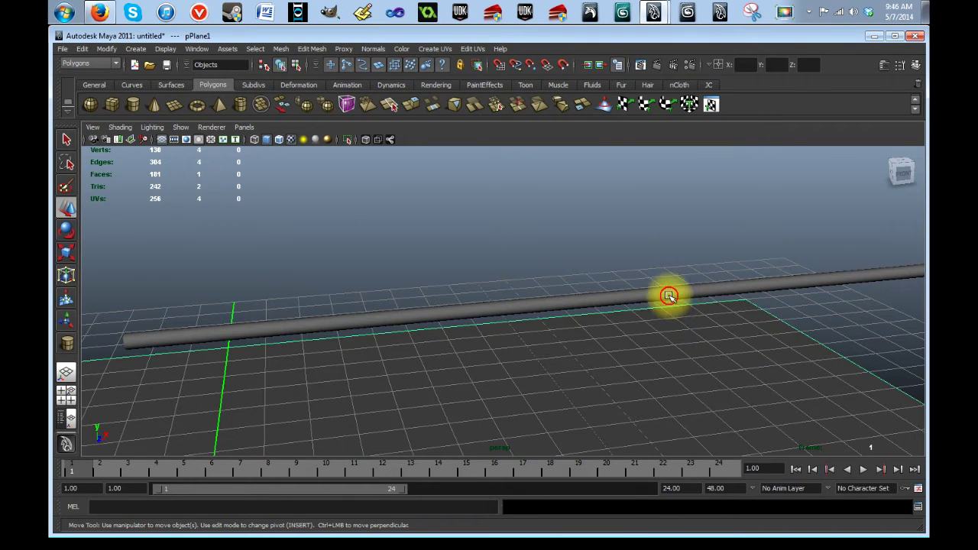
pyautogui.click(669, 296)
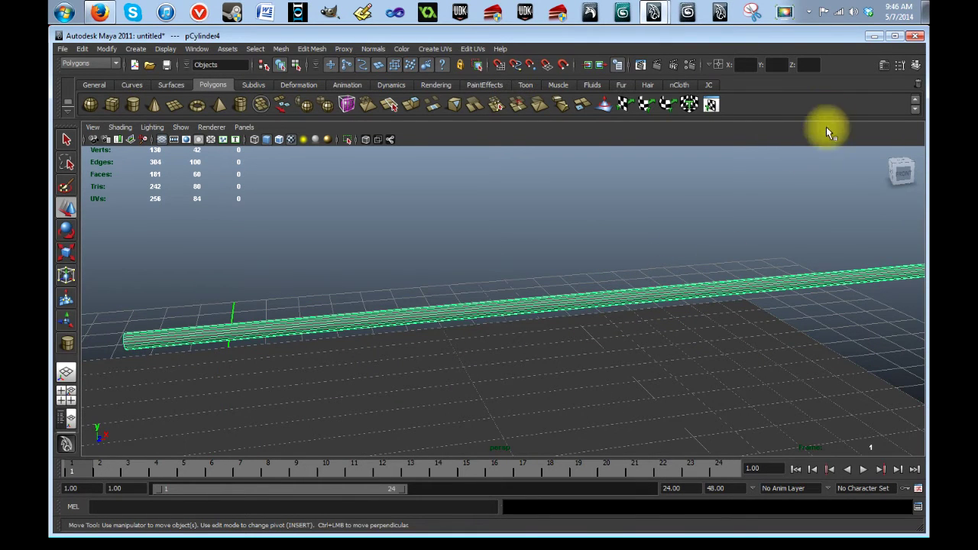
# - Set the long cylinder's Subdivisions Height to 64 in its polyCylinder attributes
pyautogui.click(883, 65)
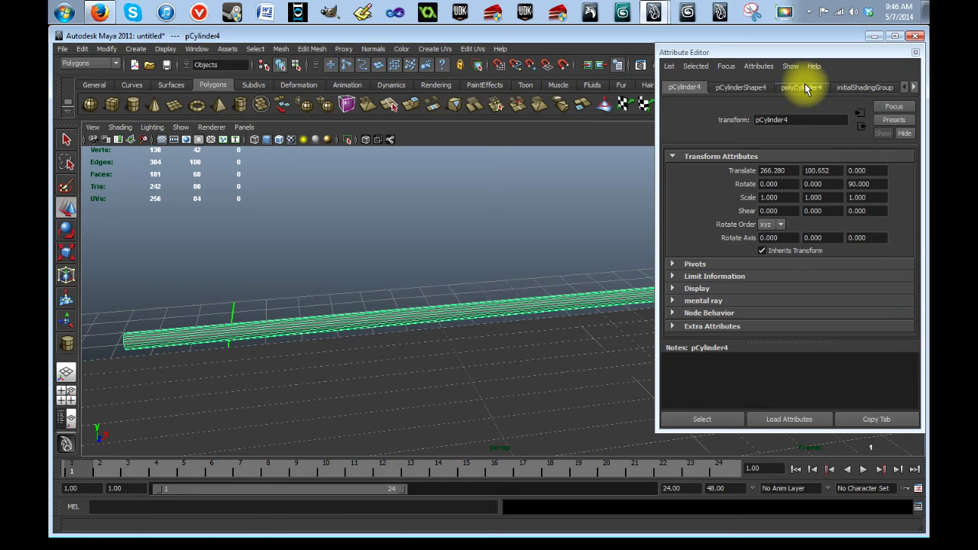
pyautogui.click(803, 88)
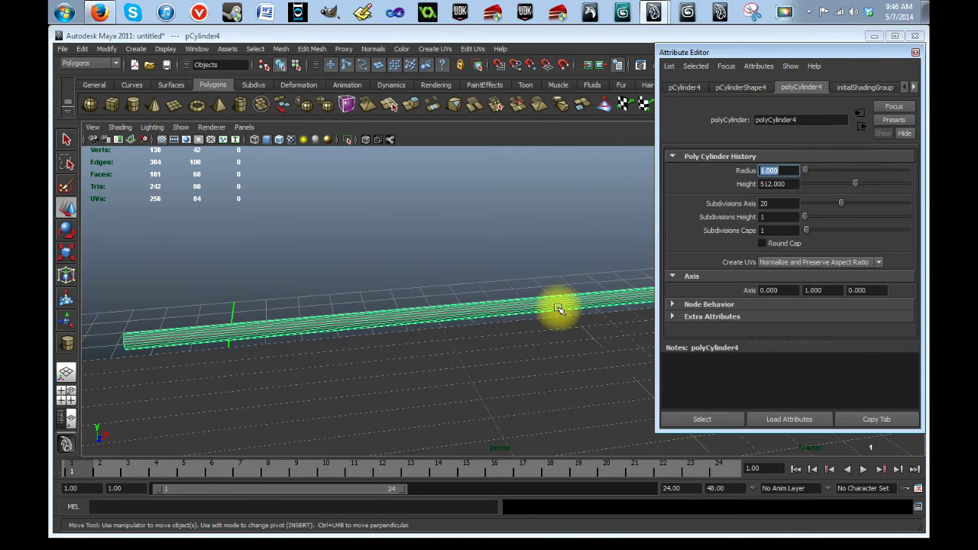
pyautogui.click(766, 217)
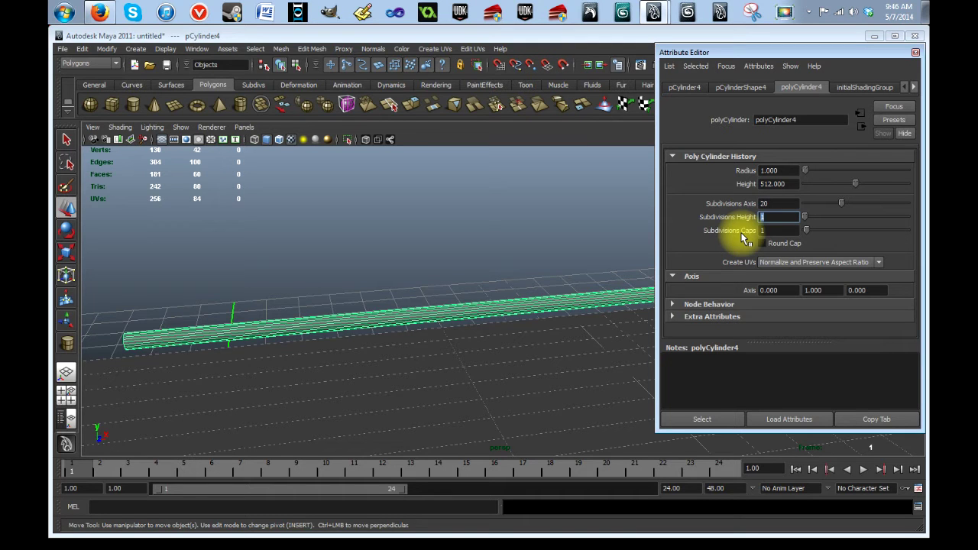
pyautogui.write('64')
pyautogui.press('Tab')
pyautogui.scroll(2, 570, 357)
pyautogui.scroll(1, 569, 358)
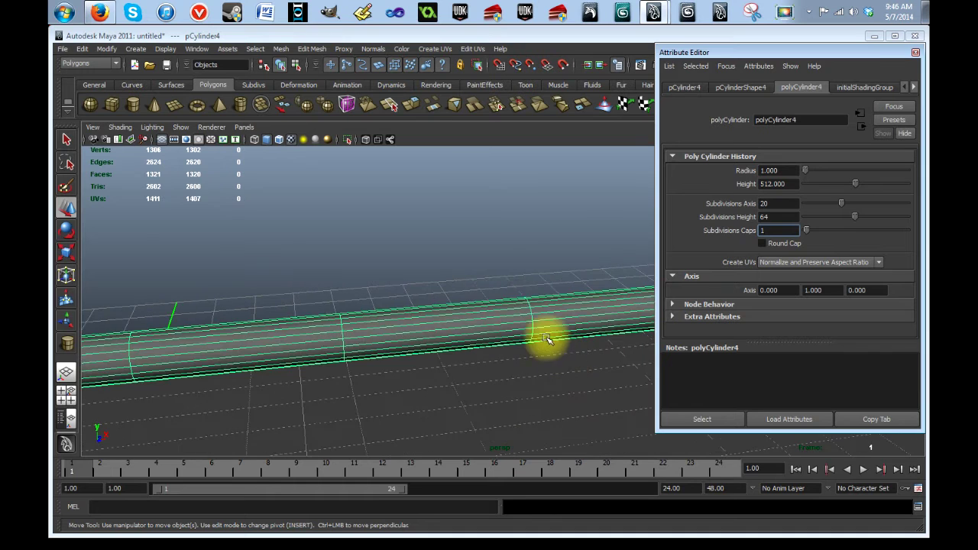
# - Check the vertex rings along the long cylinder by selecting several of them one after another
pyautogui.press('F10')
pyautogui.moveTo(498, 277); pyautogui.dragTo(564, 367)
pyautogui.moveTo(313, 288); pyautogui.dragTo(389, 389)
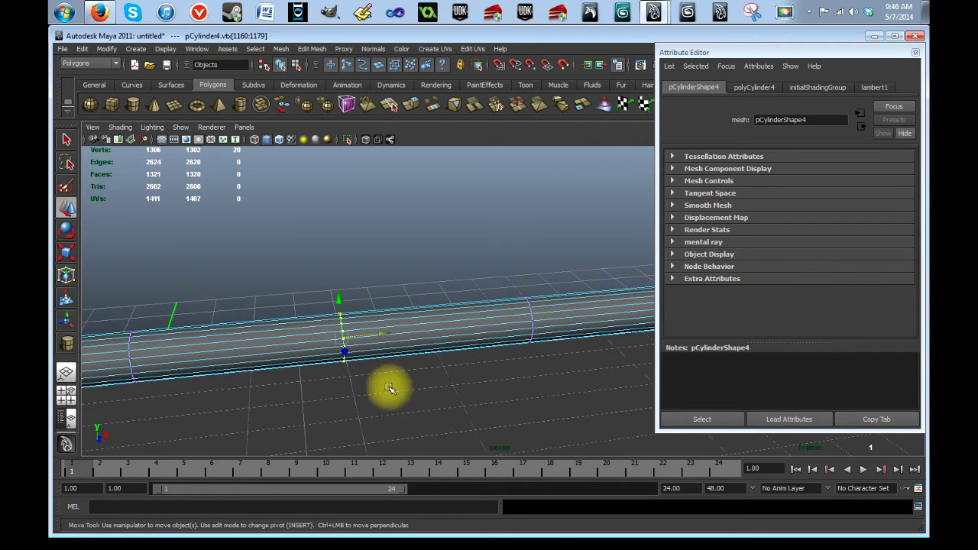
pyautogui.moveTo(120, 313); pyautogui.dragTo(168, 408)
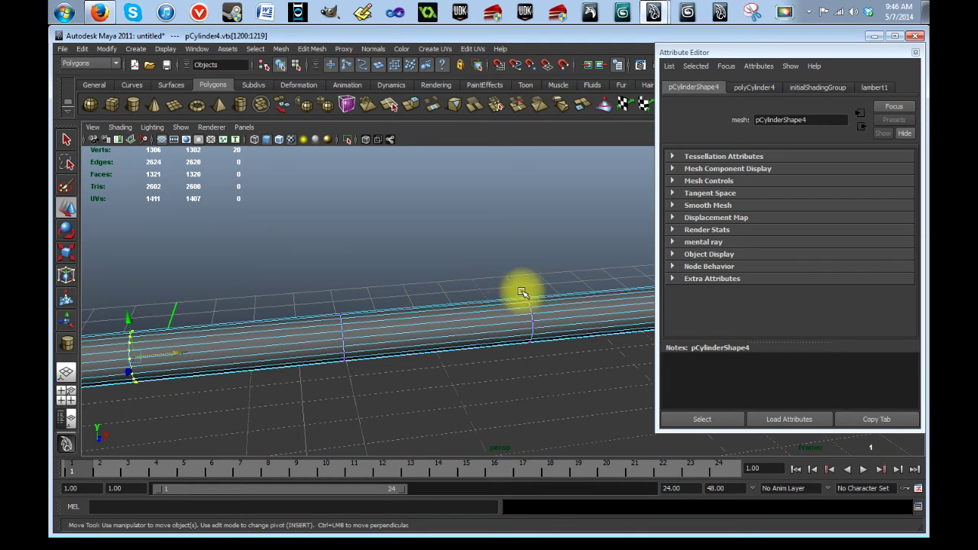
pyautogui.moveTo(509, 273); pyautogui.dragTo(560, 365)
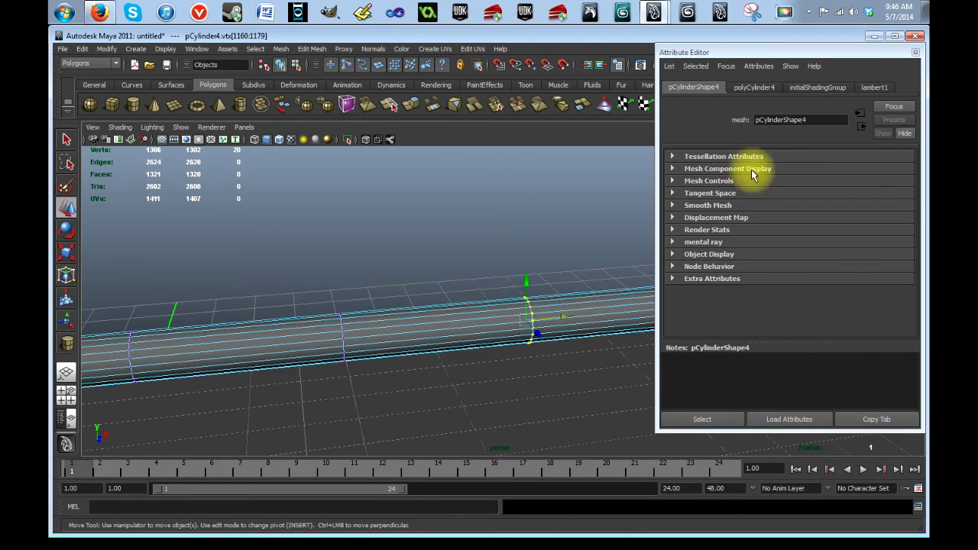
# - Reselect the long cylinder as an object and set its Subdivisions Height to 128
pyautogui.moveTo(594, 307); pyautogui.dragTo(617, 294, button='right')
pyautogui.click(465, 247)
pyautogui.click(466, 305)
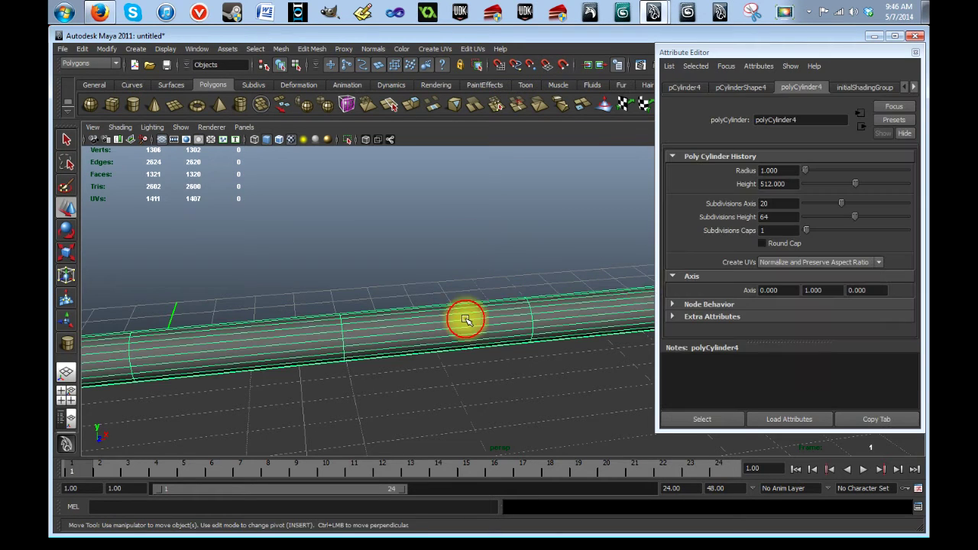
pyautogui.click(765, 216)
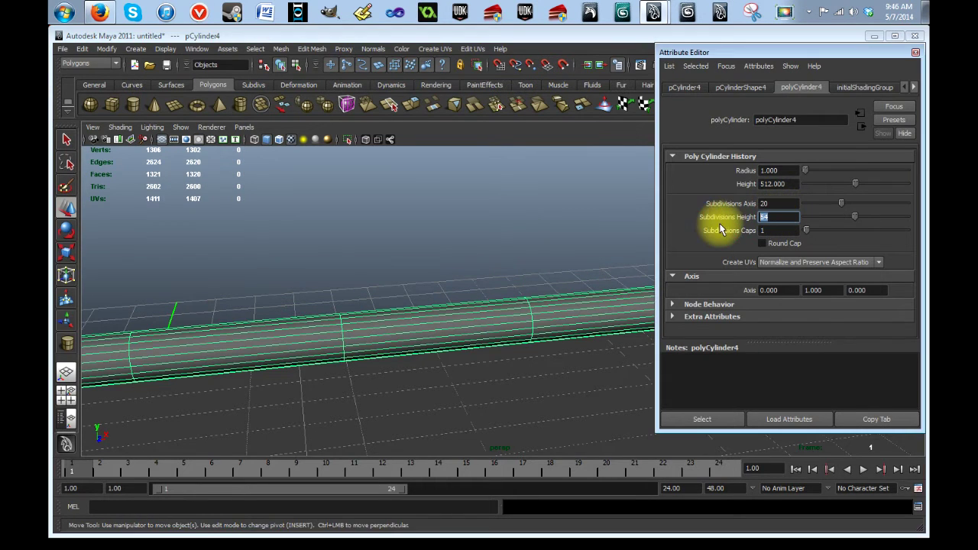
pyautogui.write('128')
pyautogui.click(775, 203)
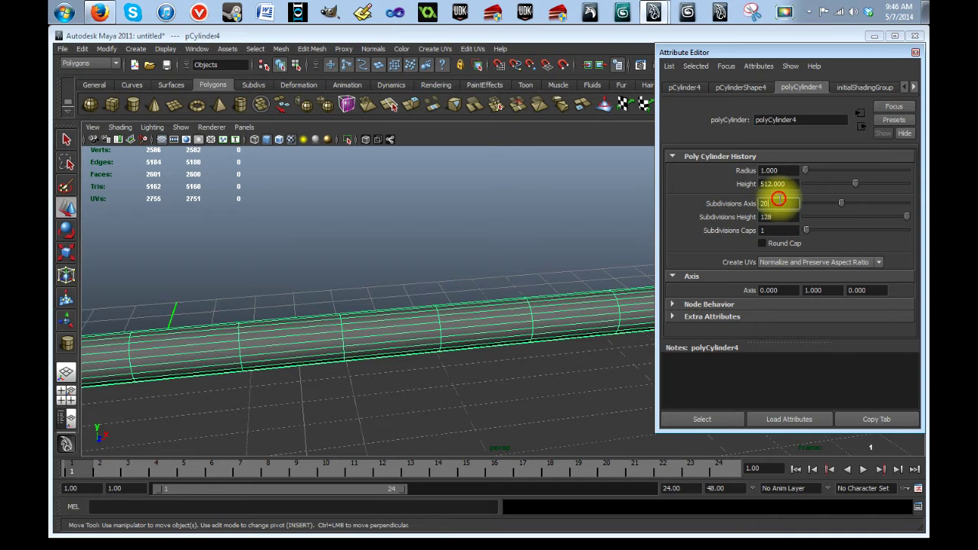
# - Examine the subdivided long cylinder and the gap between its near end and the tilted cylinder
pyautogui.scroll(-5, 493, 329)
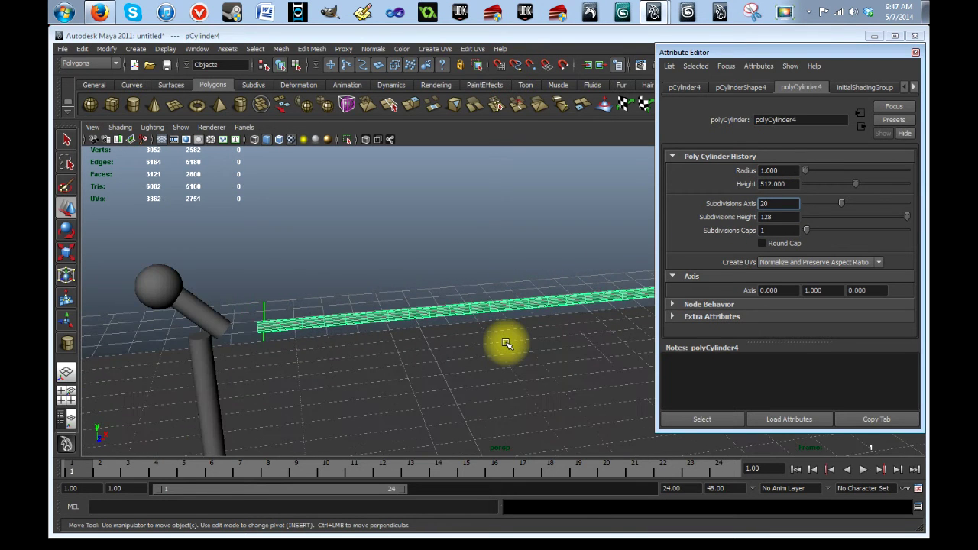
pyautogui.scroll(3, 505, 343)
pyautogui.scroll(-5, 506, 344)
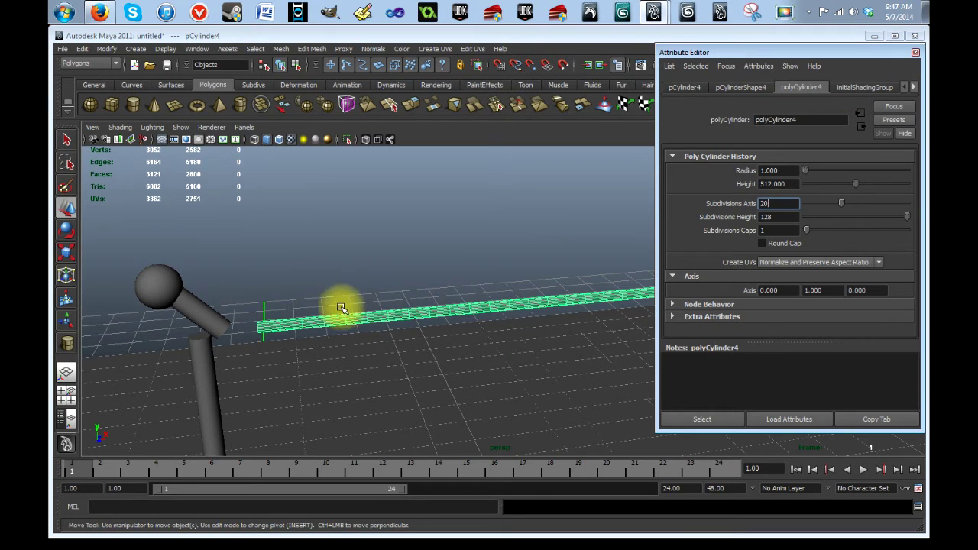
pyautogui.scroll(5, 516, 301)
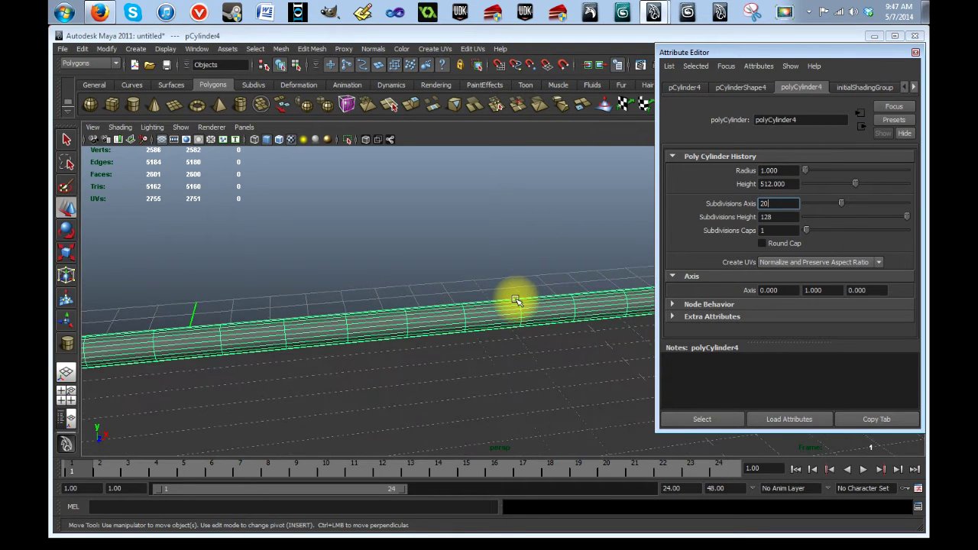
pyautogui.keyDown('alt'); pyautogui.moveTo(535, 286); pyautogui.dragTo(321, 356, button='right'); pyautogui.keyUp('alt')
pyautogui.scroll(3, 504, 367)
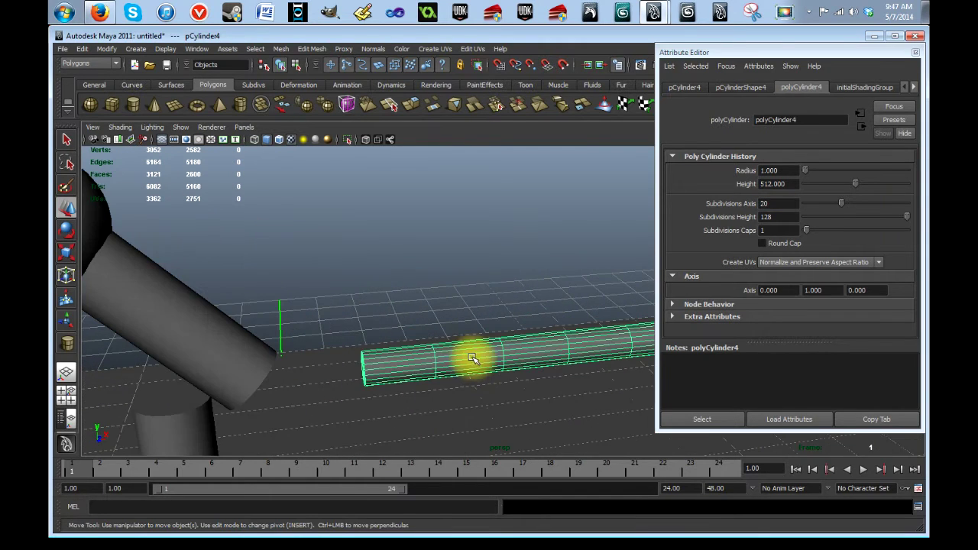
pyautogui.keyDown('alt'); pyautogui.moveTo(456, 356); pyautogui.dragTo(470, 327, button='middle'); pyautogui.keyUp('alt')
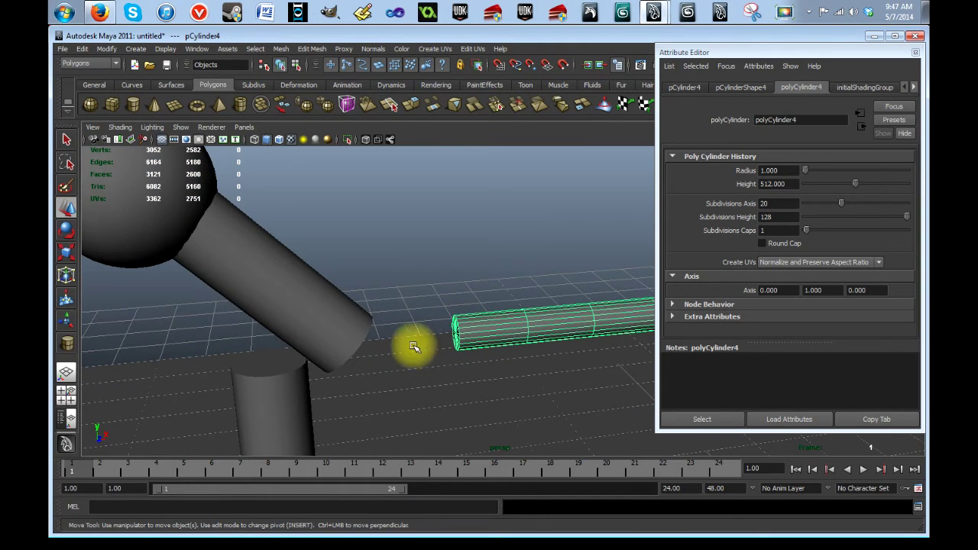
# - Select the vertices at the tilted cylinder's lower end and those at the long cylinder's facing end
pyautogui.click(334, 328)
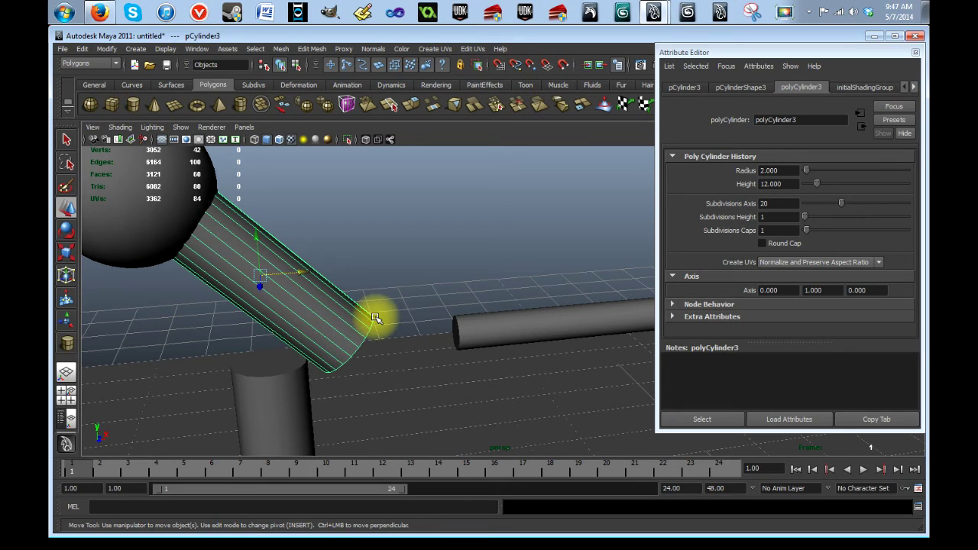
pyautogui.click(280, 330)
pyautogui.moveTo(345, 275); pyautogui.dragTo(401, 406)
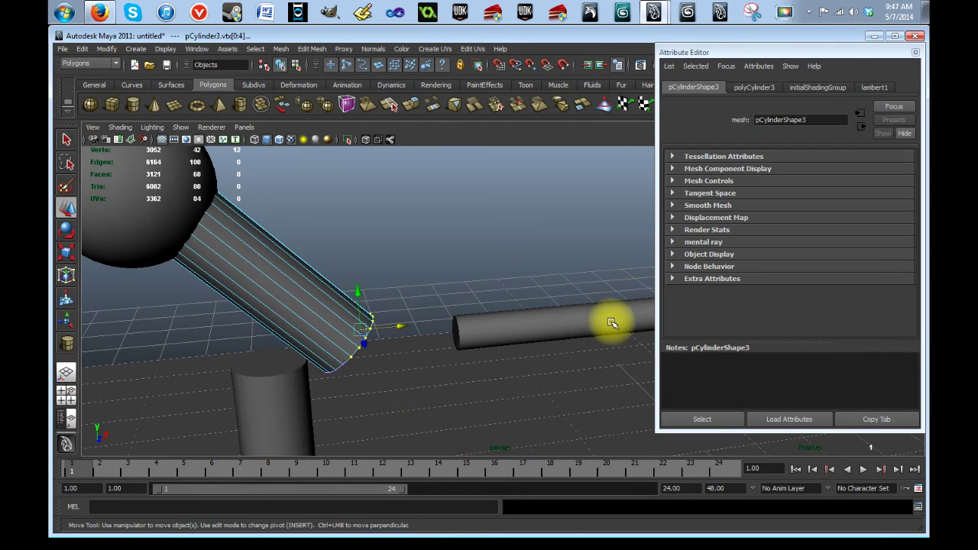
pyautogui.click(474, 331)
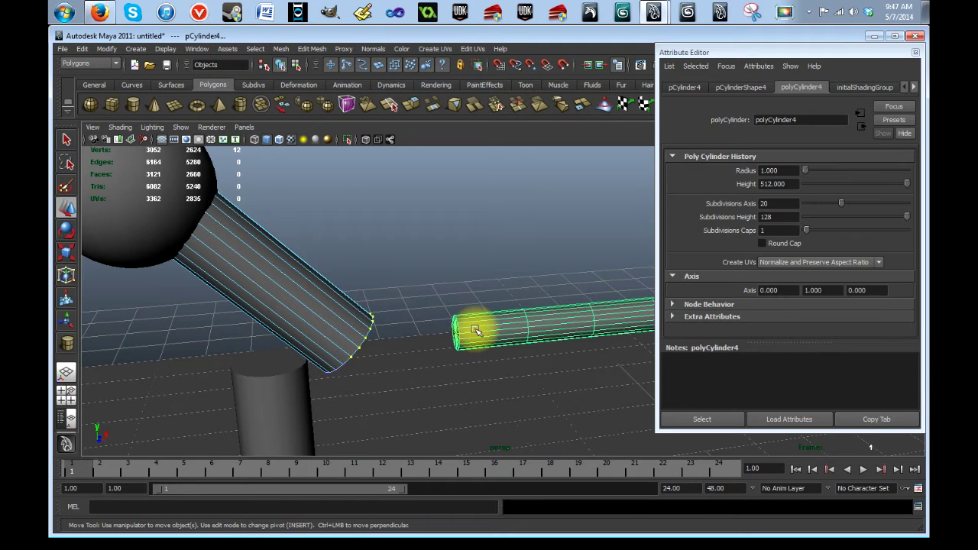
pyautogui.press('F8')
pyautogui.moveTo(441, 298); pyautogui.dragTo(466, 375)
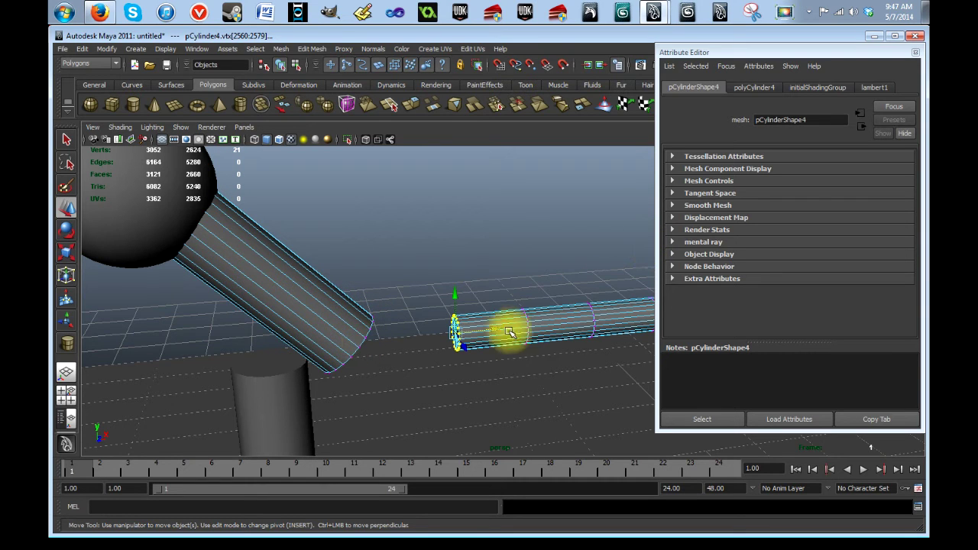
# - Close the Attribute Editor, keeping the unsaved scene open
pyautogui.click(909, 36)
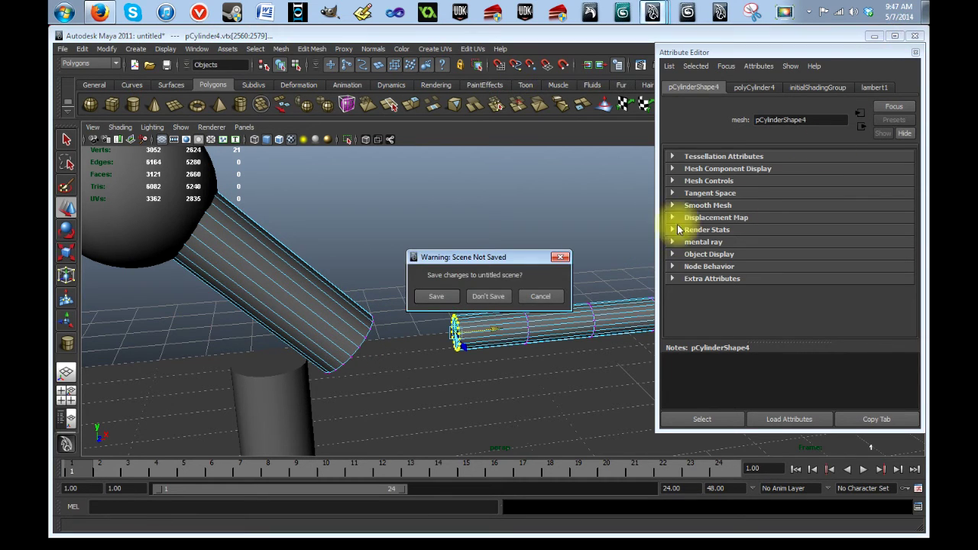
pyautogui.click(542, 293)
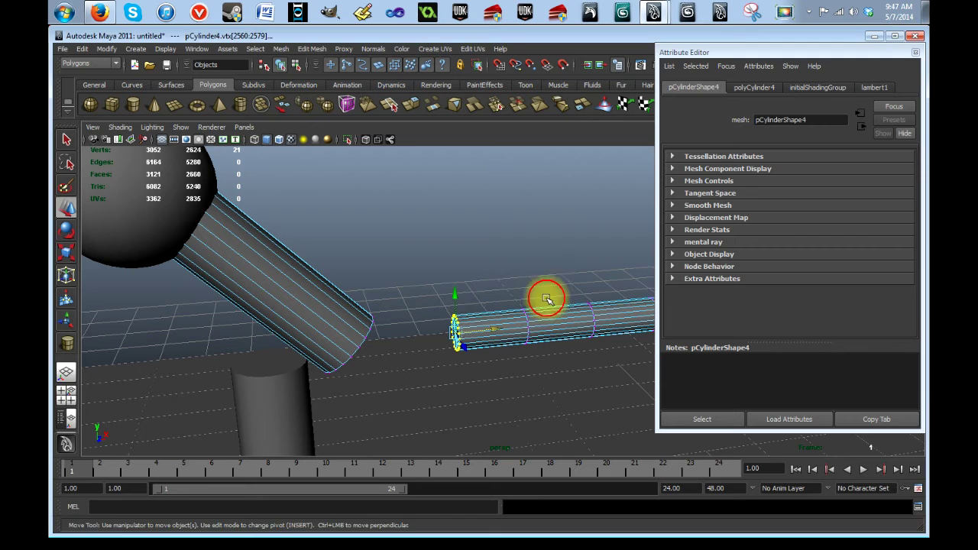
pyautogui.click(915, 53)
# - Examine the long cylinder's selected end vertices and the gap to the tilted cylinder from several angles
pyautogui.keyDown('alt'); pyautogui.moveTo(797, 295); pyautogui.dragTo(597, 290, button='middle'); pyautogui.keyUp('alt')
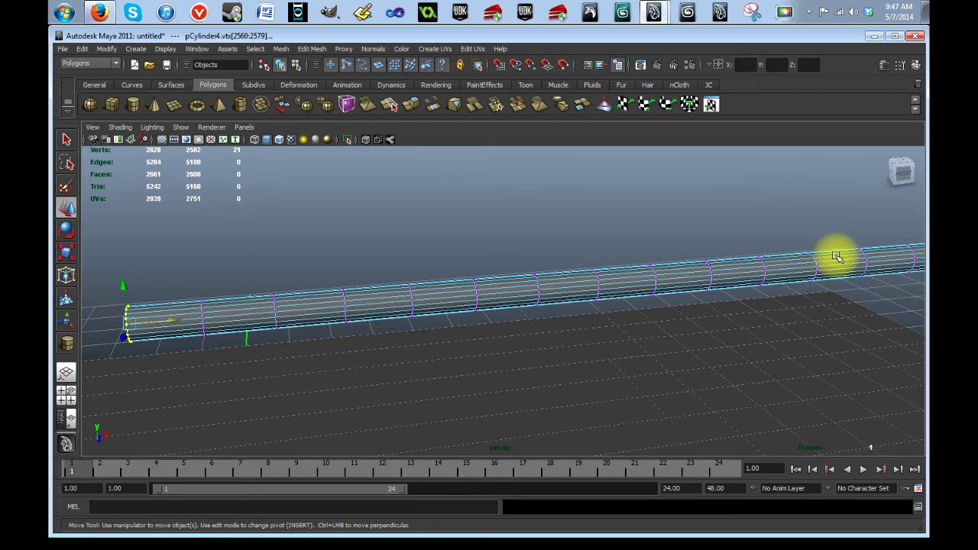
pyautogui.keyDown('alt'); pyautogui.moveTo(319, 362); pyautogui.dragTo(505, 348, button='middle'); pyautogui.keyUp('alt')
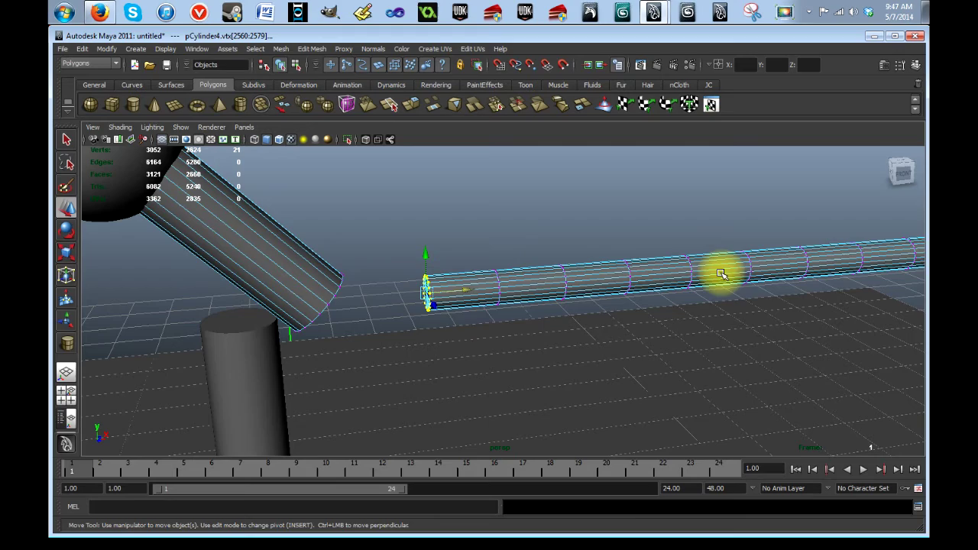
pyautogui.keyDown('alt'); pyautogui.moveTo(758, 282); pyautogui.dragTo(652, 293, button='middle'); pyautogui.keyUp('alt')
pyautogui.keyDown('alt'); pyautogui.moveTo(652, 293); pyautogui.dragTo(823, 269); pyautogui.keyUp('alt')
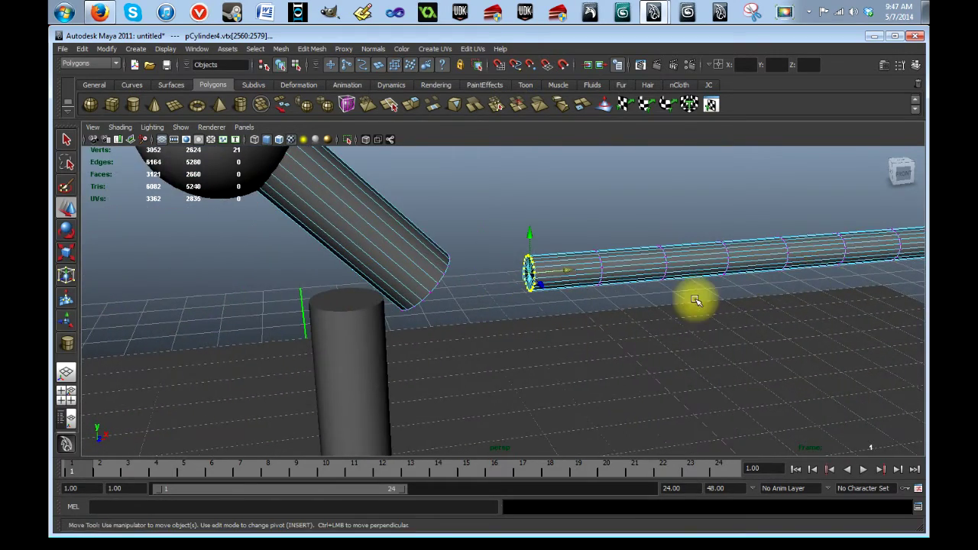
pyautogui.keyDown('alt'); pyautogui.moveTo(679, 289); pyautogui.dragTo(645, 278); pyautogui.keyUp('alt')
pyautogui.keyDown('alt'); pyautogui.moveTo(647, 282); pyautogui.dragTo(656, 322, button='middle'); pyautogui.keyUp('alt')
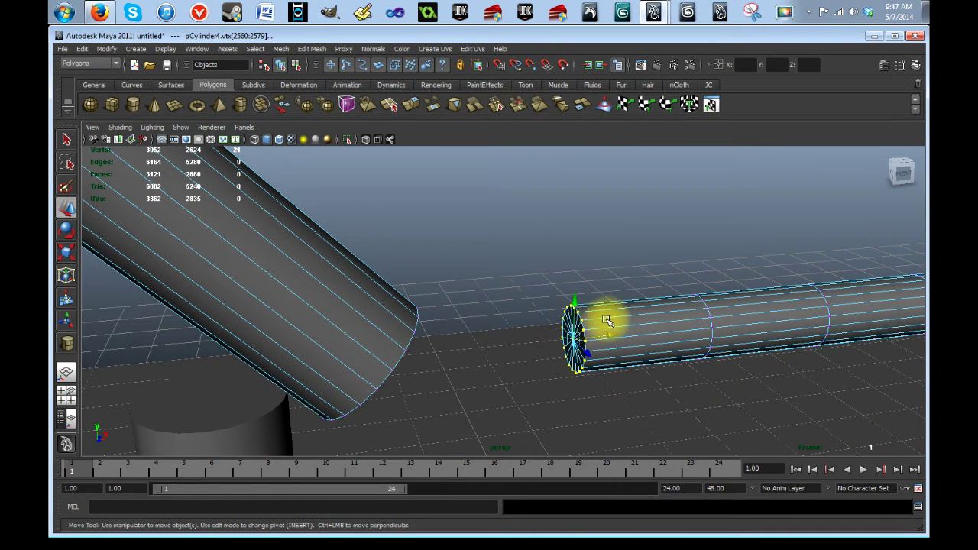
pyautogui.keyDown('alt'); pyautogui.moveTo(474, 354); pyautogui.dragTo(409, 347, button='middle'); pyautogui.keyUp('alt')
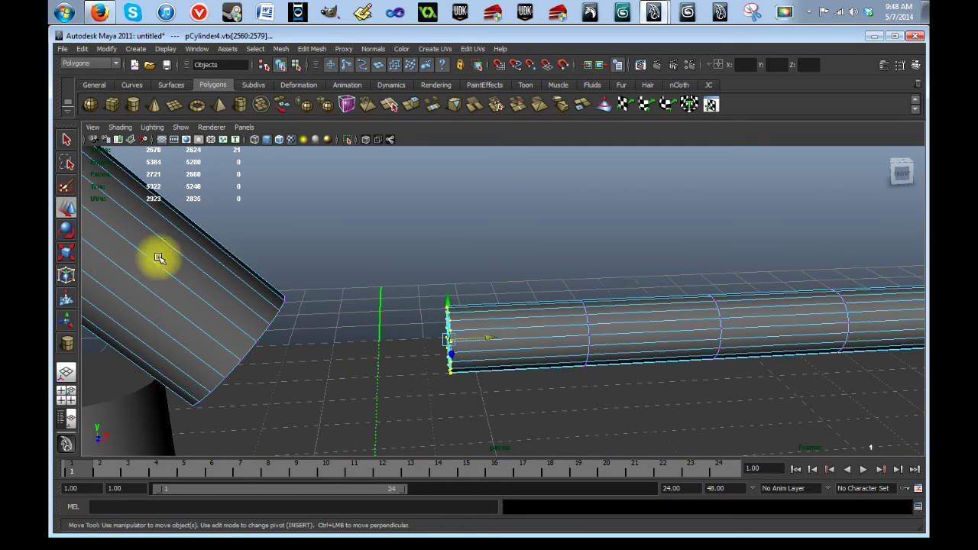
# - Reselect the long cylinder as a whole object and show it in the four-view layout with the top view zoomed out
pyautogui.click(590, 315)
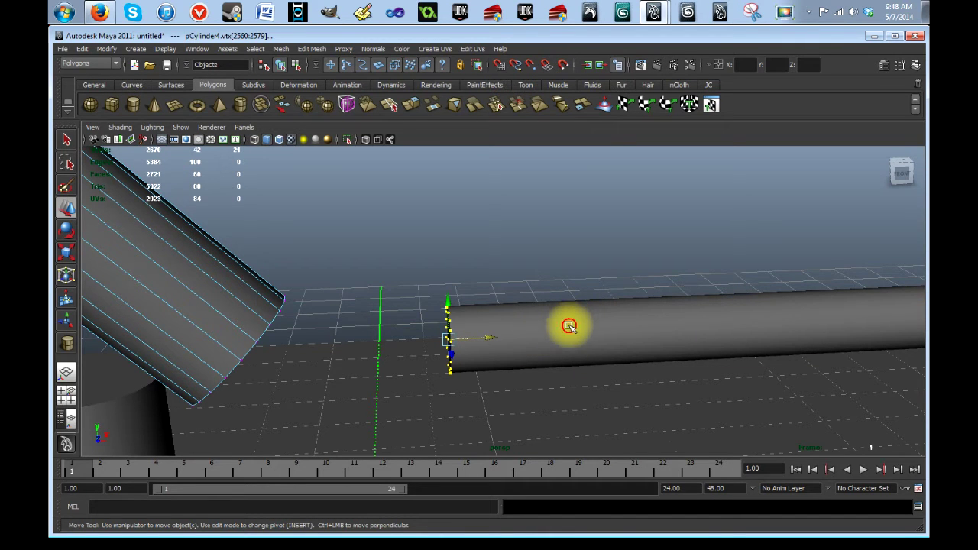
pyautogui.click(569, 327)
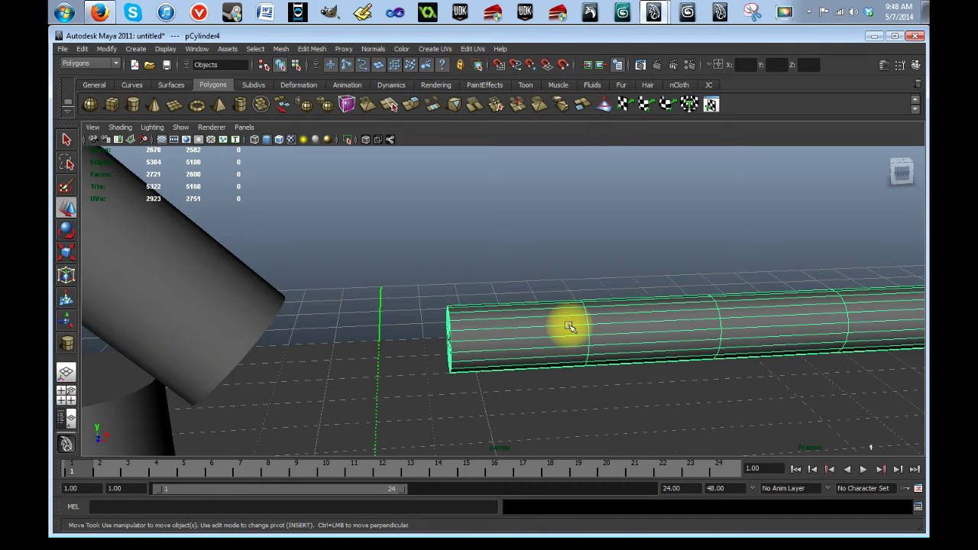
pyautogui.click(71, 391)
pyautogui.scroll(-5, 365, 214)
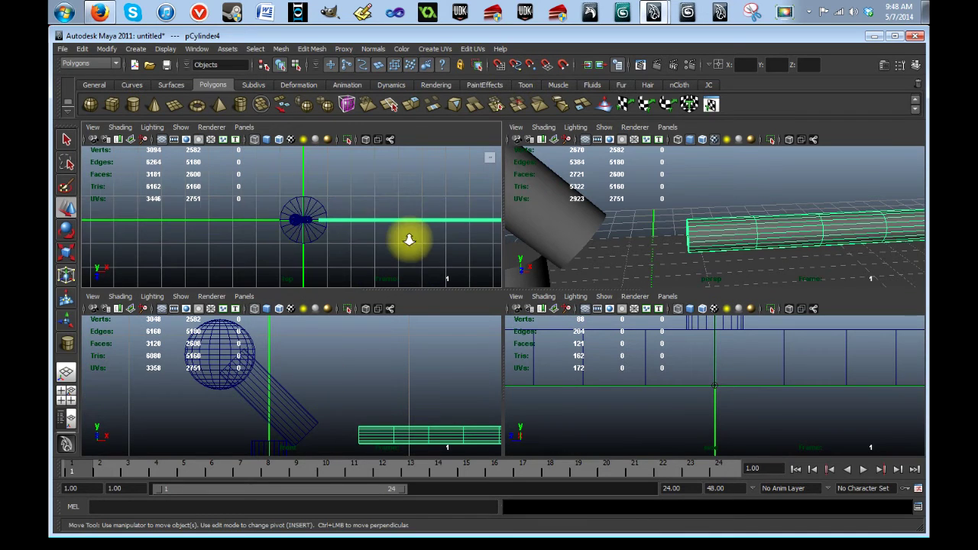
pyautogui.scroll(-4, 428, 237)
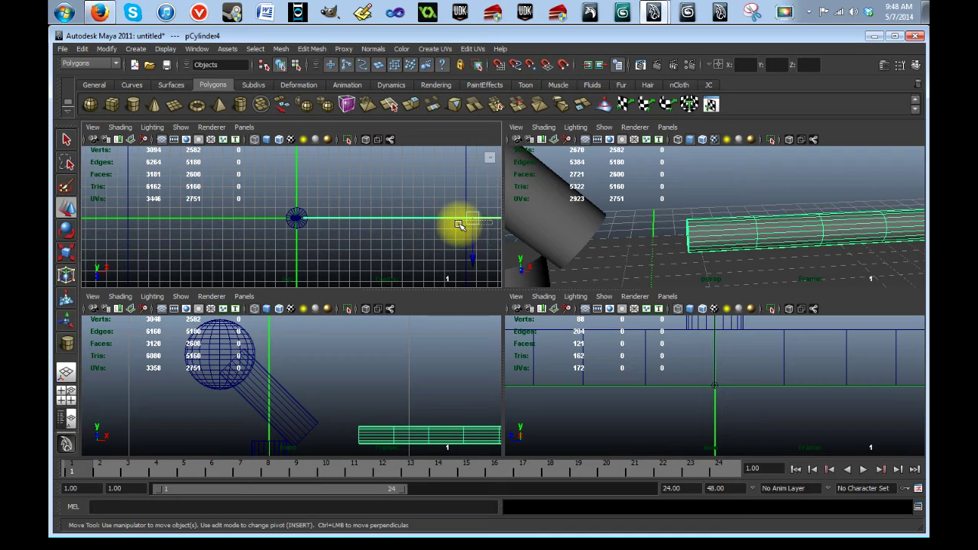
# - Move the long cylinder horizontally toward the tilted cylinder until its end nearly touches the tilted cylinder's lower end
pyautogui.click(473, 239)
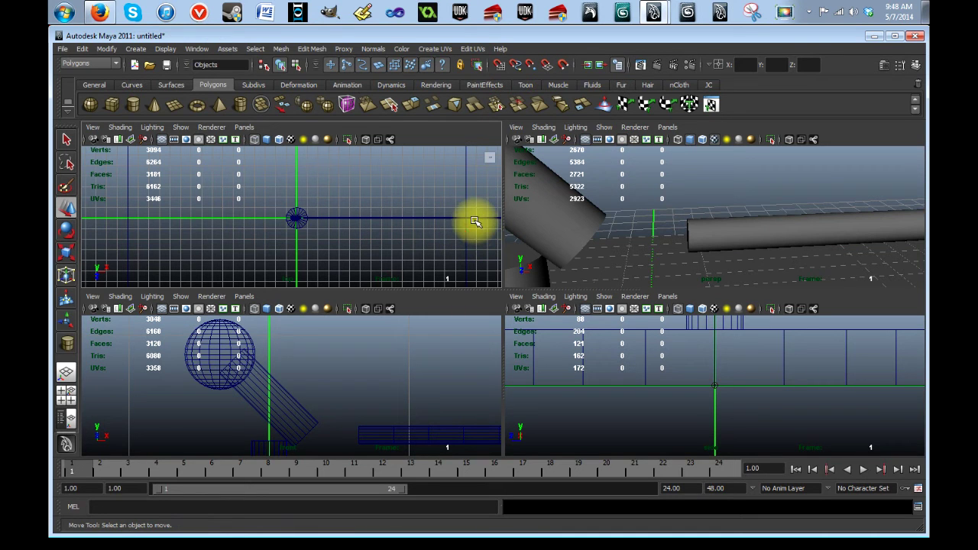
pyautogui.click(474, 218)
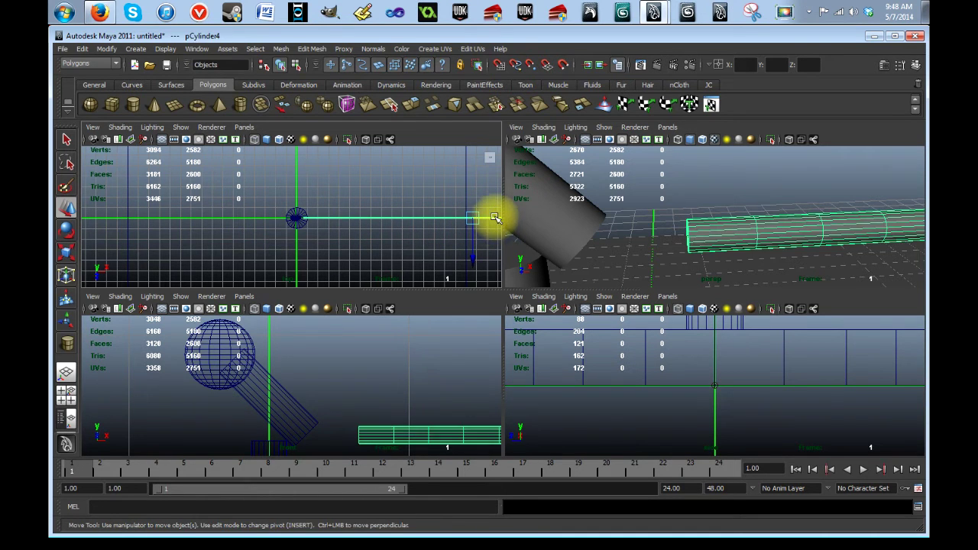
pyautogui.moveTo(494, 218); pyautogui.dragTo(492, 222)
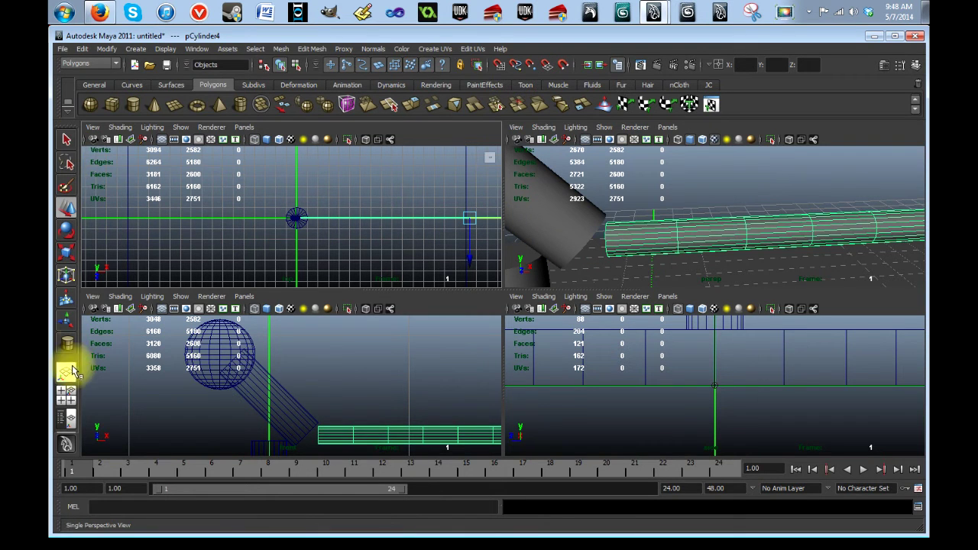
pyautogui.click(65, 375)
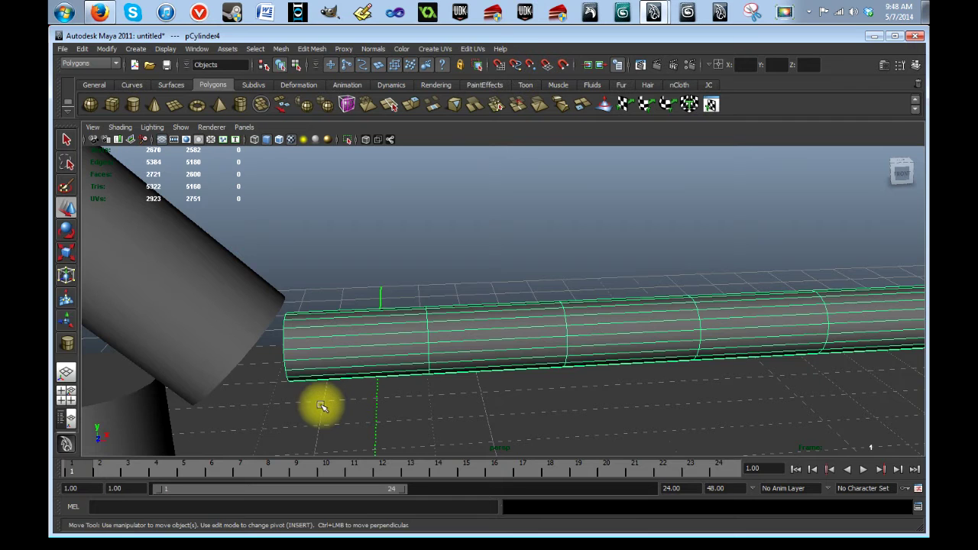
pyautogui.scroll(3, 329, 390)
pyautogui.keyDown('alt'); pyautogui.moveTo(328, 389); pyautogui.dragTo(356, 358, button='middle'); pyautogui.keyUp('alt')
pyautogui.keyDown('alt'); pyautogui.moveTo(356, 359); pyautogui.dragTo(282, 305); pyautogui.keyUp('alt')
pyautogui.keyDown('alt'); pyautogui.moveTo(283, 305); pyautogui.dragTo(356, 400, button='middle'); pyautogui.keyUp('alt')
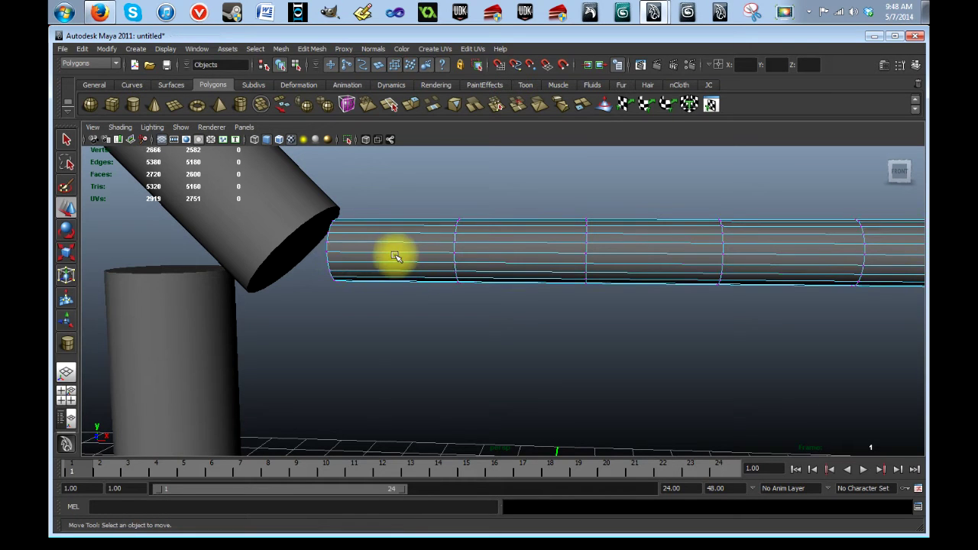
# - Convert the whole long cylinder into an nCloth with local space output on the nucleus1 solver
pyautogui.keyDown('alt'); pyautogui.moveTo(382, 280); pyautogui.dragTo(208, 200); pyautogui.keyUp('alt')
pyautogui.click(67, 139)
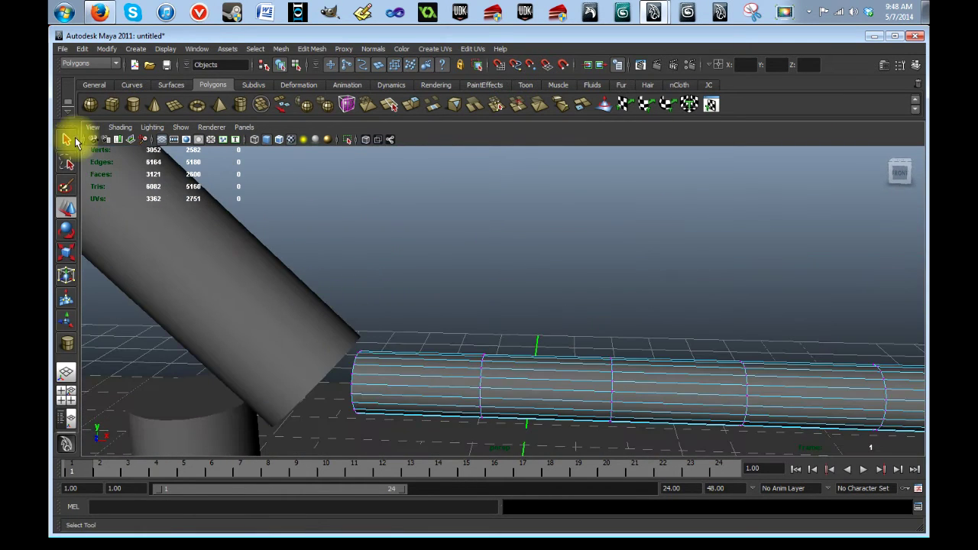
pyautogui.click(474, 372)
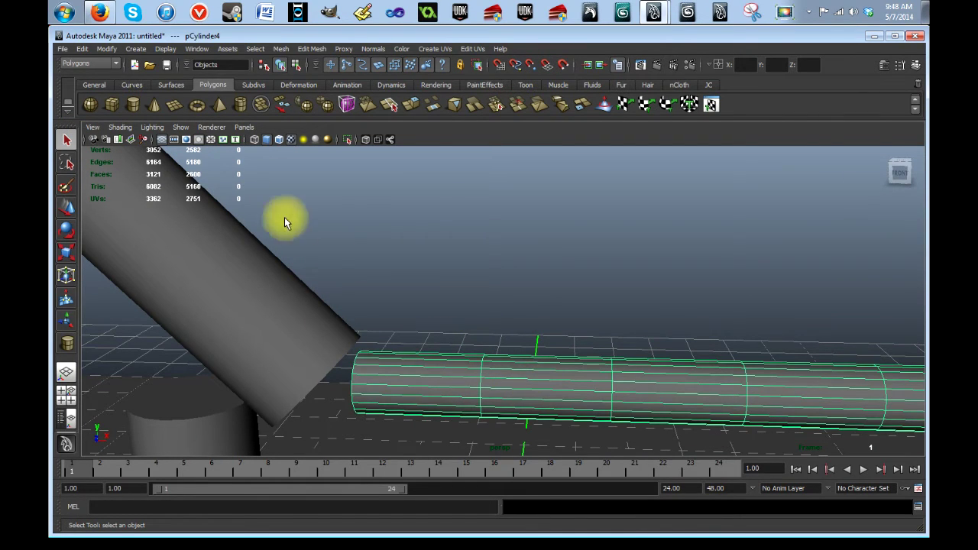
pyautogui.click(118, 65)
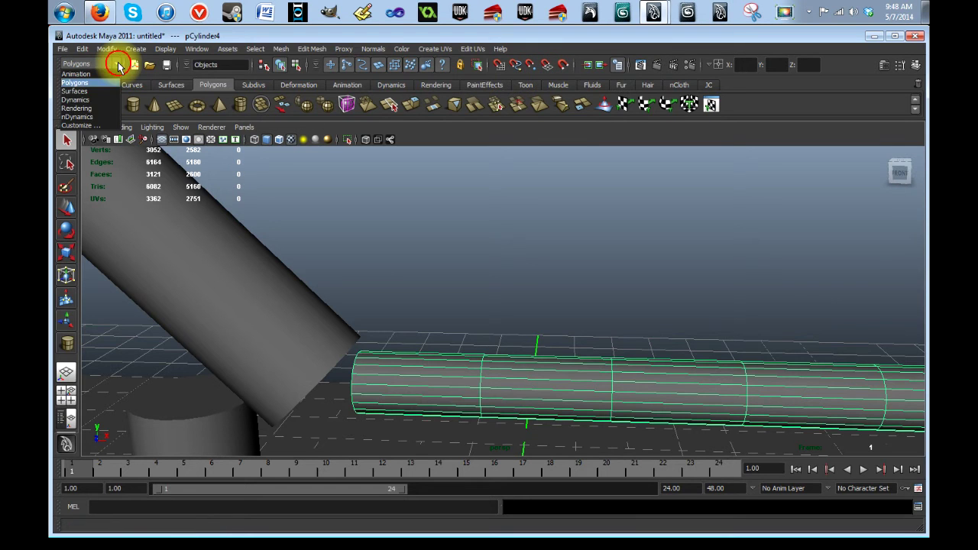
pyautogui.click(99, 118)
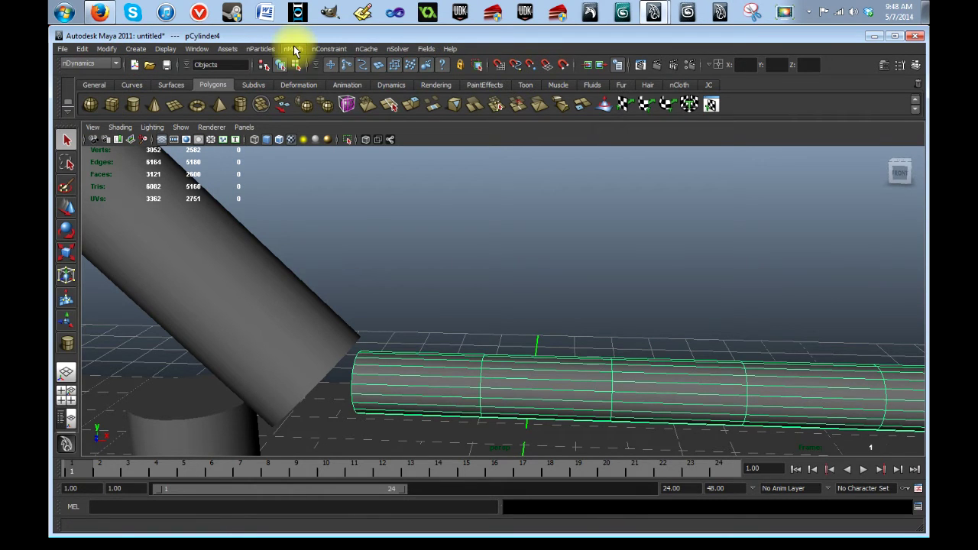
pyautogui.click(295, 49)
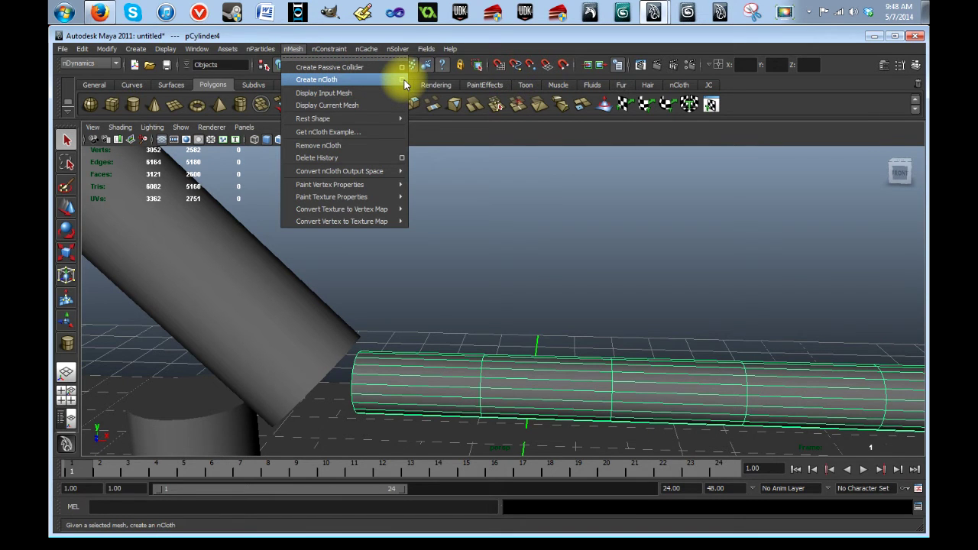
pyautogui.click(402, 79)
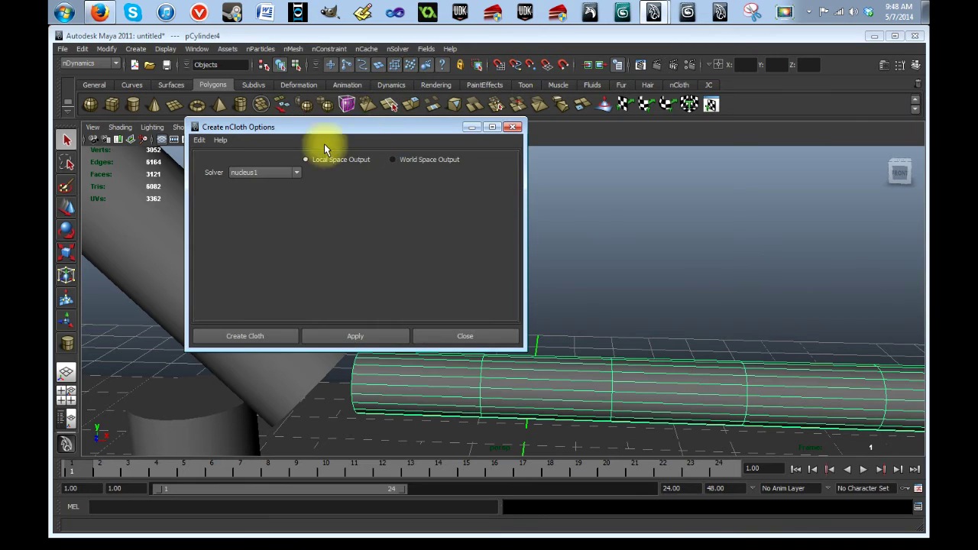
pyautogui.click(275, 339)
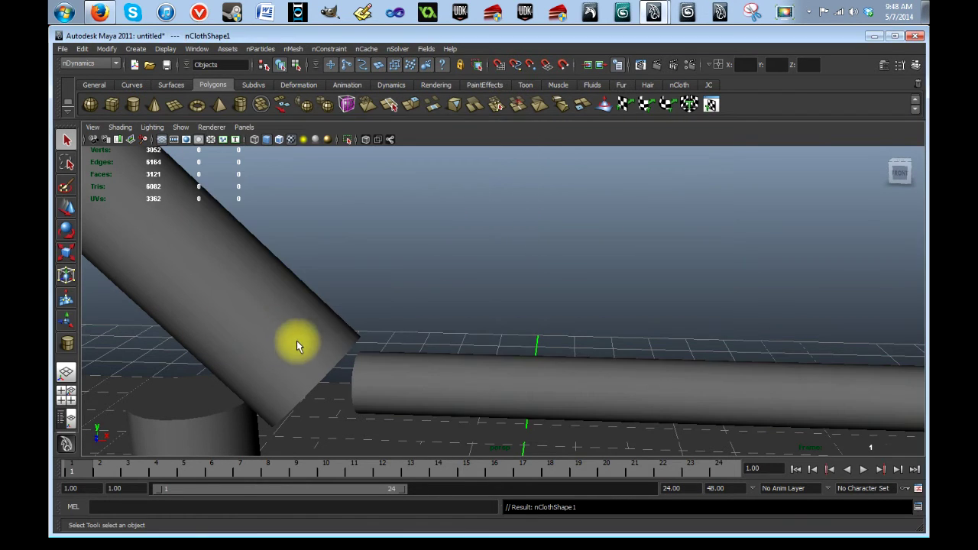
# - Set the animation end time to 1024
pyautogui.scroll(-2, 567, 371)
pyautogui.scroll(-4, 612, 379)
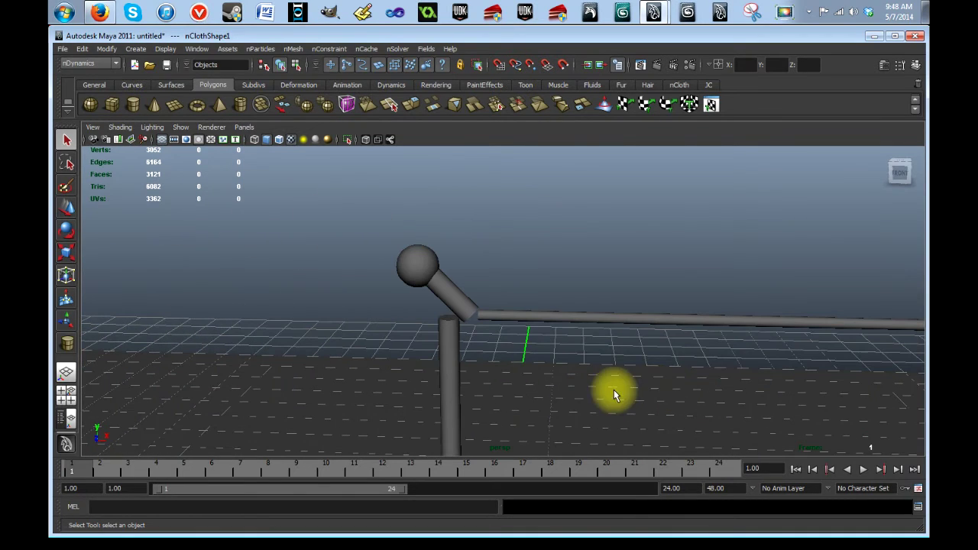
pyautogui.keyDown('alt'); pyautogui.moveTo(593, 393); pyautogui.dragTo(376, 389); pyautogui.keyUp('alt')
pyautogui.doubleClick(725, 488)
pyautogui.write('1024')
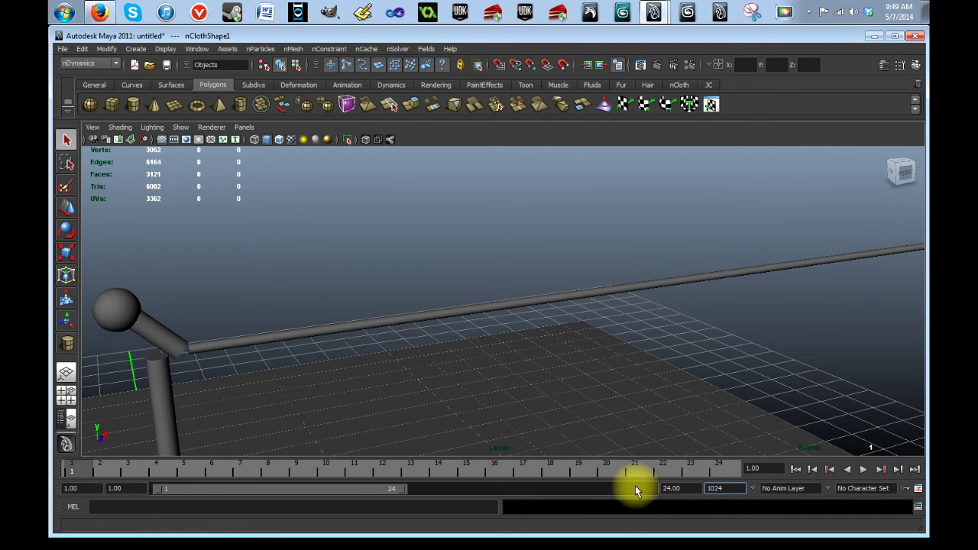
# - Set the playback range's end to 1024 and briefly test-play the simulation from the first frame
pyautogui.click(690, 489)
pyautogui.write('1024')
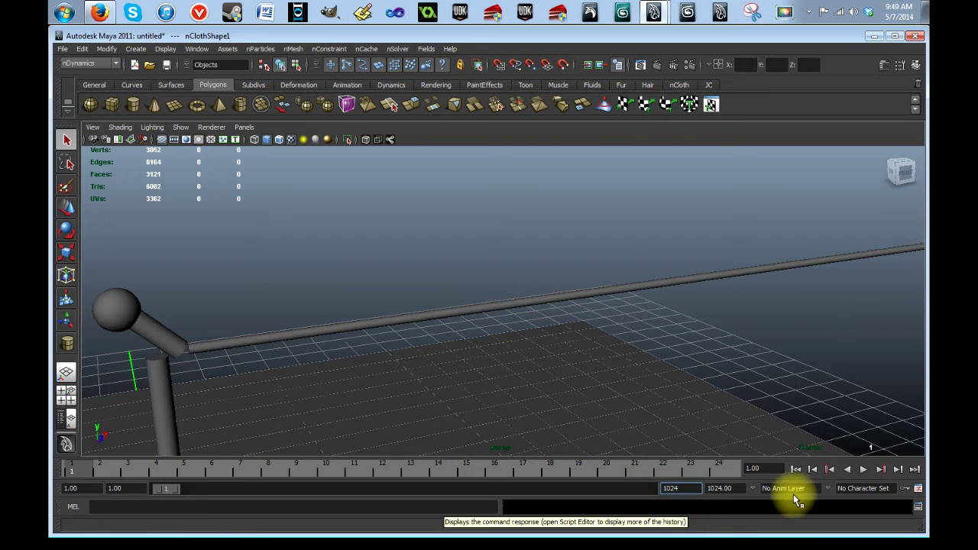
pyautogui.click(863, 469)
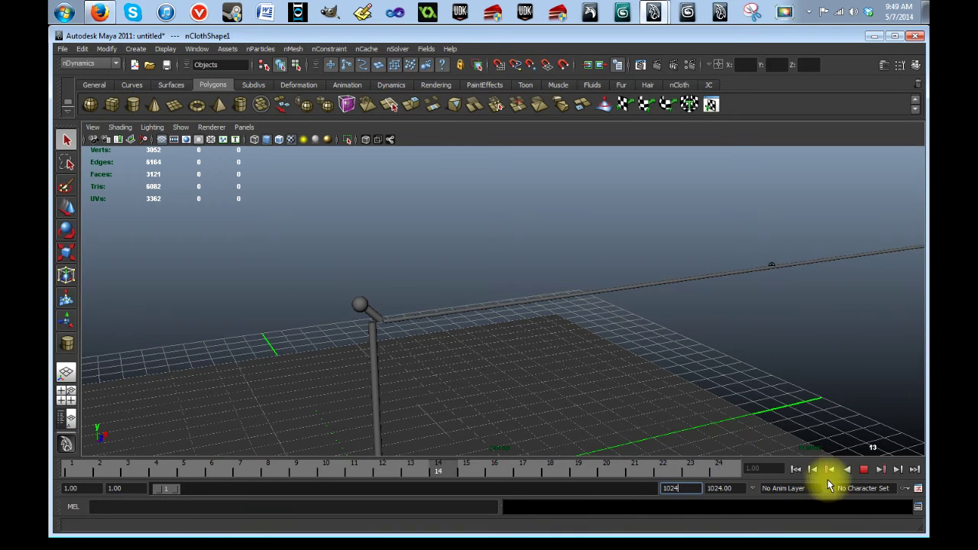
pyautogui.click(863, 469)
pyautogui.click(795, 469)
pyautogui.click(863, 470)
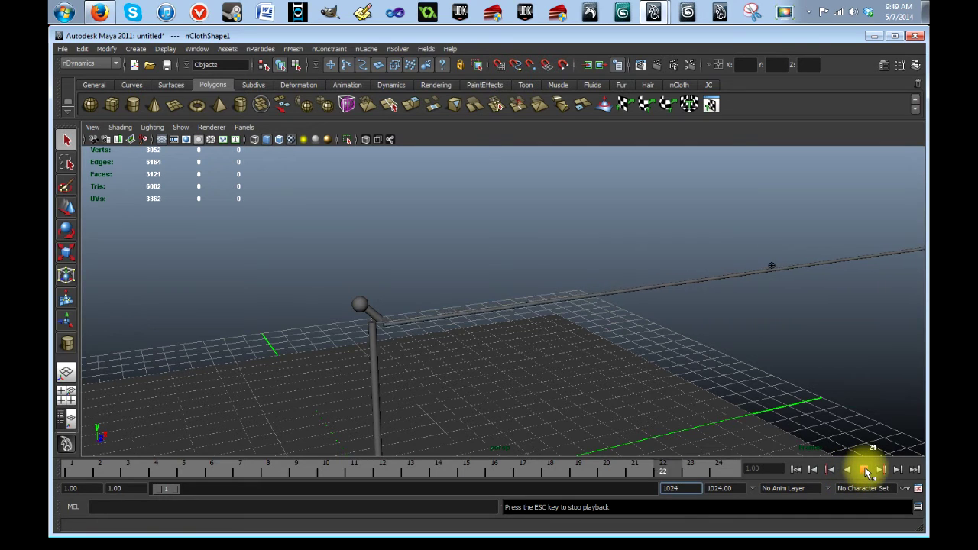
pyautogui.click(863, 469)
pyautogui.press('Return')
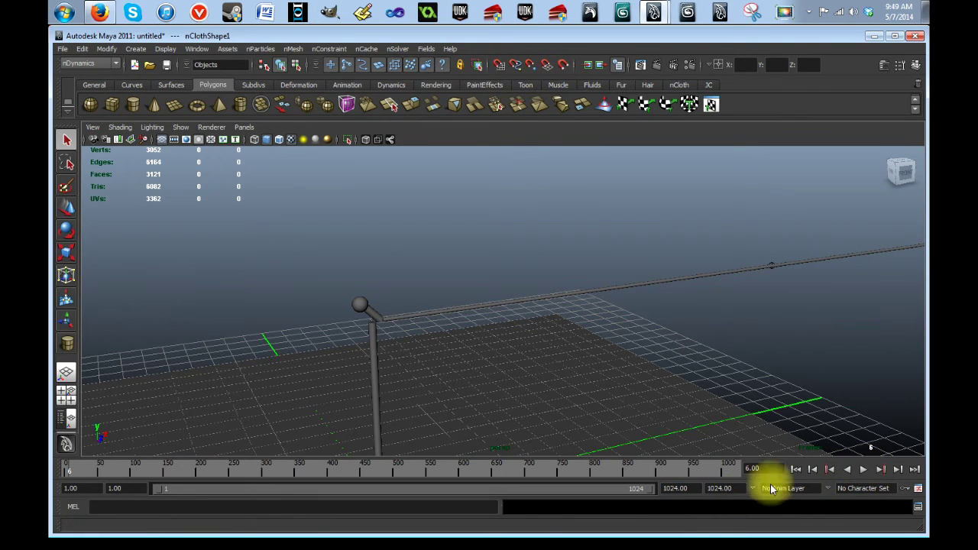
# - Play the cloth simulation, examine how the cable falls onto the plane from several angles, and rewind to the first frame
pyautogui.click(863, 469)
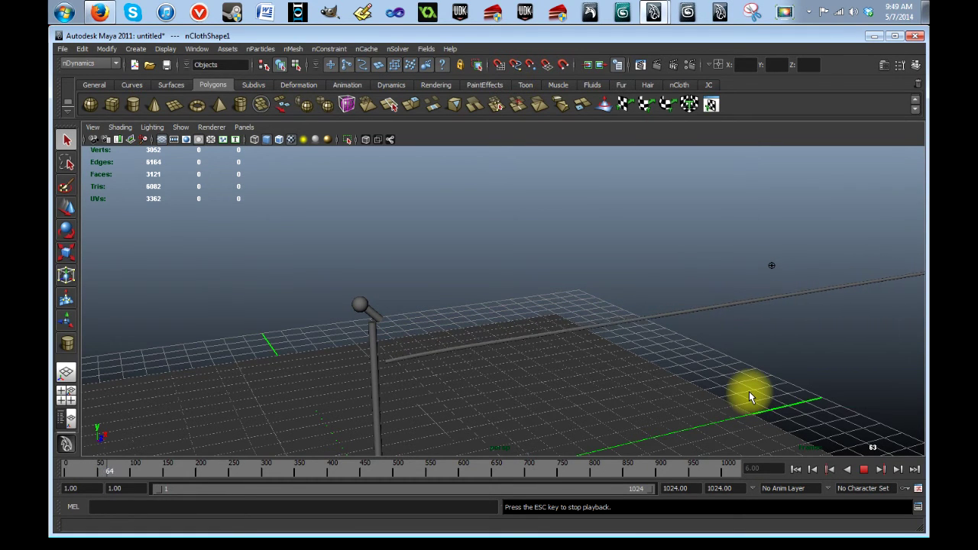
pyautogui.keyDown('alt'); pyautogui.moveTo(735, 376); pyautogui.dragTo(622, 284); pyautogui.keyUp('alt')
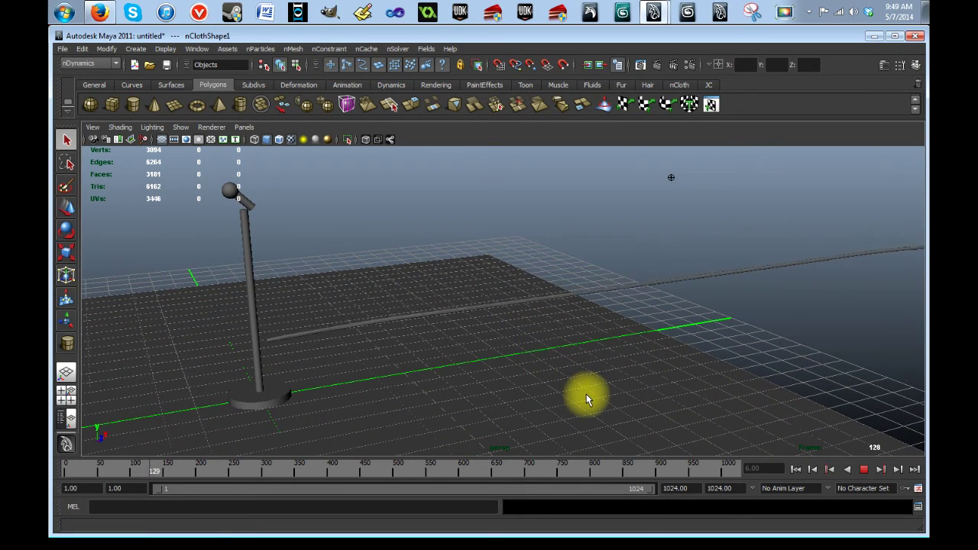
pyautogui.keyDown('alt'); pyautogui.moveTo(586, 392); pyautogui.dragTo(605, 400); pyautogui.keyUp('alt')
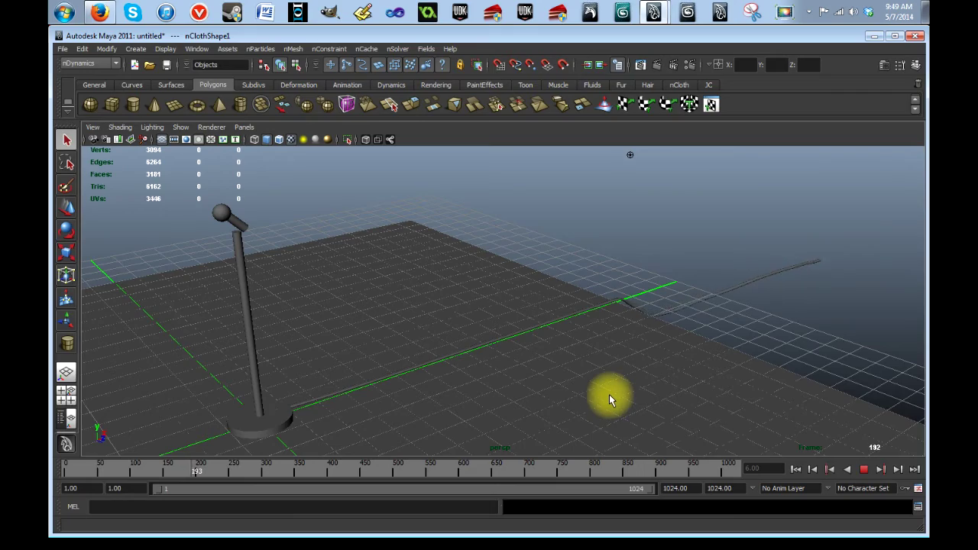
pyautogui.keyDown('alt'); pyautogui.moveTo(589, 393); pyautogui.dragTo(577, 409); pyautogui.keyUp('alt')
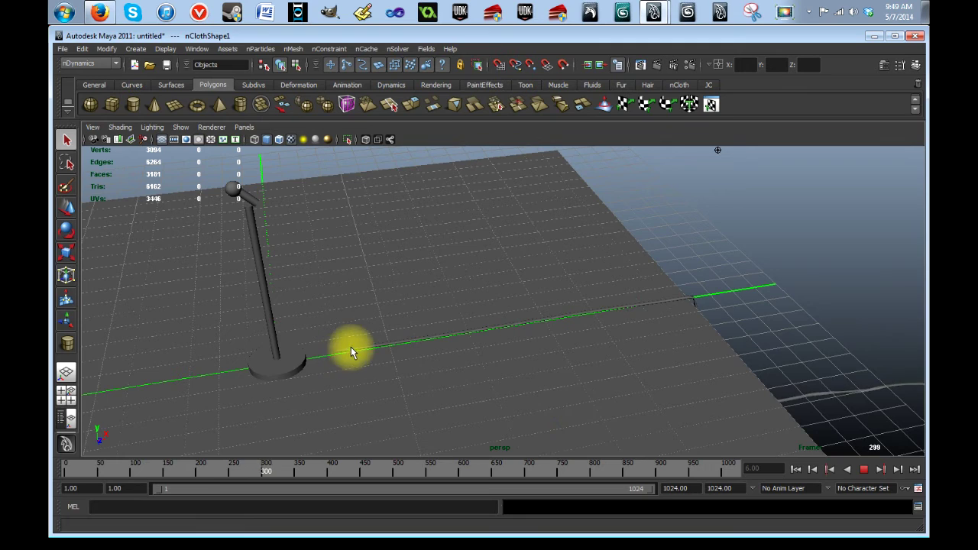
pyautogui.click(863, 470)
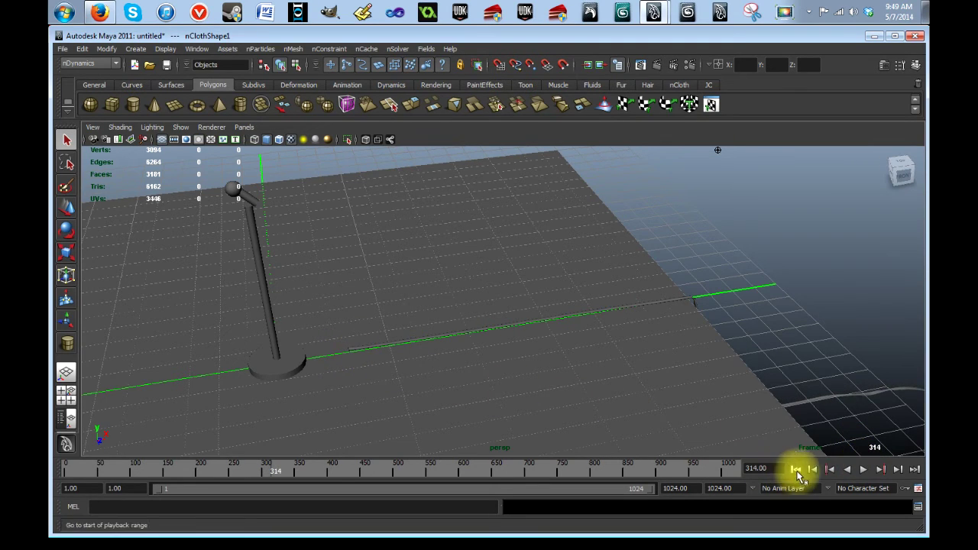
pyautogui.scroll(3, 690, 371)
pyautogui.moveTo(634, 390)
pyautogui.keyDown('alt'); pyautogui.mouseDown()
pyautogui.moveTo(578, 367)
pyautogui.moveTo(633, 381)
pyautogui.mouseUp(); pyautogui.keyUp('alt')
pyautogui.press('f')
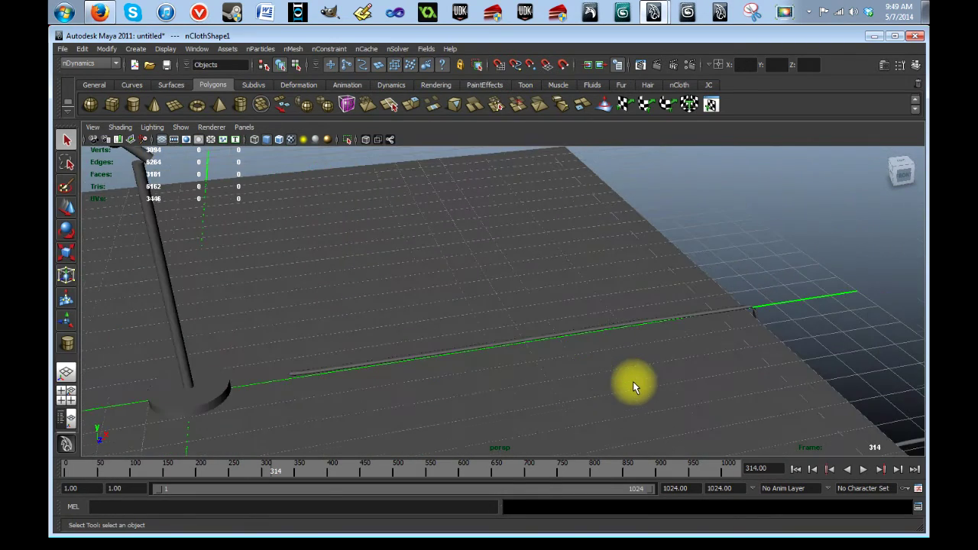
pyautogui.click(795, 469)
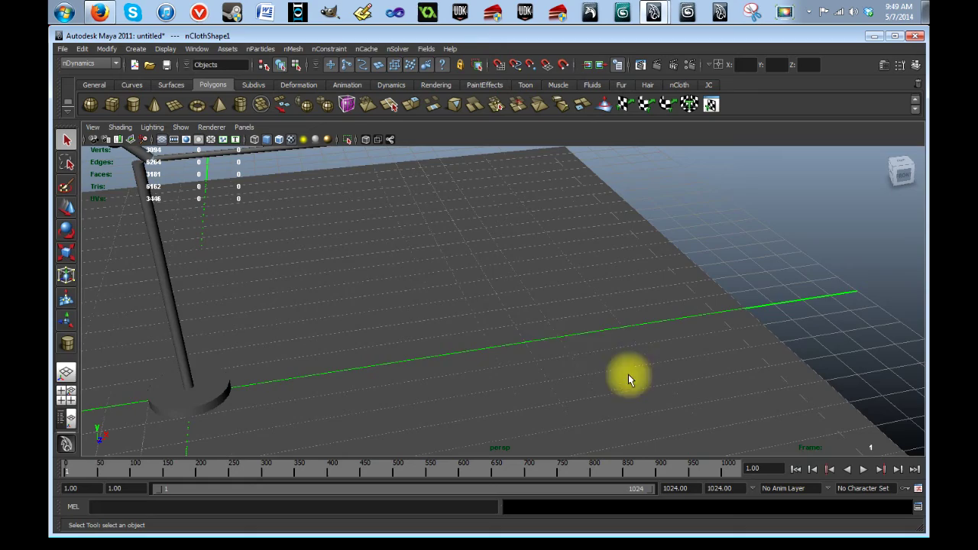
# - Select the ring of vertices at the long cylinder's end facing the tilted cylinder
pyautogui.keyDown('alt'); pyautogui.moveTo(378, 283); pyautogui.dragTo(644, 377); pyautogui.keyUp('alt')
pyautogui.keyDown('alt'); pyautogui.moveTo(644, 378); pyautogui.dragTo(600, 360, button='right'); pyautogui.keyUp('alt')
pyautogui.keyDown('alt'); pyautogui.moveTo(600, 356); pyautogui.dragTo(629, 393); pyautogui.keyUp('alt')
pyautogui.click(511, 255)
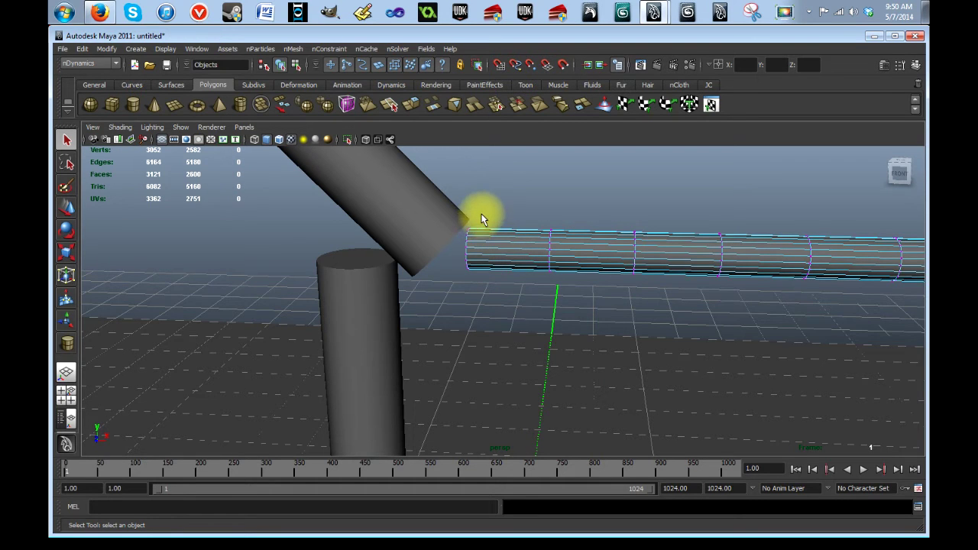
pyautogui.moveTo(459, 284); pyautogui.dragTo(466, 304)
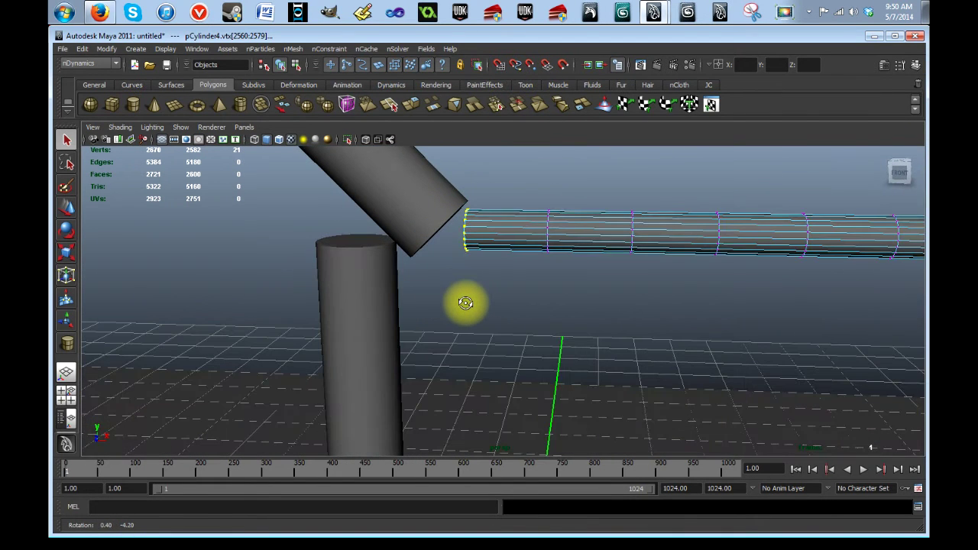
# - Show the tilted cylinder's vertices and add those along its lower end to the long cylinder's selected end vertices
pyautogui.click(415, 190)
pyautogui.keyDown('alt'); pyautogui.moveTo(486, 281); pyautogui.dragTo(331, 187); pyautogui.keyUp('alt')
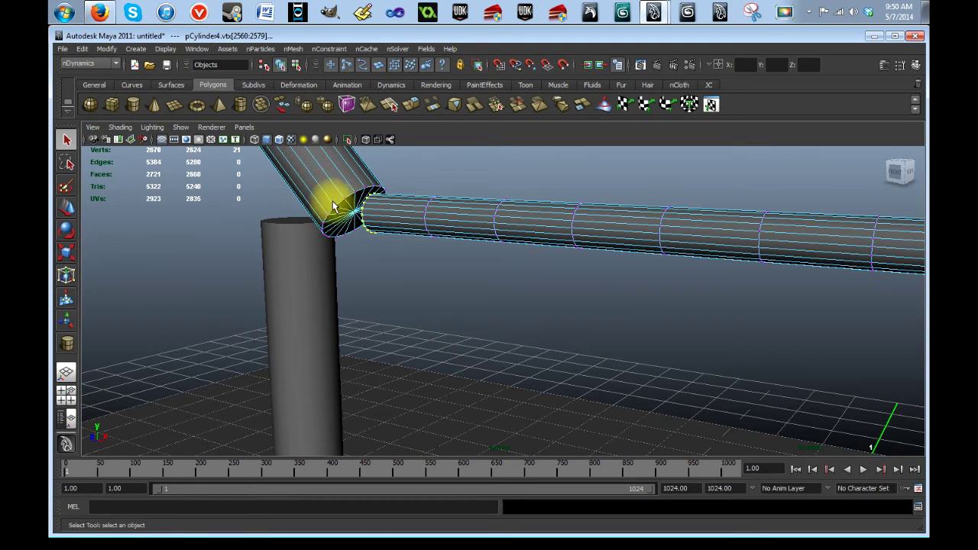
pyautogui.keyDown('alt'); pyautogui.moveTo(405, 262); pyautogui.dragTo(491, 267); pyautogui.keyUp('alt')
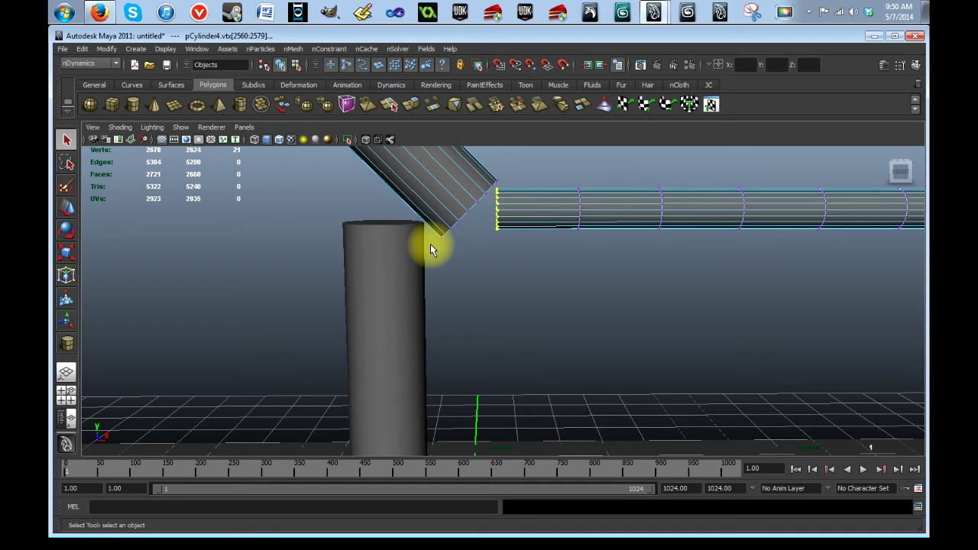
pyautogui.moveTo(430, 244); pyautogui.dragTo(492, 152)
pyautogui.keyDown('alt'); pyautogui.moveTo(537, 259); pyautogui.dragTo(497, 280); pyautogui.keyUp('alt')
pyautogui.keyDown('alt'); pyautogui.moveTo(449, 298); pyautogui.dragTo(553, 304, button='middle'); pyautogui.keyUp('alt')
pyautogui.scroll(5, 554, 307)
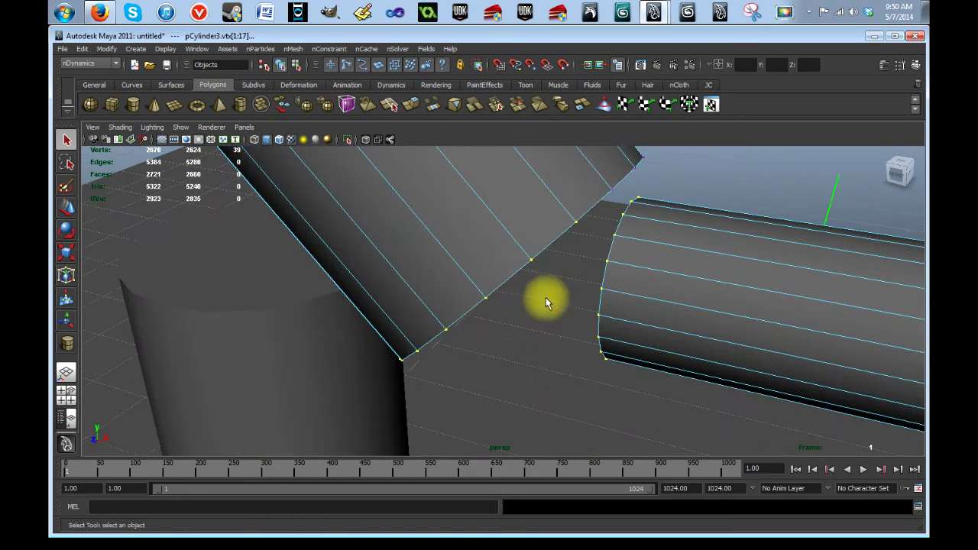
# - Add the missed rim vertices at the tilted cylinder's lower end to the selection and check the whole ring
pyautogui.keyDown('alt'); pyautogui.moveTo(658, 248); pyautogui.dragTo(631, 286, button='middle'); pyautogui.keyUp('alt')
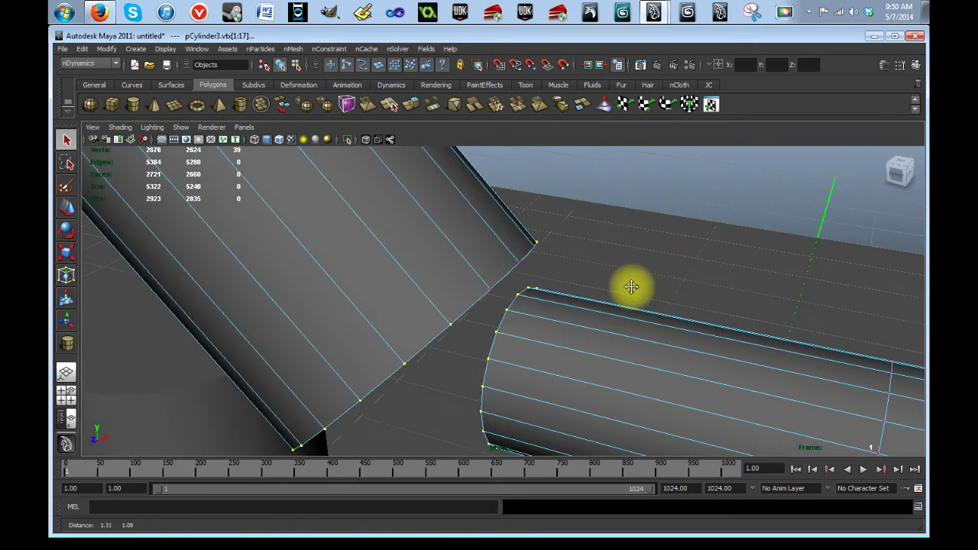
pyautogui.keyDown('shift'); pyautogui.click(490, 292); pyautogui.keyUp('shift')
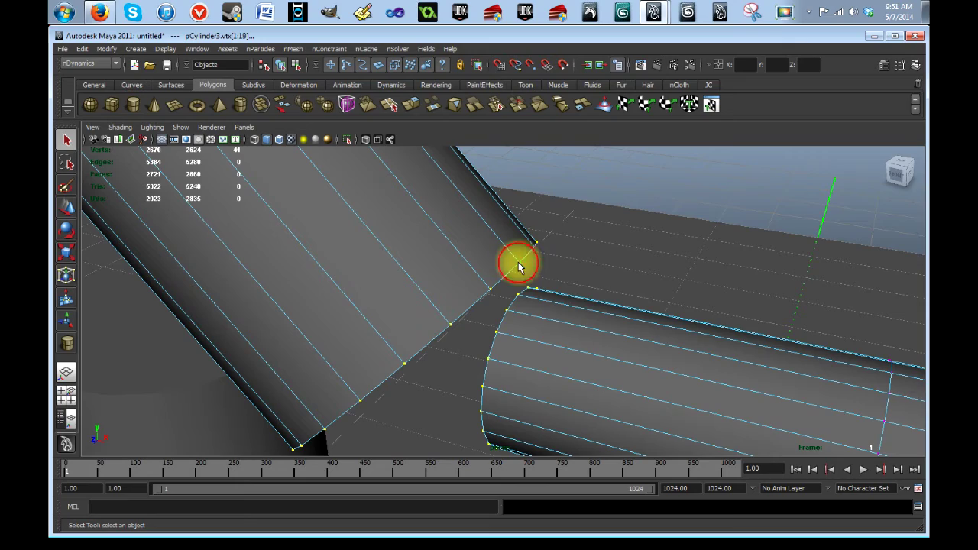
pyautogui.keyDown('alt'); pyautogui.moveTo(573, 312); pyautogui.dragTo(594, 306); pyautogui.keyUp('alt')
pyautogui.keyDown('alt'); pyautogui.moveTo(594, 307); pyautogui.dragTo(553, 431, button='right'); pyautogui.keyUp('alt')
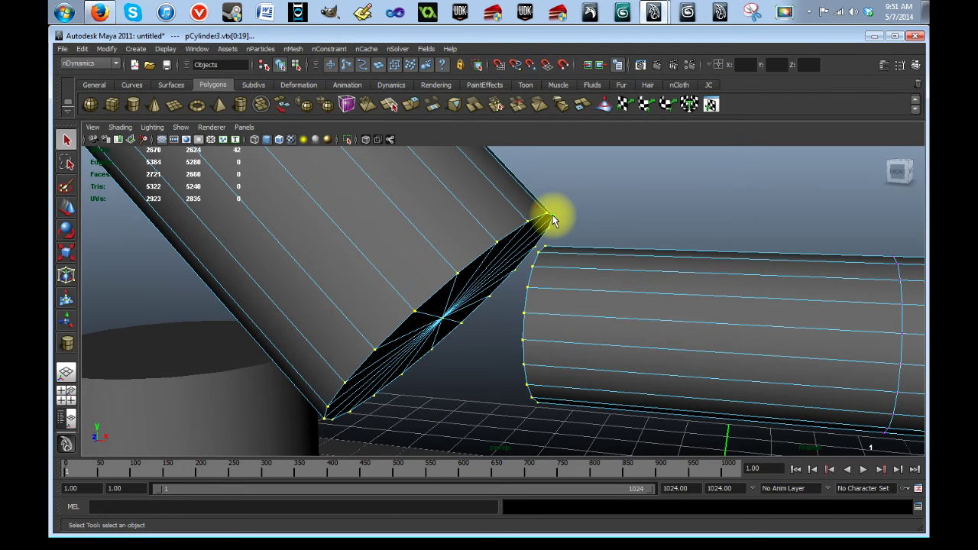
# - Create a component-to-component constraint between the selected end vertices of the long cylinder and the tilted cylinder, without using sets
pyautogui.click(337, 49)
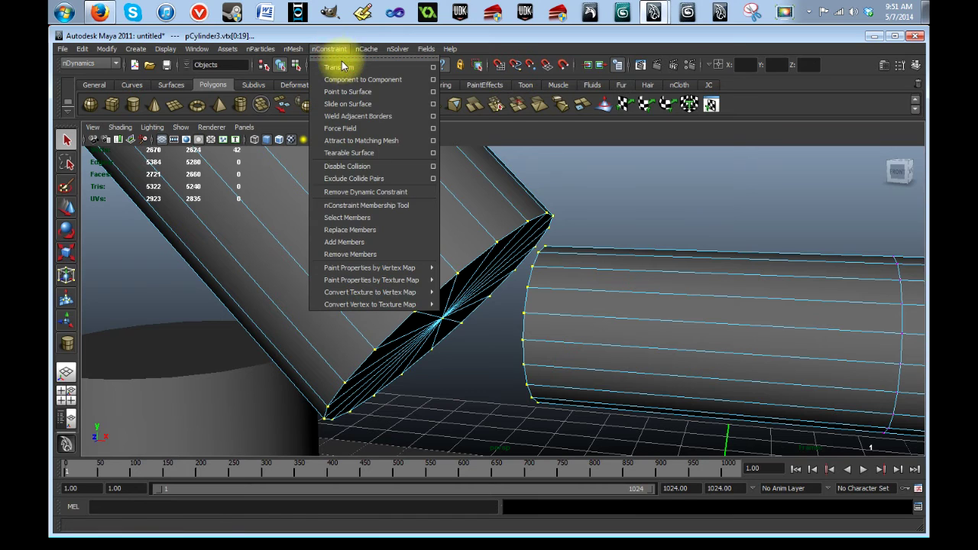
pyautogui.click(433, 80)
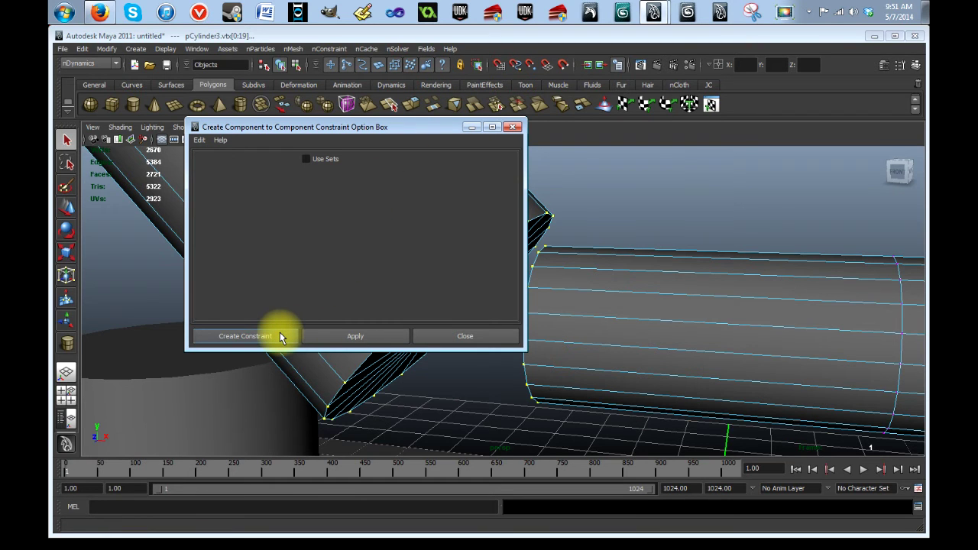
pyautogui.click(279, 336)
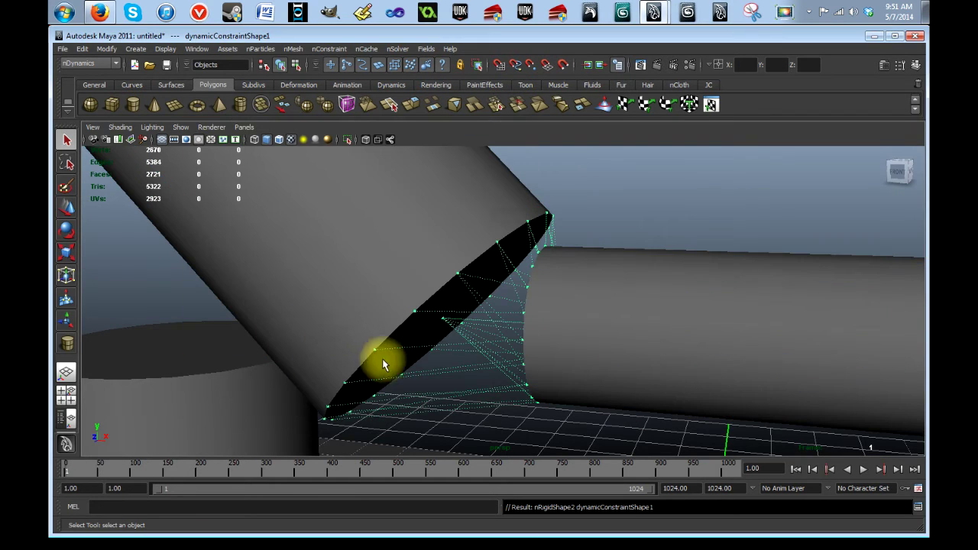
# - Examine the constraint links between the tilted cylinder's lower end and the cable's end, close up and from a distance
pyautogui.moveTo(487, 413)
pyautogui.keyDown('alt'); pyautogui.mouseDown()
pyautogui.moveTo(493, 423)
pyautogui.moveTo(492, 411)
pyautogui.mouseUp(); pyautogui.keyUp('alt')
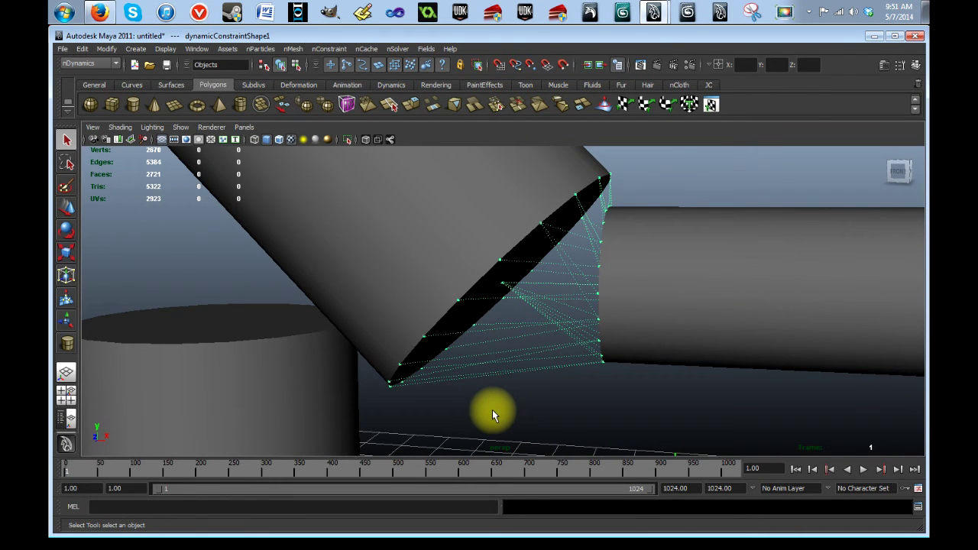
pyautogui.scroll(-8, 492, 410)
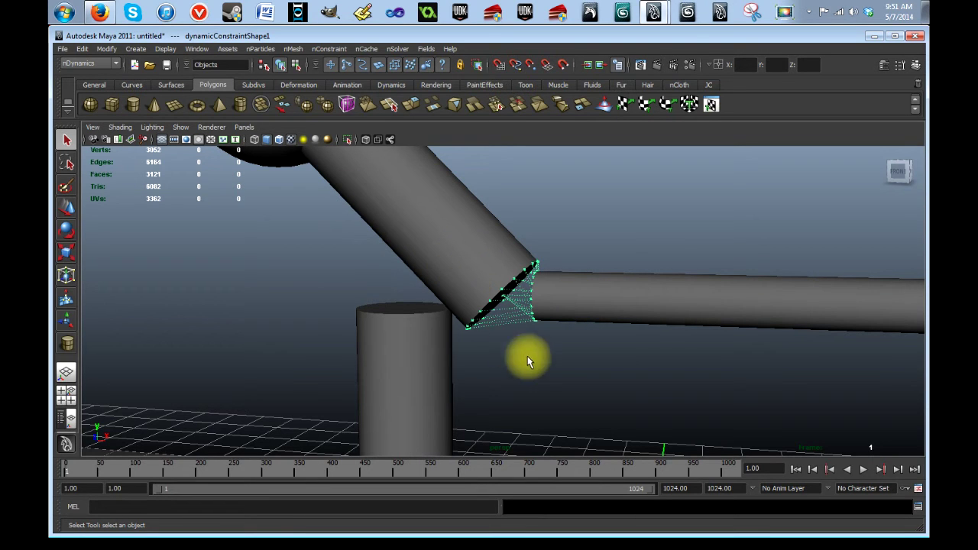
pyautogui.scroll(-6, 527, 357)
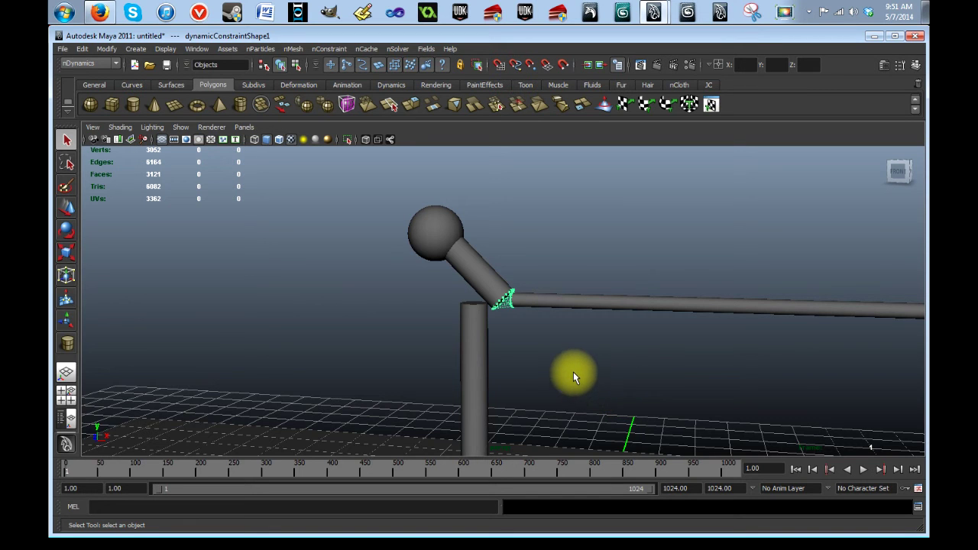
pyautogui.scroll(5, 572, 370)
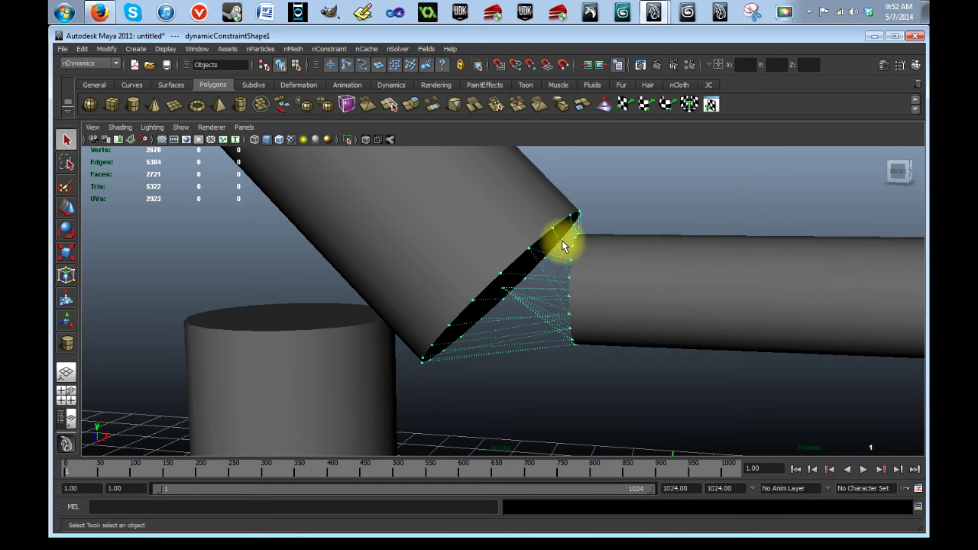
pyautogui.scroll(-5, 543, 347)
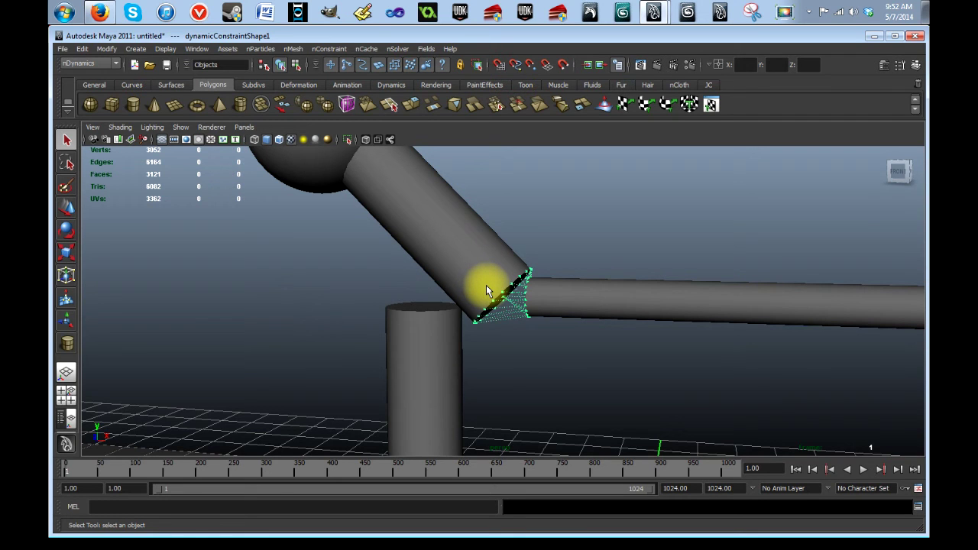
pyautogui.scroll(3, 504, 302)
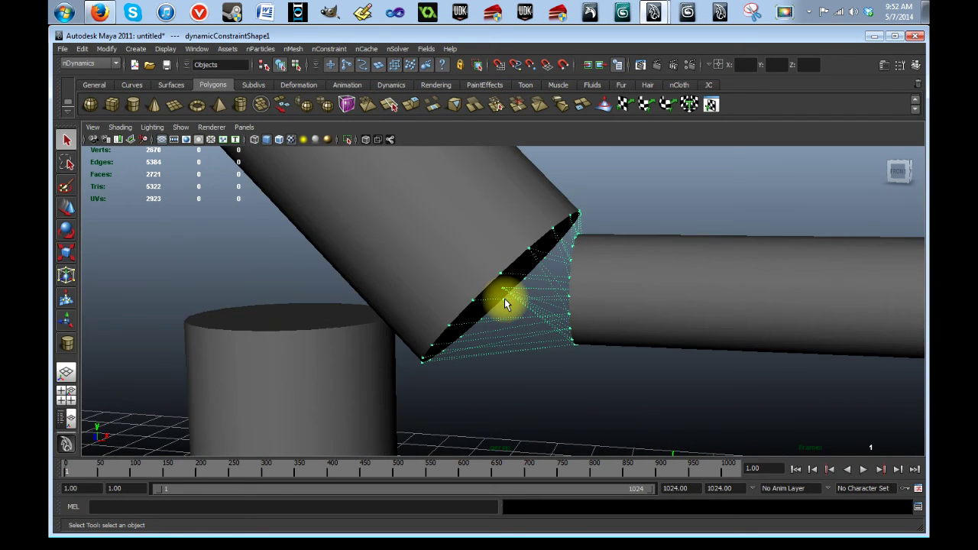
pyautogui.scroll(-5, 505, 302)
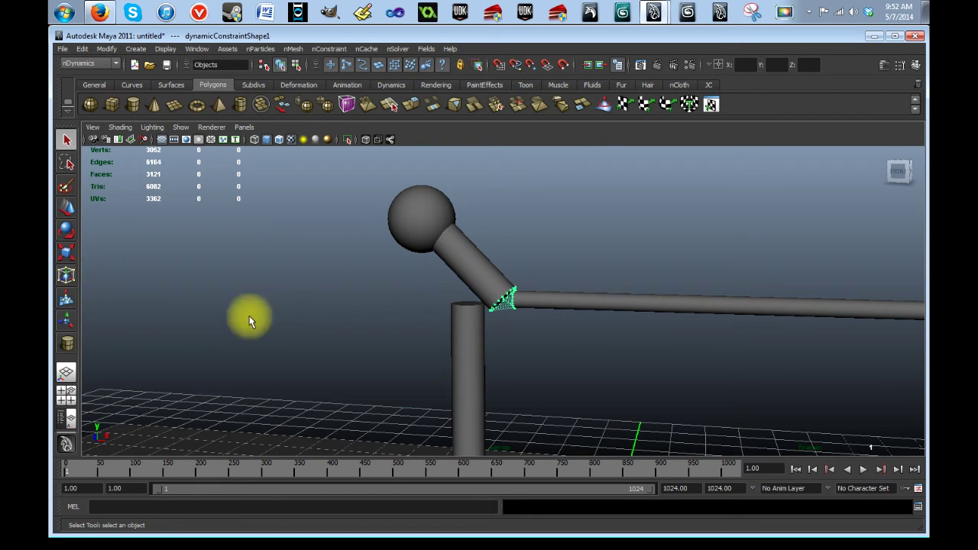
# - Play the simulation, examine how the attached cable falls around the microphone stand, and rewind to the first frame
pyautogui.keyDown('alt'); pyautogui.moveTo(552, 357); pyautogui.dragTo(412, 355, button='middle'); pyautogui.keyUp('alt')
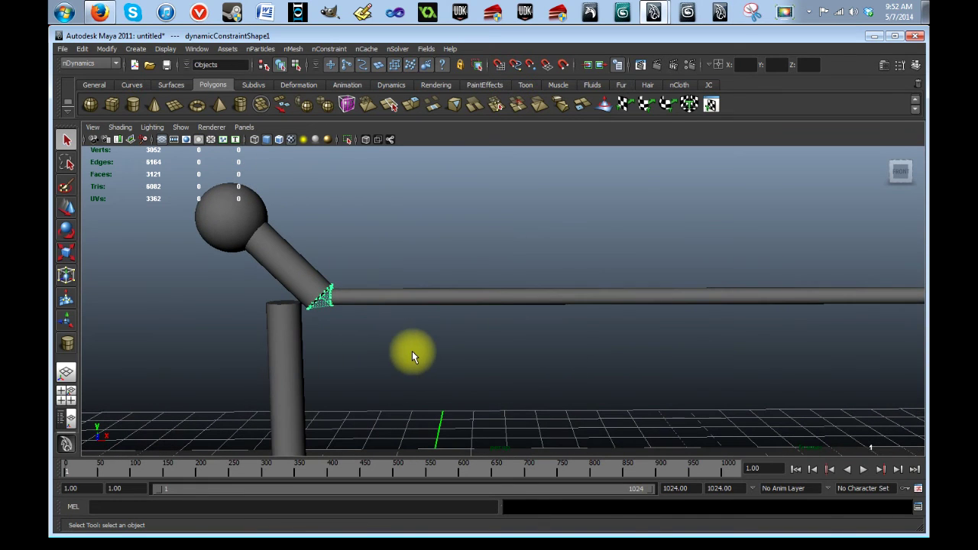
pyautogui.scroll(2, 629, 357)
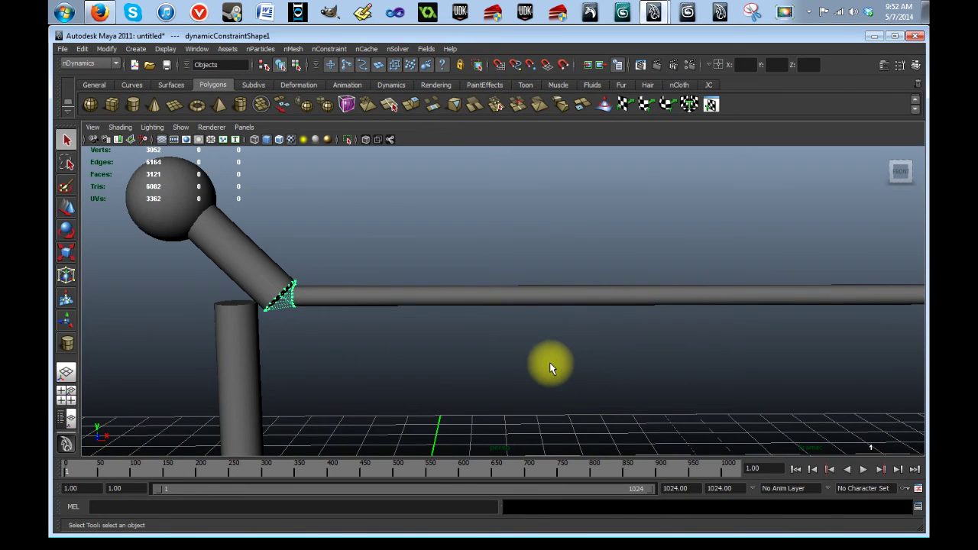
pyautogui.scroll(-4, 552, 367)
pyautogui.keyDown('alt'); pyautogui.moveTo(683, 371); pyautogui.dragTo(647, 359, button='middle'); pyautogui.keyUp('alt')
pyautogui.keyDown('alt'); pyautogui.moveTo(499, 359); pyautogui.dragTo(446, 357); pyautogui.keyUp('alt')
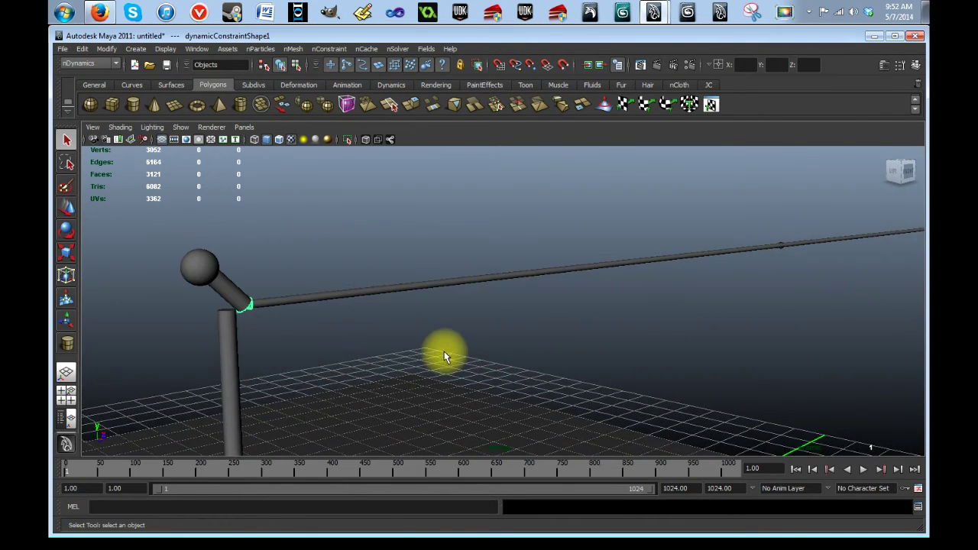
pyautogui.click(862, 470)
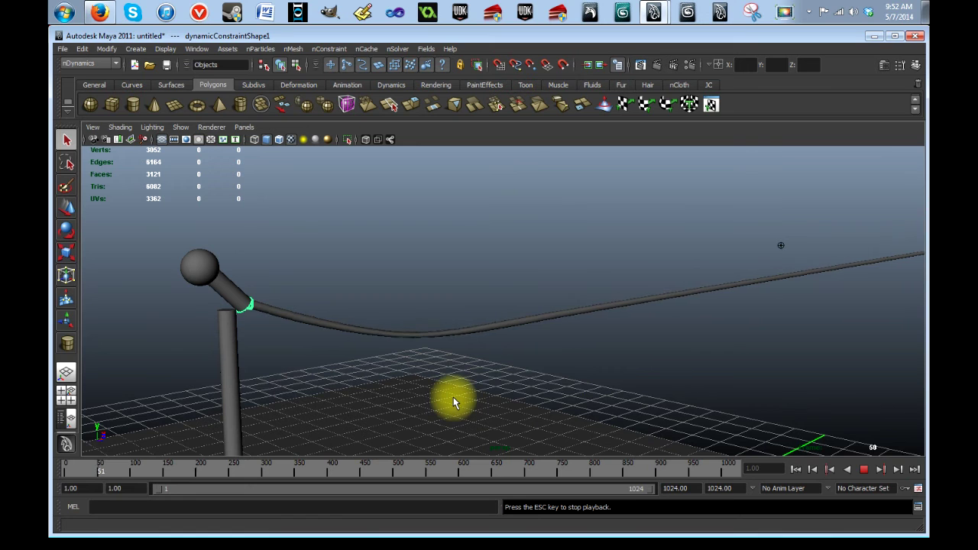
pyautogui.keyDown('alt'); pyautogui.moveTo(481, 406); pyautogui.dragTo(541, 415); pyautogui.keyUp('alt')
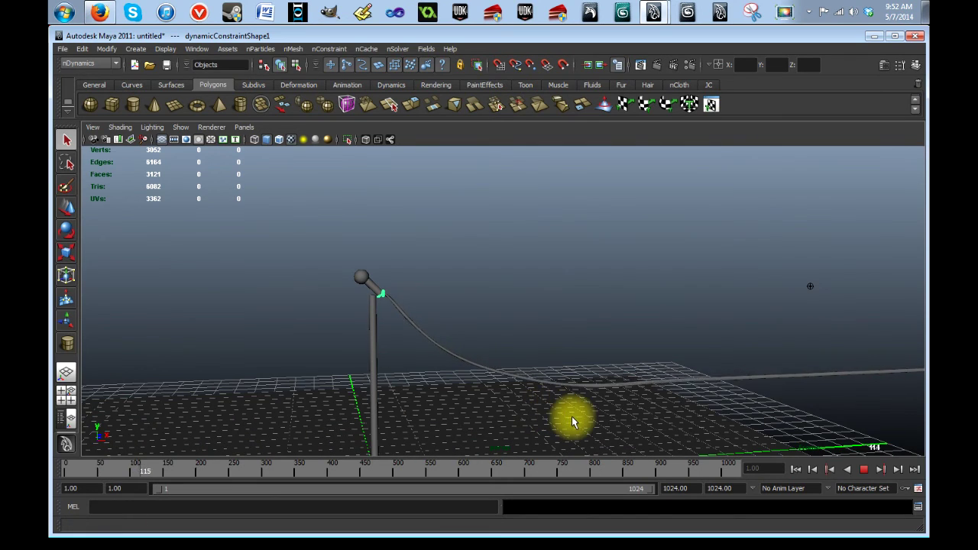
pyautogui.keyDown('alt'); pyautogui.moveTo(601, 420); pyautogui.dragTo(602, 432); pyautogui.keyUp('alt')
pyautogui.keyDown('alt'); pyautogui.moveTo(601, 428); pyautogui.dragTo(531, 354, button='middle'); pyautogui.keyUp('alt')
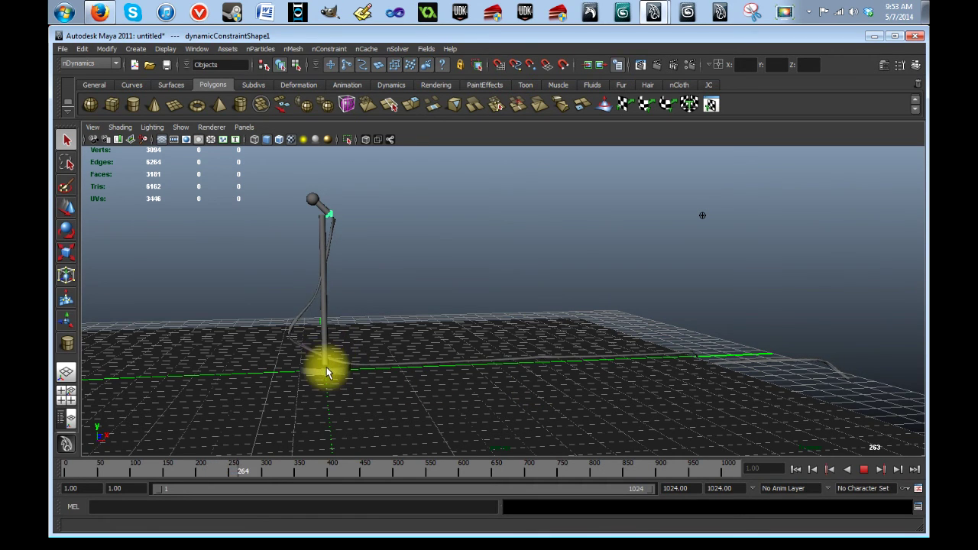
pyautogui.keyDown('alt'); pyautogui.moveTo(345, 388); pyautogui.dragTo(375, 382); pyautogui.keyUp('alt')
pyautogui.click(862, 470)
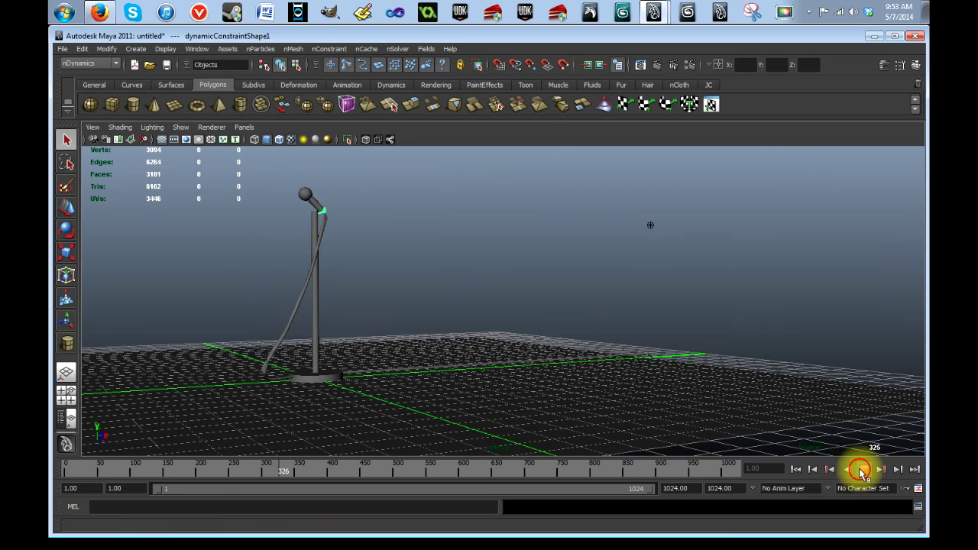
pyautogui.click(796, 470)
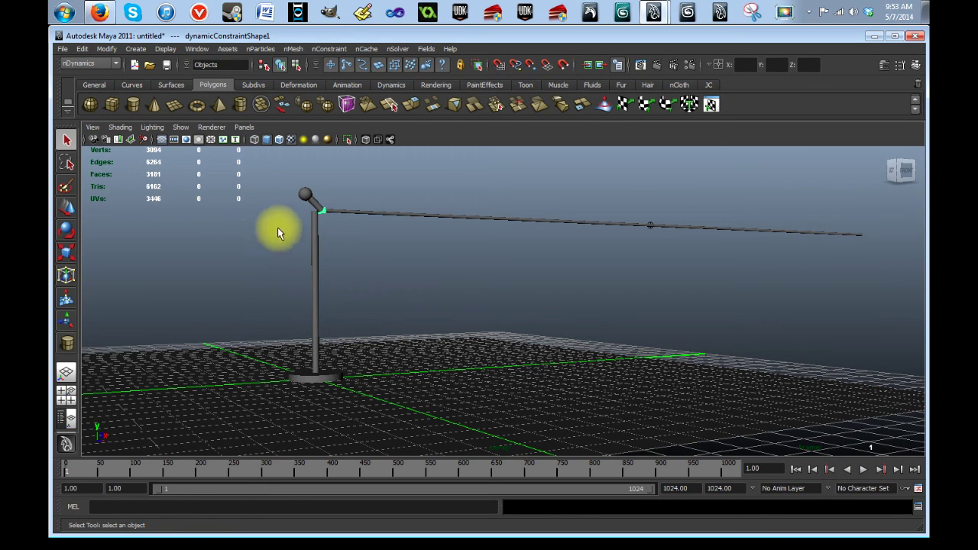
# - Make the microphone stand's vertical pole a passive collider
pyautogui.click(316, 263)
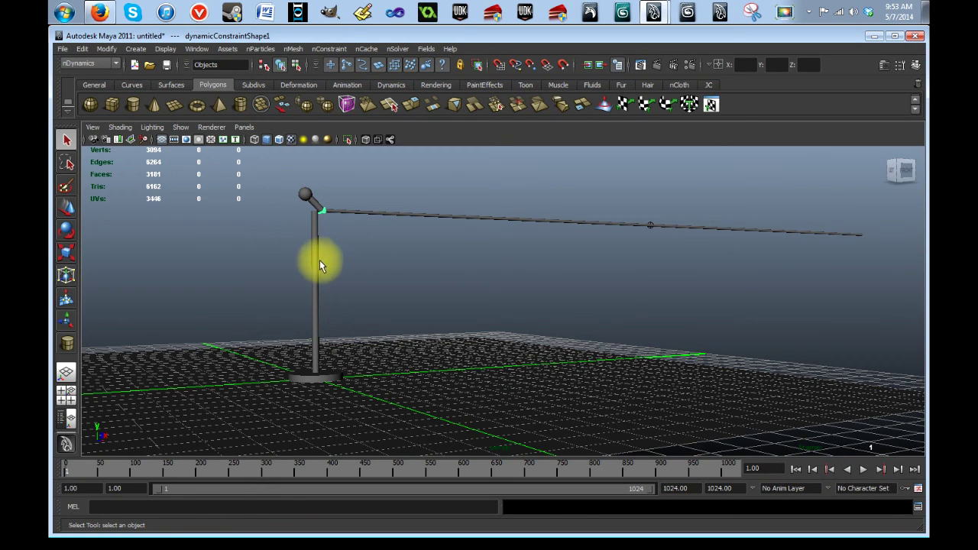
pyautogui.click(319, 265)
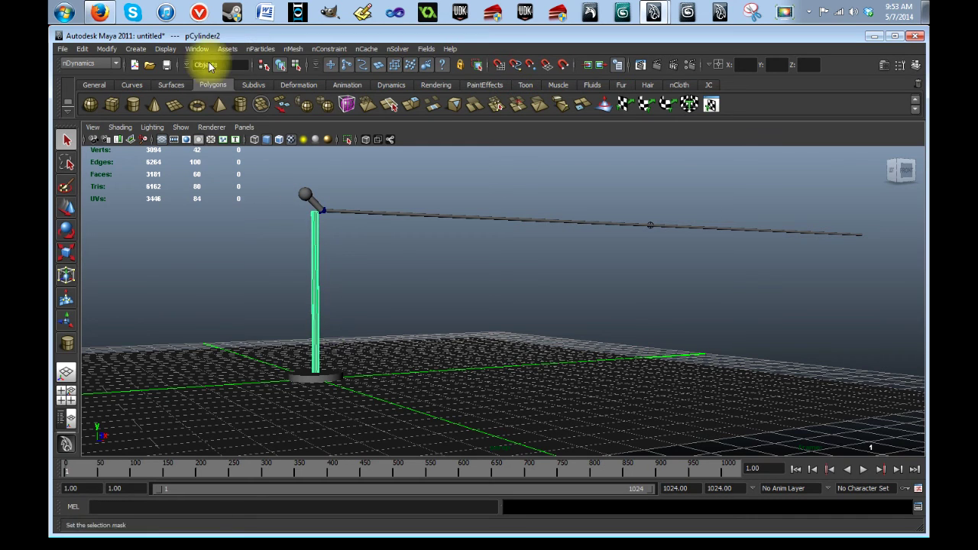
pyautogui.click(294, 50)
pyautogui.click(316, 65)
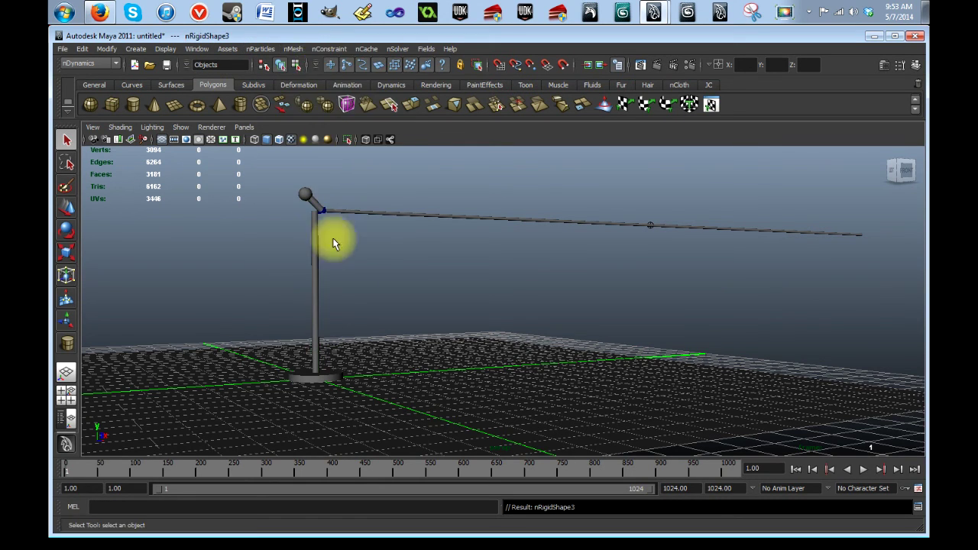
# - Make the flat round base of the microphone stand a passive collider
pyautogui.click(316, 378)
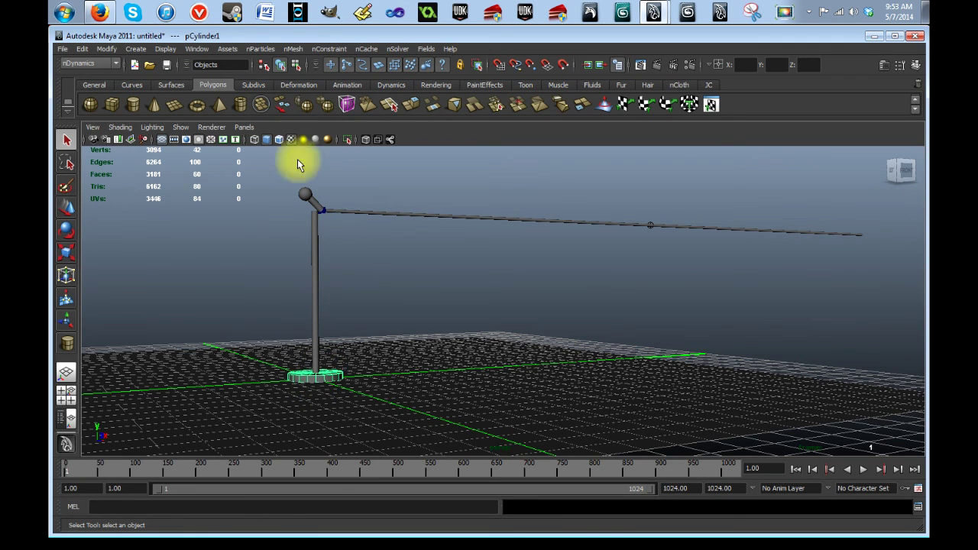
pyautogui.click(293, 49)
pyautogui.click(332, 69)
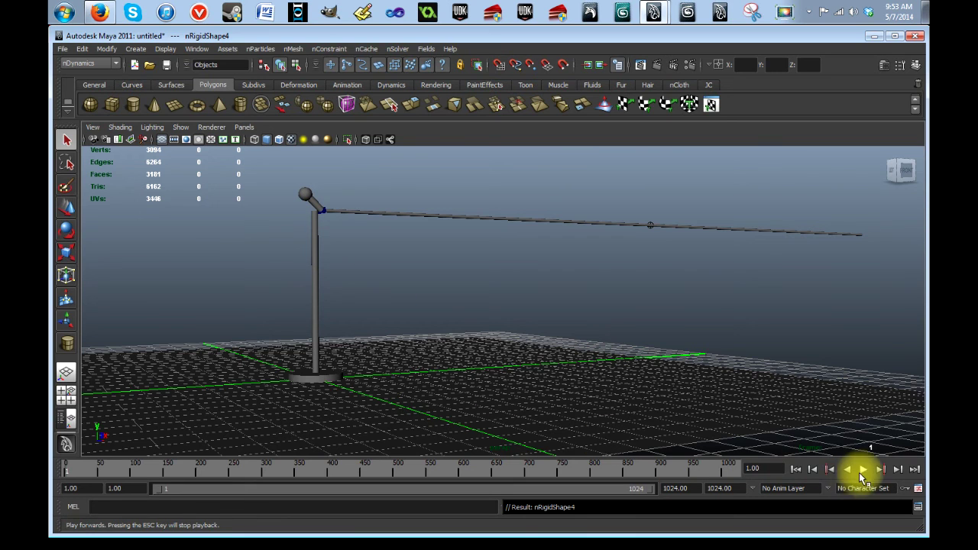
# - Replace the cable's nCloth settings with the heavyDenim preset and close the attributes
pyautogui.click(445, 220)
pyautogui.click(882, 68)
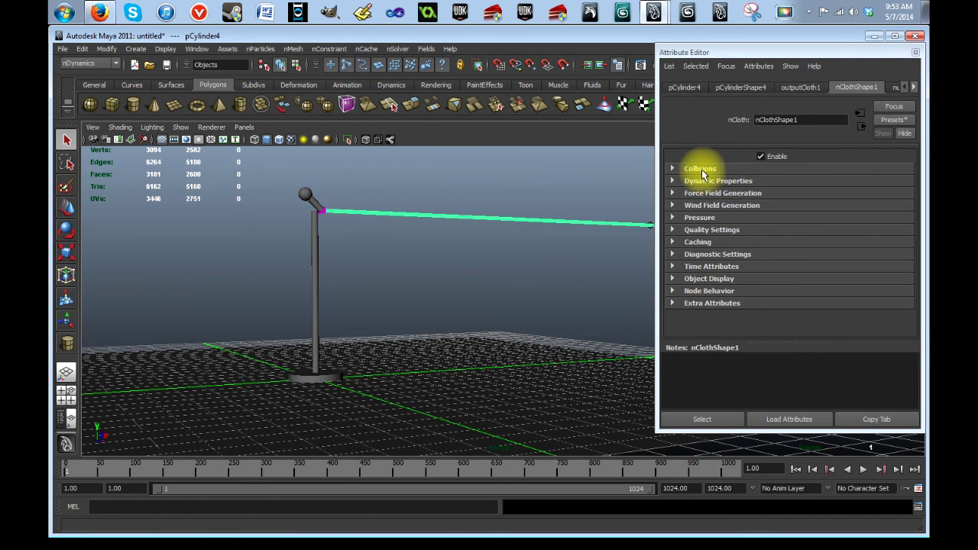
pyautogui.click(701, 169)
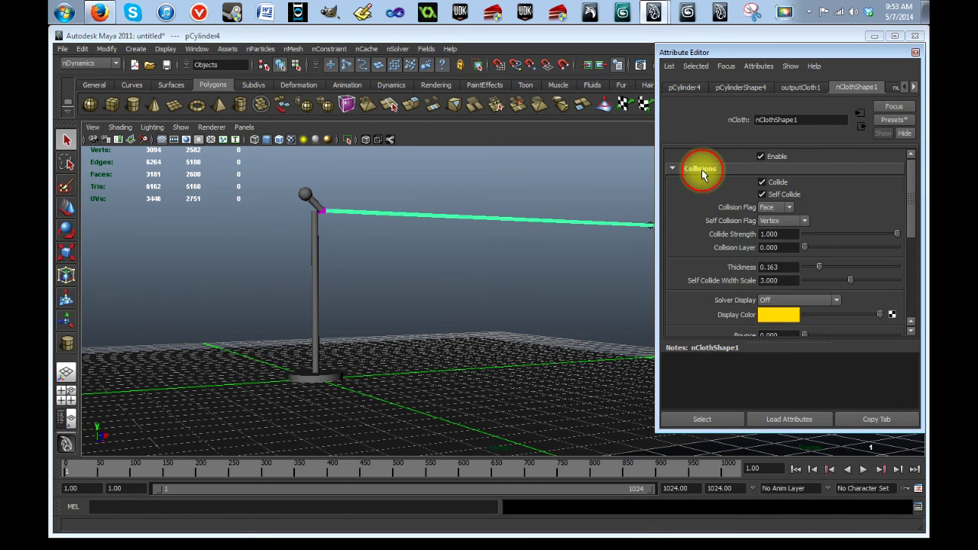
pyautogui.click(891, 120)
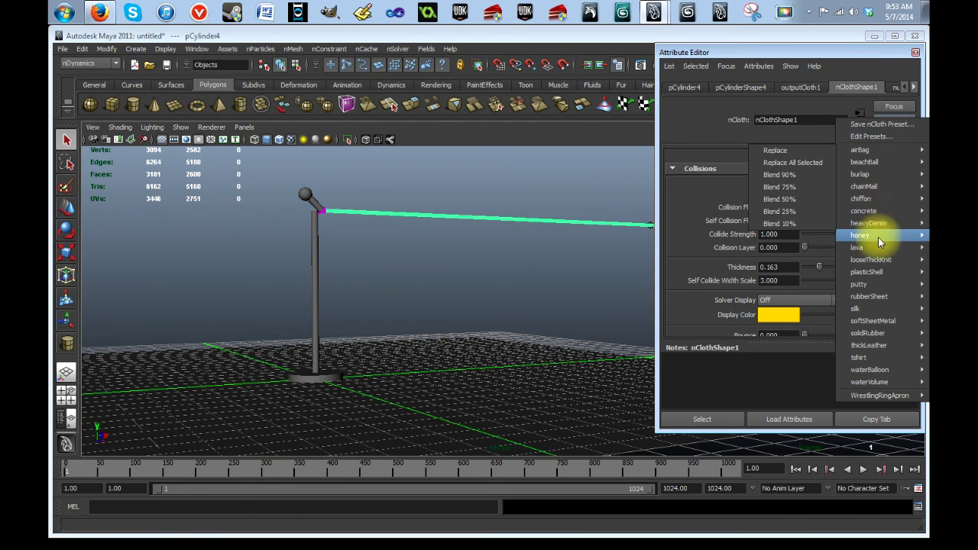
pyautogui.moveTo(883, 304)
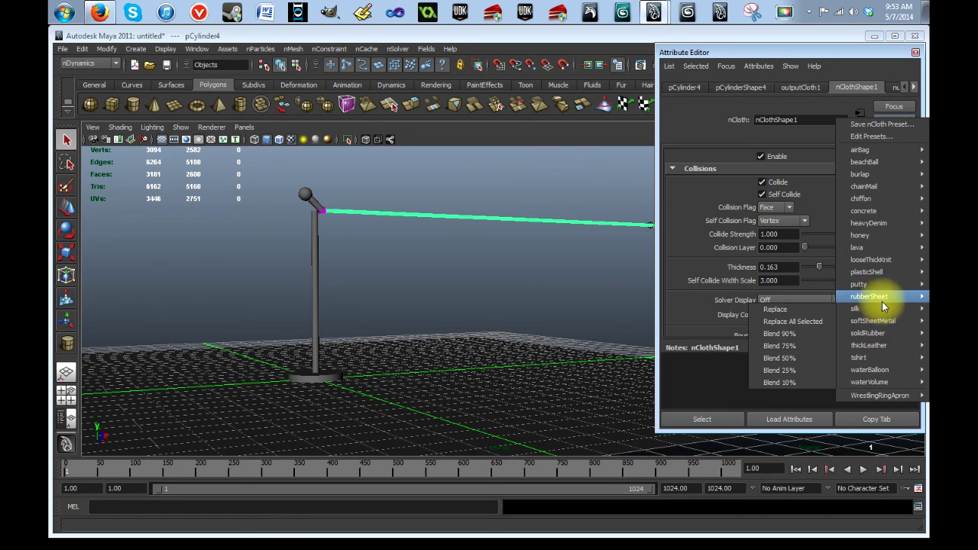
pyautogui.moveTo(880, 348)
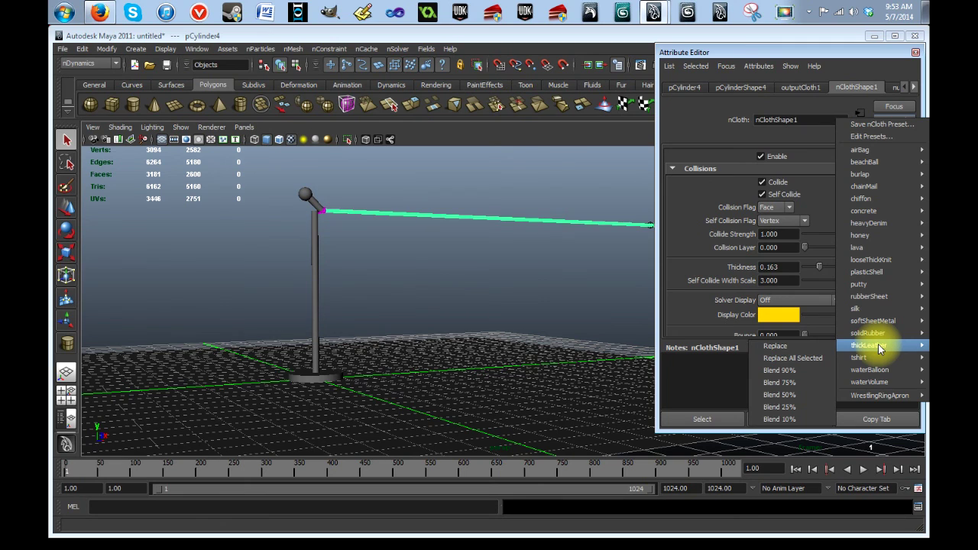
pyautogui.moveTo(895, 224)
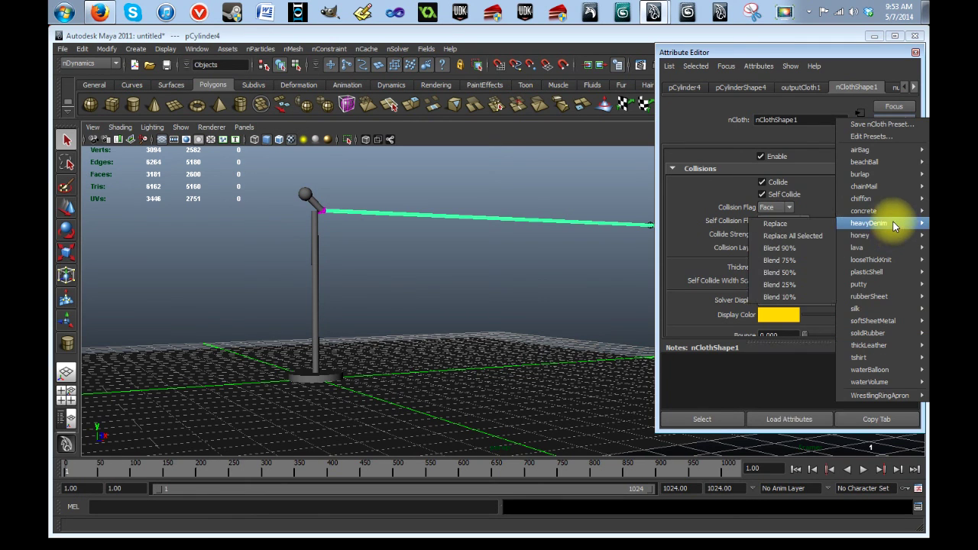
pyautogui.click(798, 224)
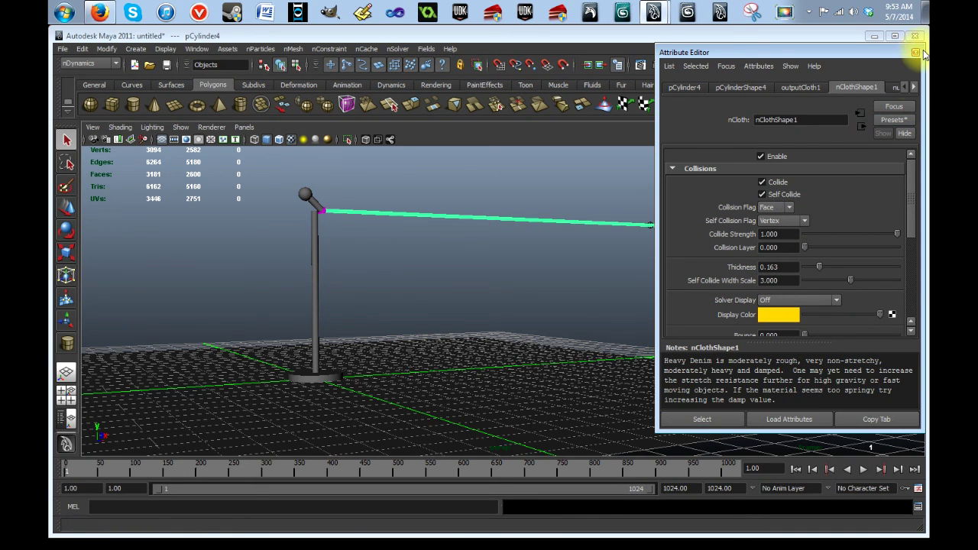
pyautogui.click(916, 53)
# - Play the simulation with the heavyDenim cable and examine its fall against the stand and plane
pyautogui.click(863, 470)
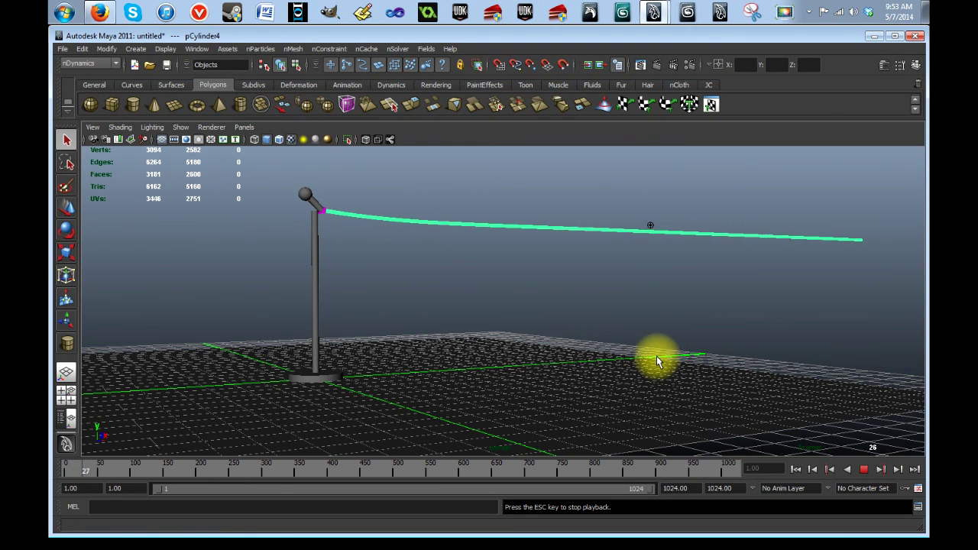
pyautogui.keyDown('alt'); pyautogui.moveTo(656, 356); pyautogui.dragTo(624, 370); pyautogui.keyUp('alt')
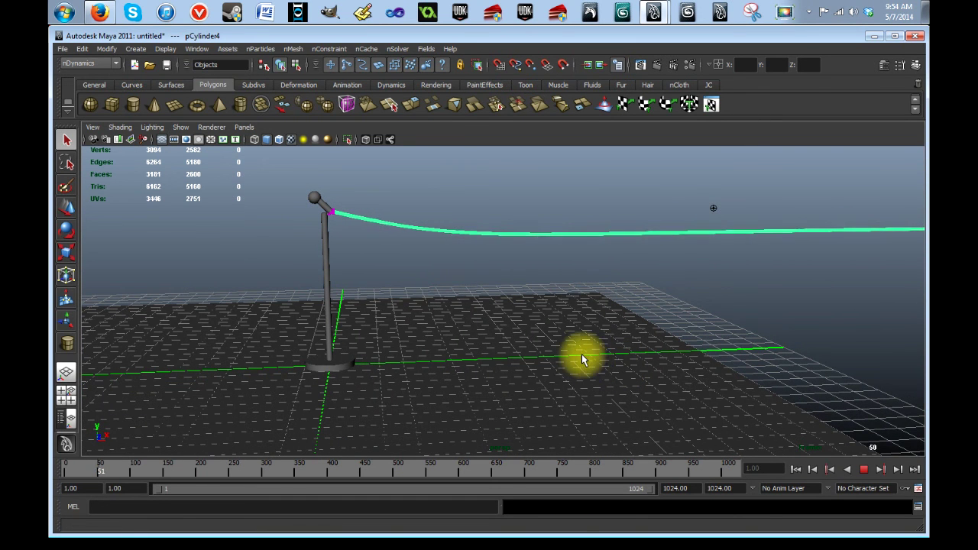